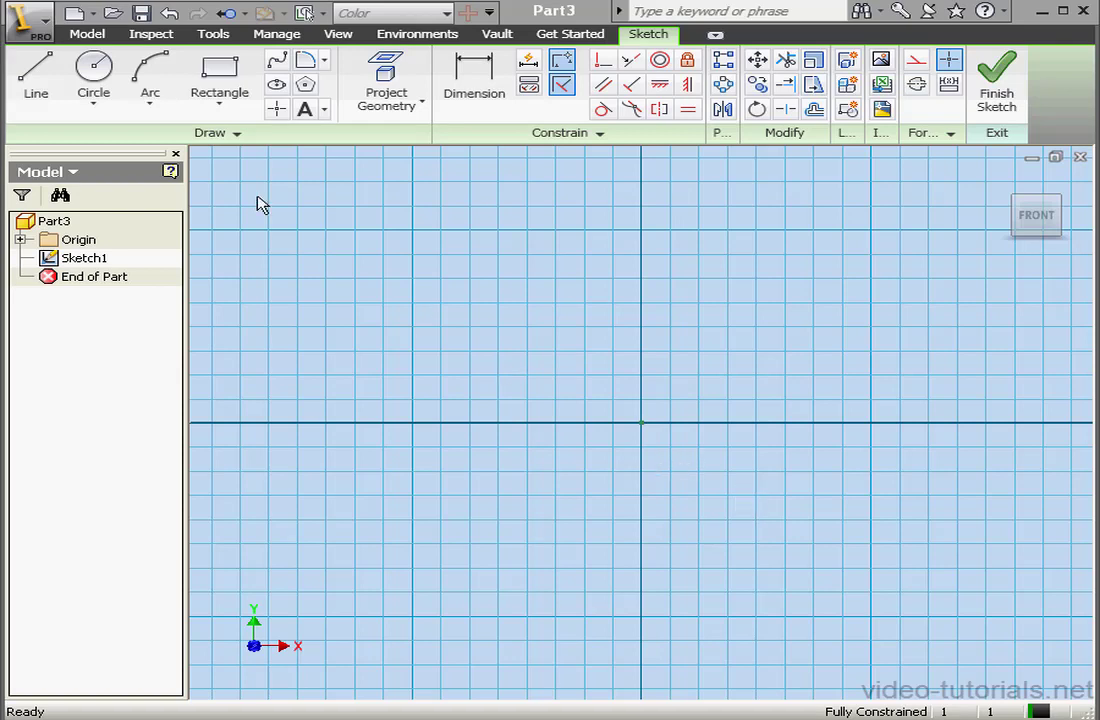
Draw a circle centred on the sketch origin.
{"action": "left_click", "coordinate": [92, 78]}
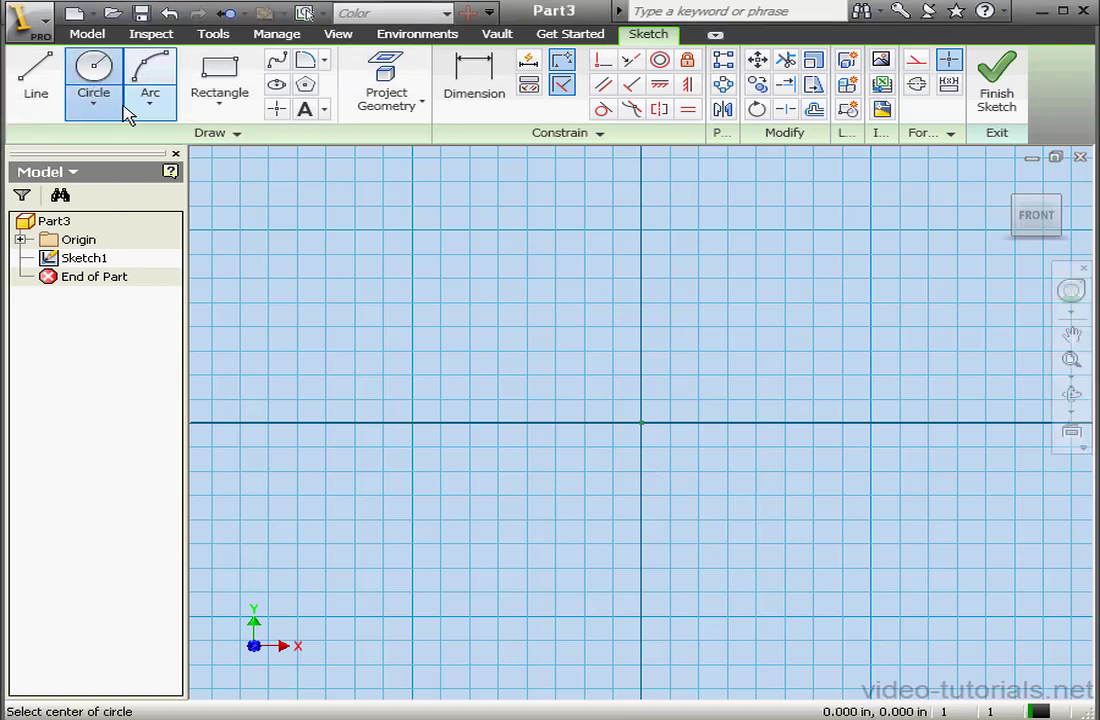
{"action": "left_click", "coordinate": [641, 422]}
{"action": "left_click", "coordinate": [752, 406]}
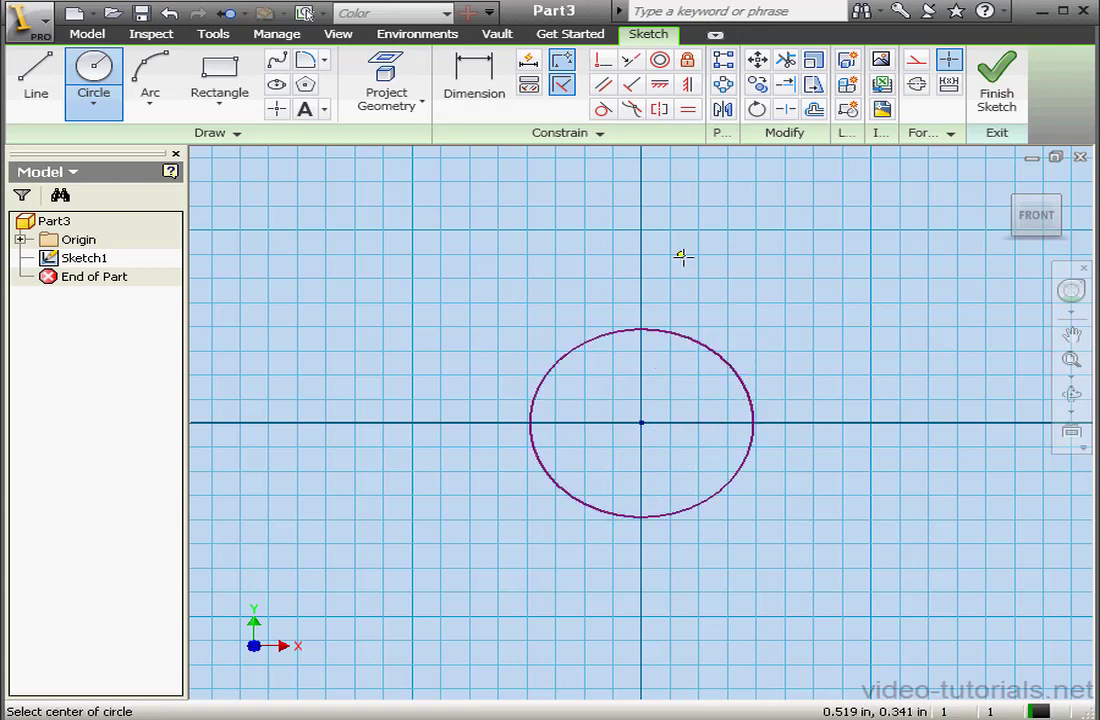
Dimension the circle to a 1.000 diameter, finish the sketch and return to the home view.
{"action": "left_click", "coordinate": [500, 93]}
{"action": "left_click", "coordinate": [730, 367]}
{"action": "left_click", "coordinate": [775, 303]}
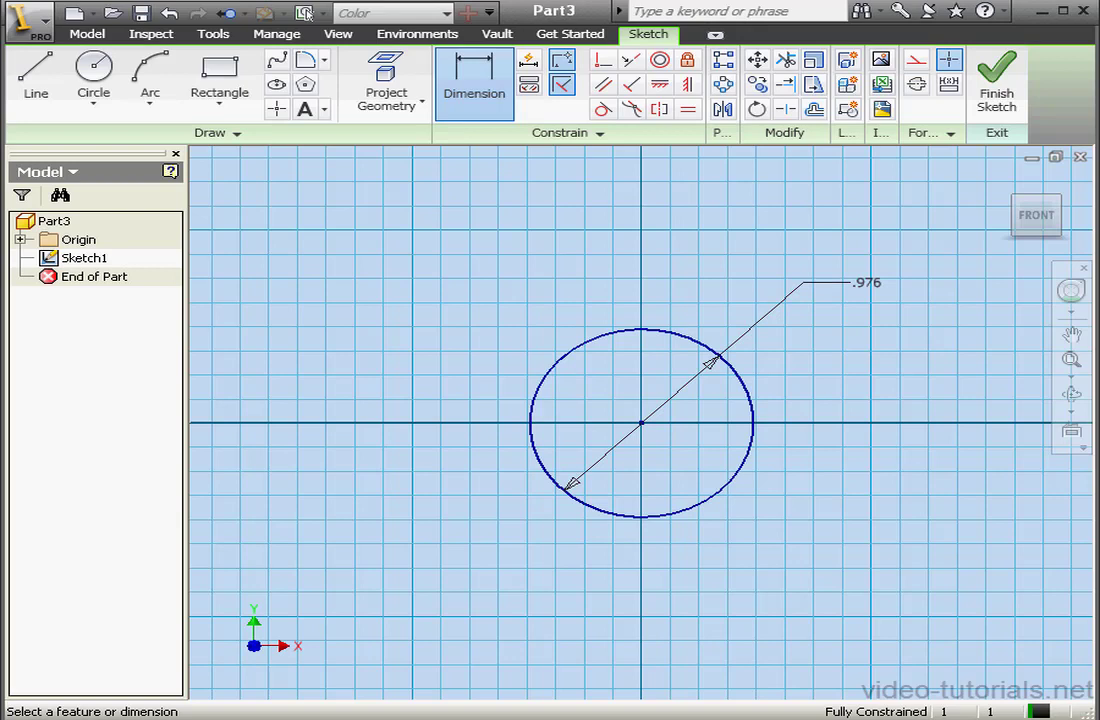
{"action": "type", "text": "1"}
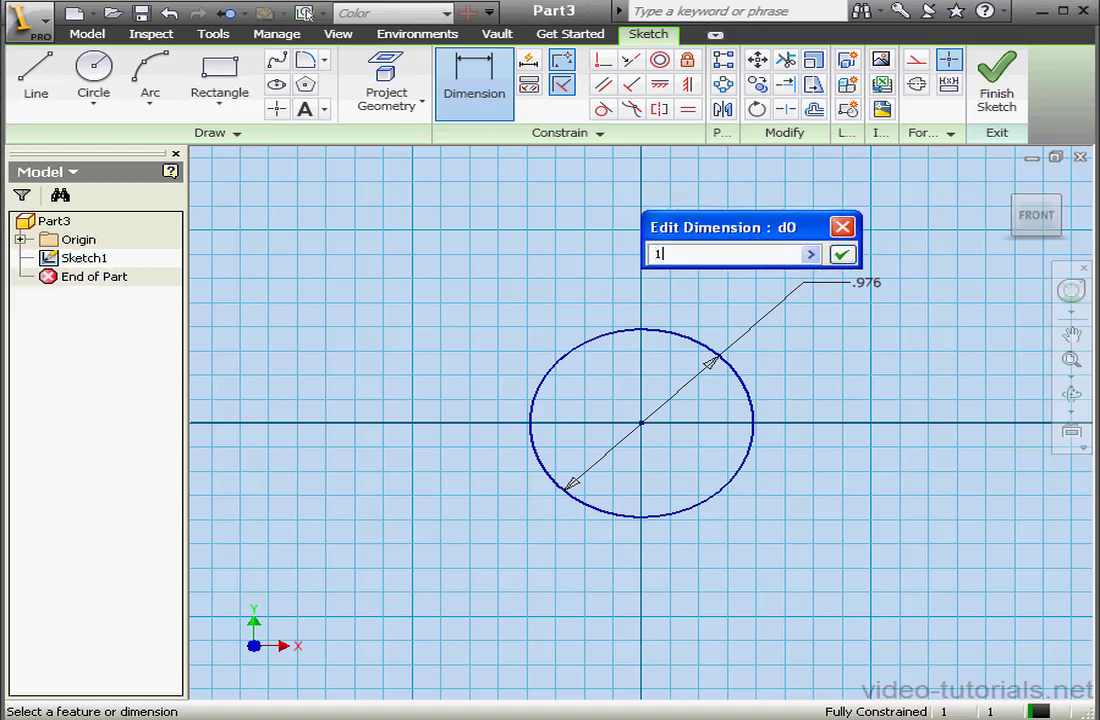
{"action": "left_click", "coordinate": [842, 254]}
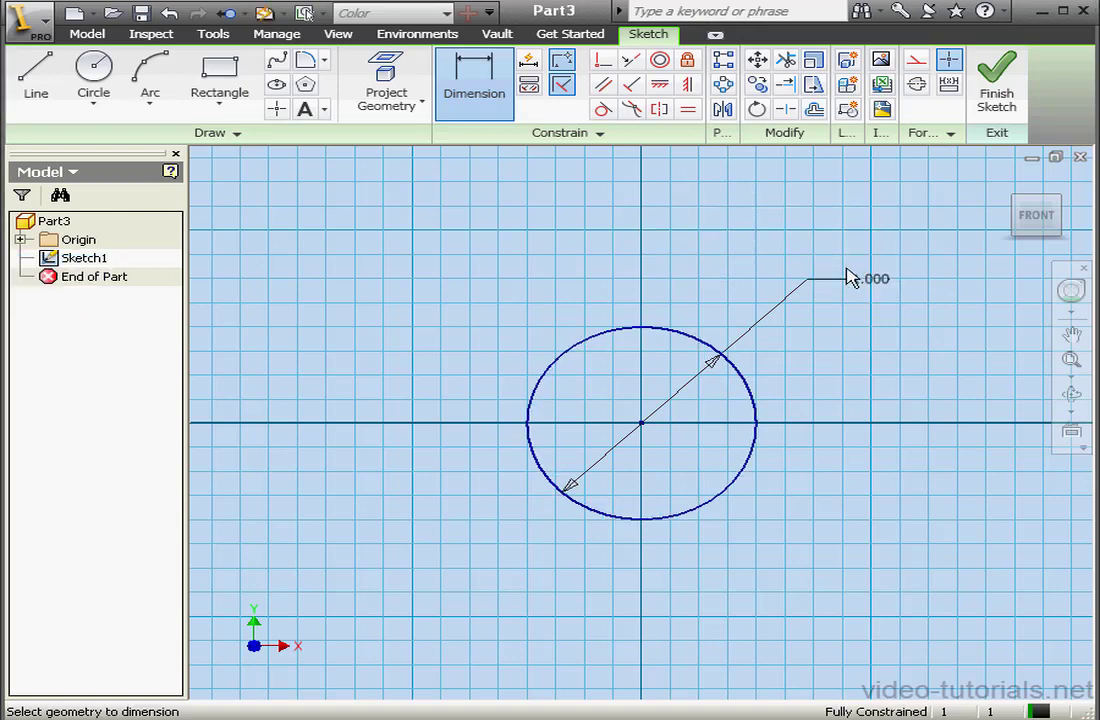
{"action": "left_click", "coordinate": [996, 95]}
{"action": "left_click", "coordinate": [1008, 184]}
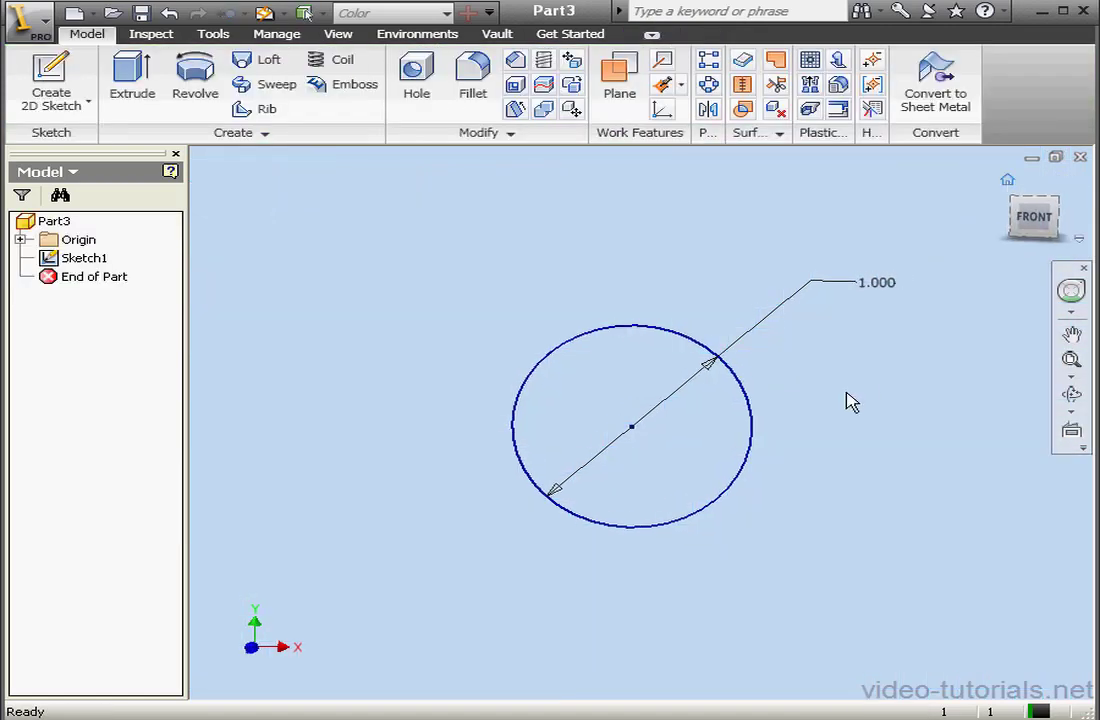
Expand the Origin folder and make the XY Plane visible.
{"action": "middle_click_drag", "start_coordinate": [647, 455], "coordinate": [806, 302]}
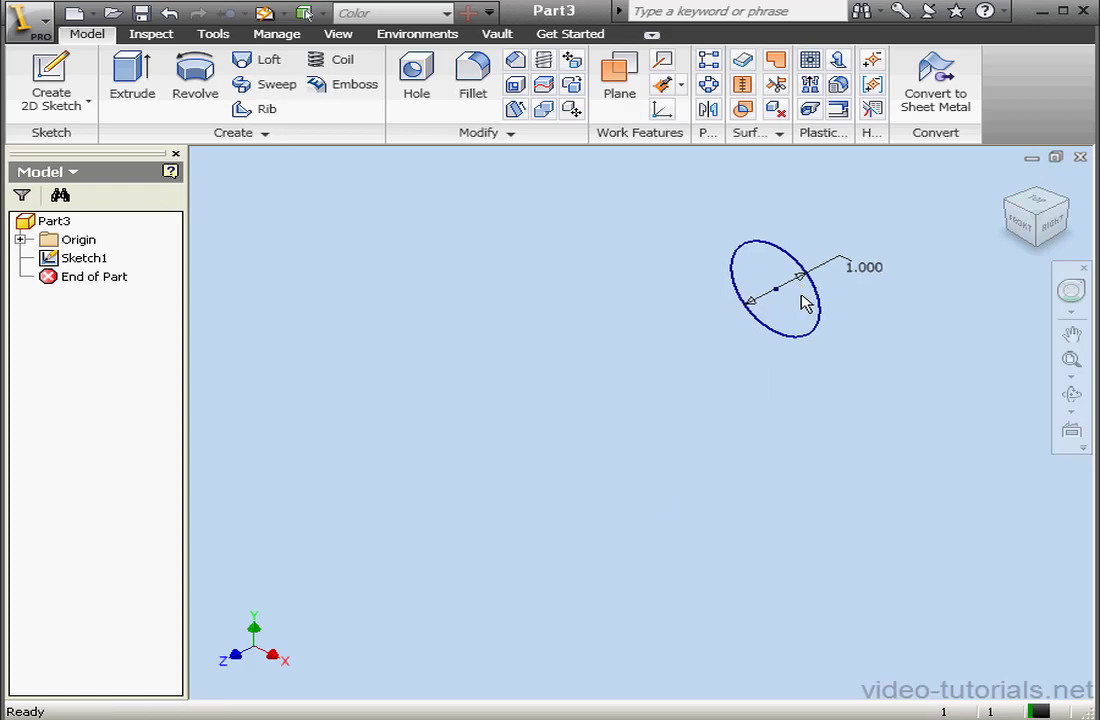
{"action": "left_click", "coordinate": [20, 239]}
{"action": "right_click", "coordinate": [116, 306]}
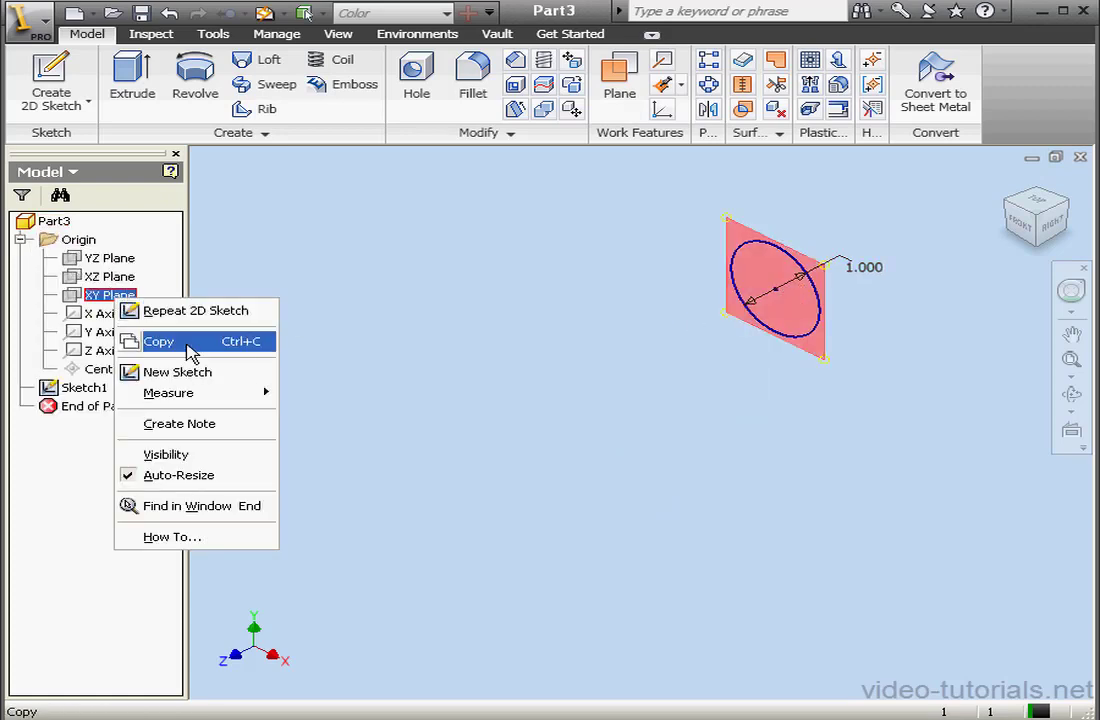
{"action": "left_click", "coordinate": [210, 456]}
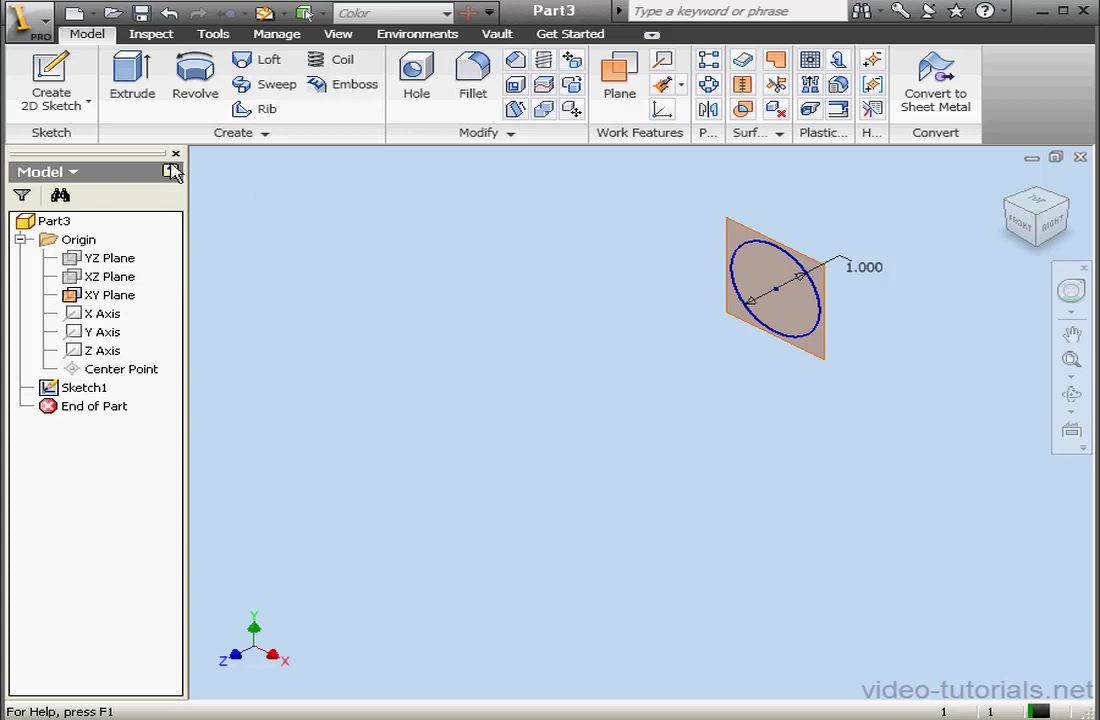
Start a new sketch on a work plane offset 3 in from the XY Plane.
{"action": "left_click", "coordinate": [57, 84]}
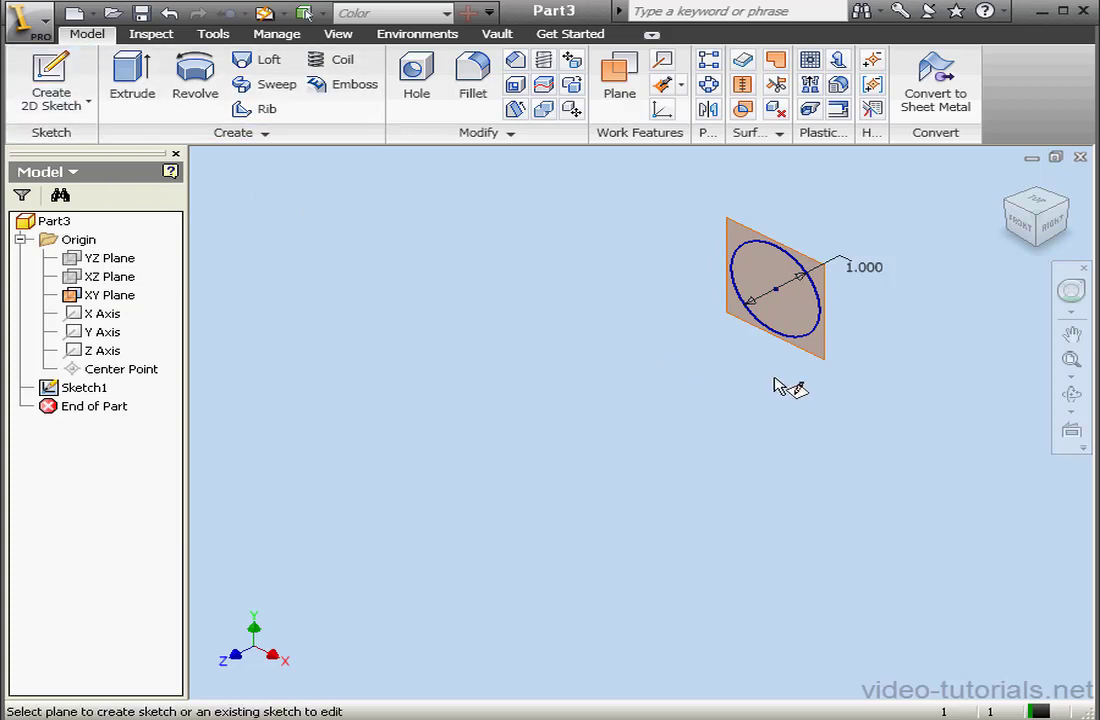
{"action": "left_click_drag", "start_coordinate": [826, 352], "coordinate": [648, 414]}
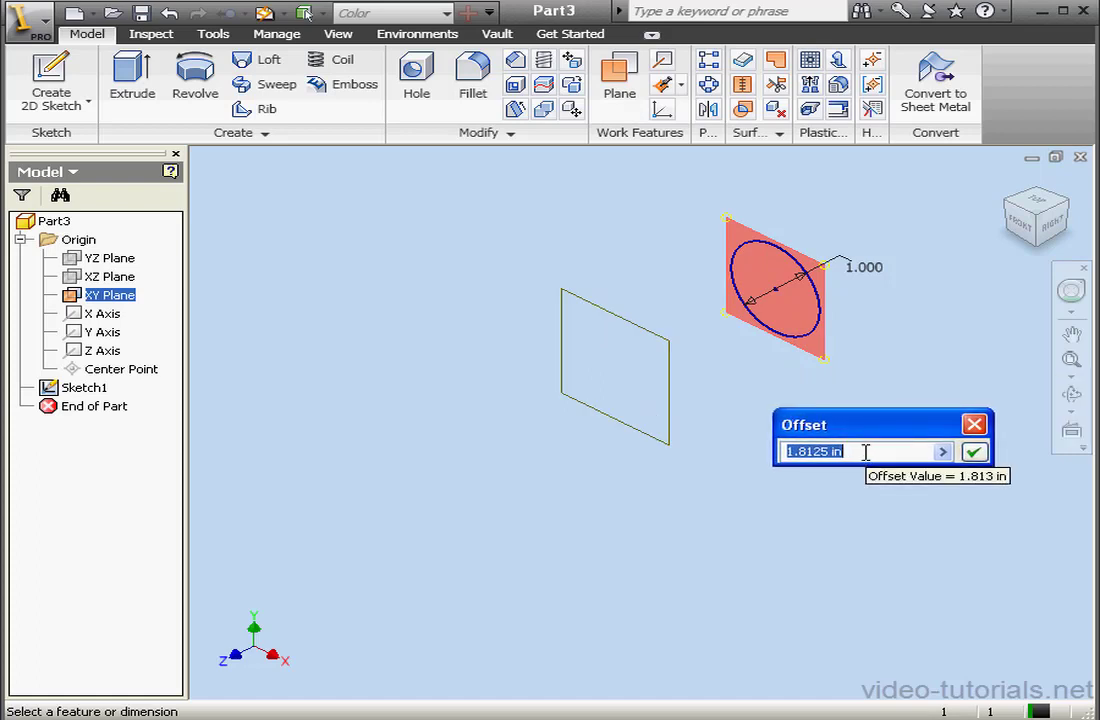
{"action": "type", "text": "3"}
{"action": "left_click", "coordinate": [973, 452]}
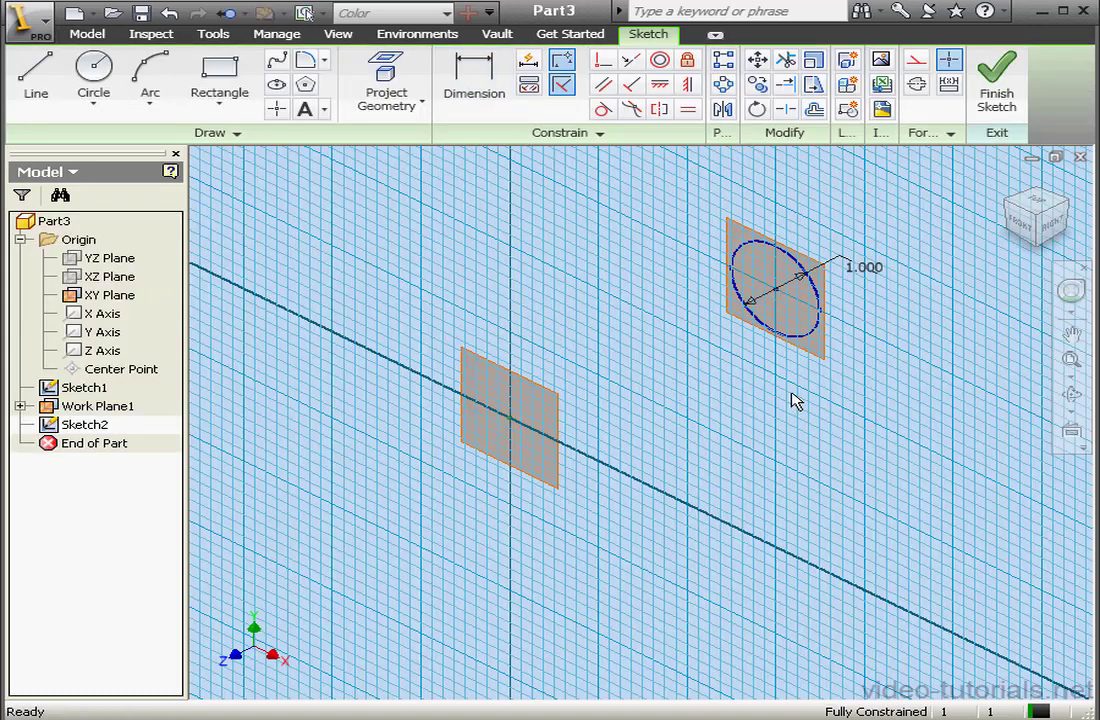
In the front view, draw a flat horizontal ellipse centred on the origin.
{"action": "left_click", "coordinate": [1022, 224]}
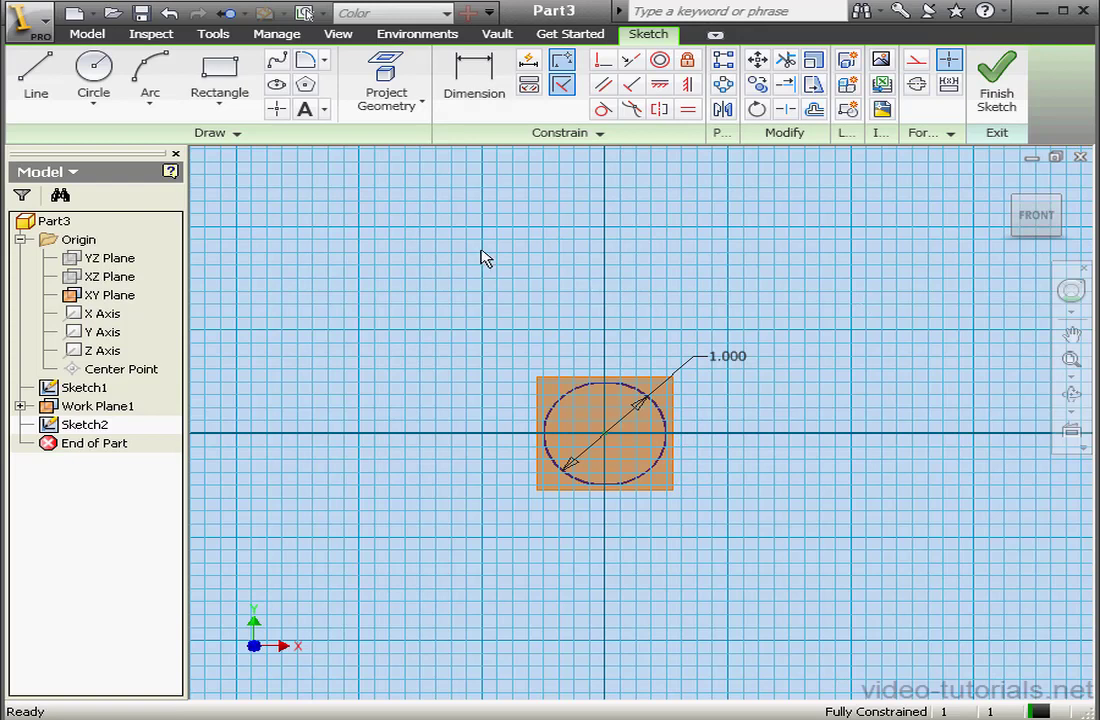
{"action": "left_click", "coordinate": [279, 84]}
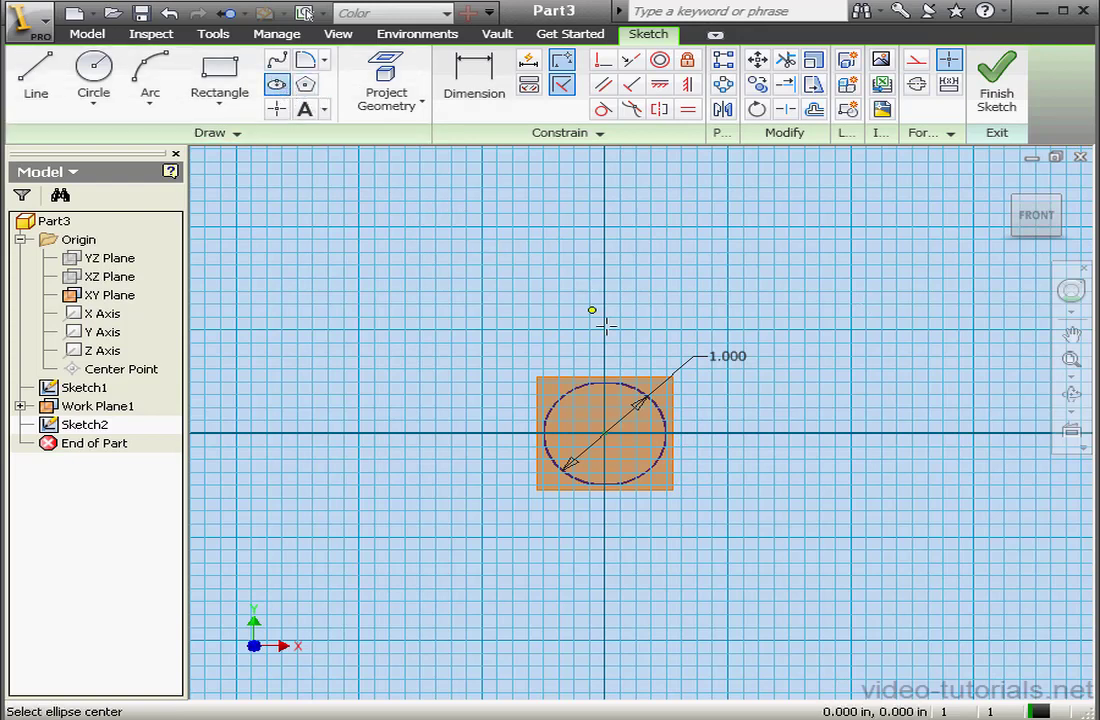
{"action": "left_click", "coordinate": [605, 433]}
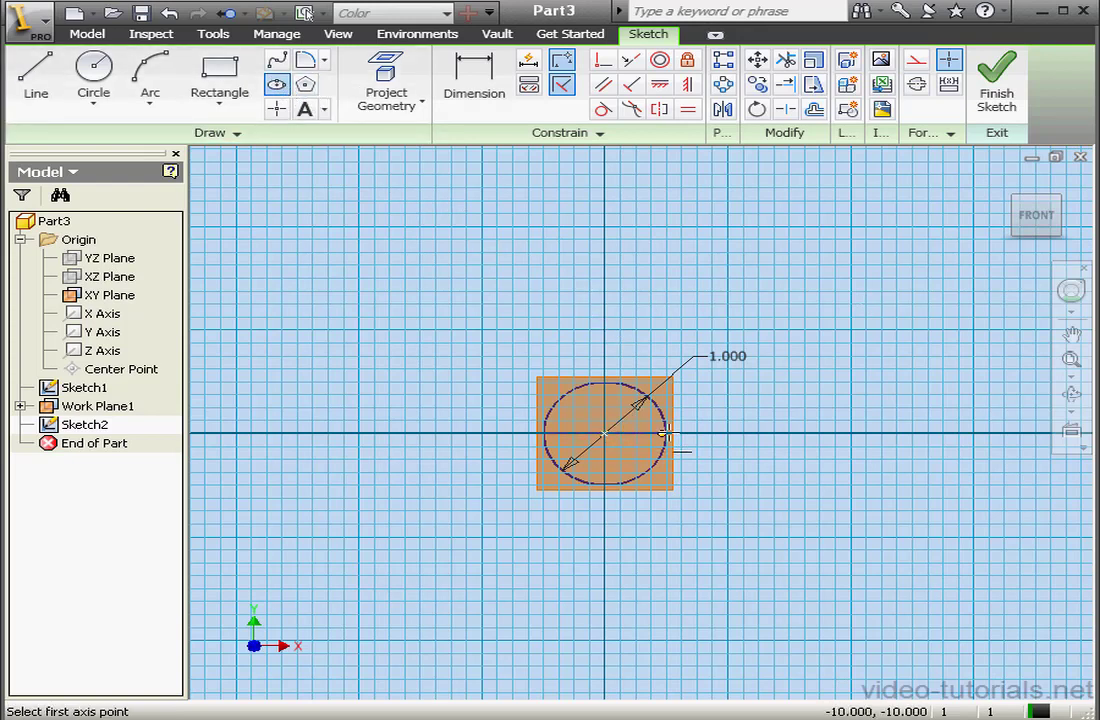
{"action": "left_click", "coordinate": [803, 433]}
{"action": "left_click", "coordinate": [727, 414]}
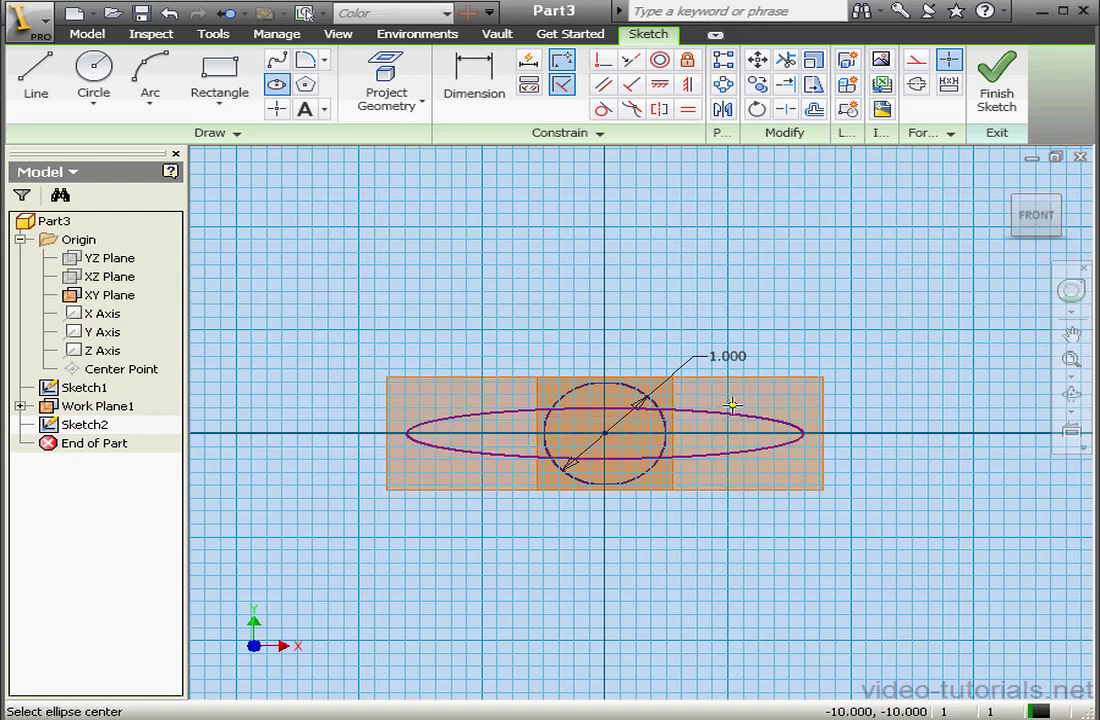
{"action": "right_click", "coordinate": [659, 283]}
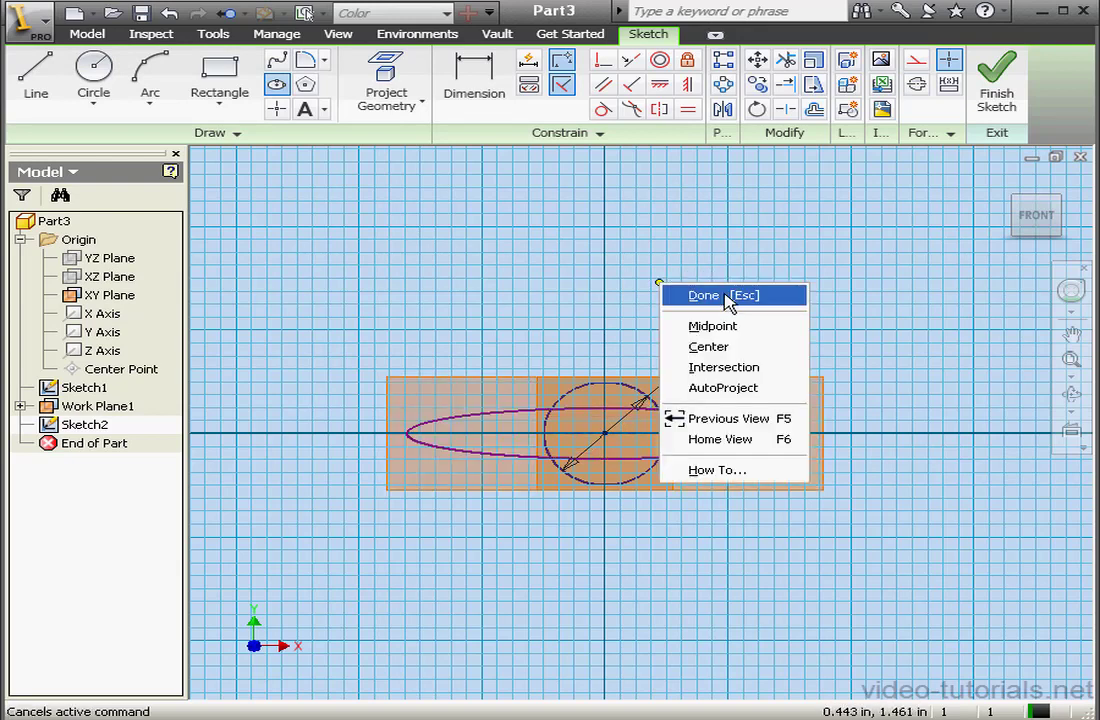
{"action": "left_click", "coordinate": [725, 302]}
Dimension the ellipse to 2.000 and .125, then finish the sketch and return home.
{"action": "left_click", "coordinate": [475, 85]}
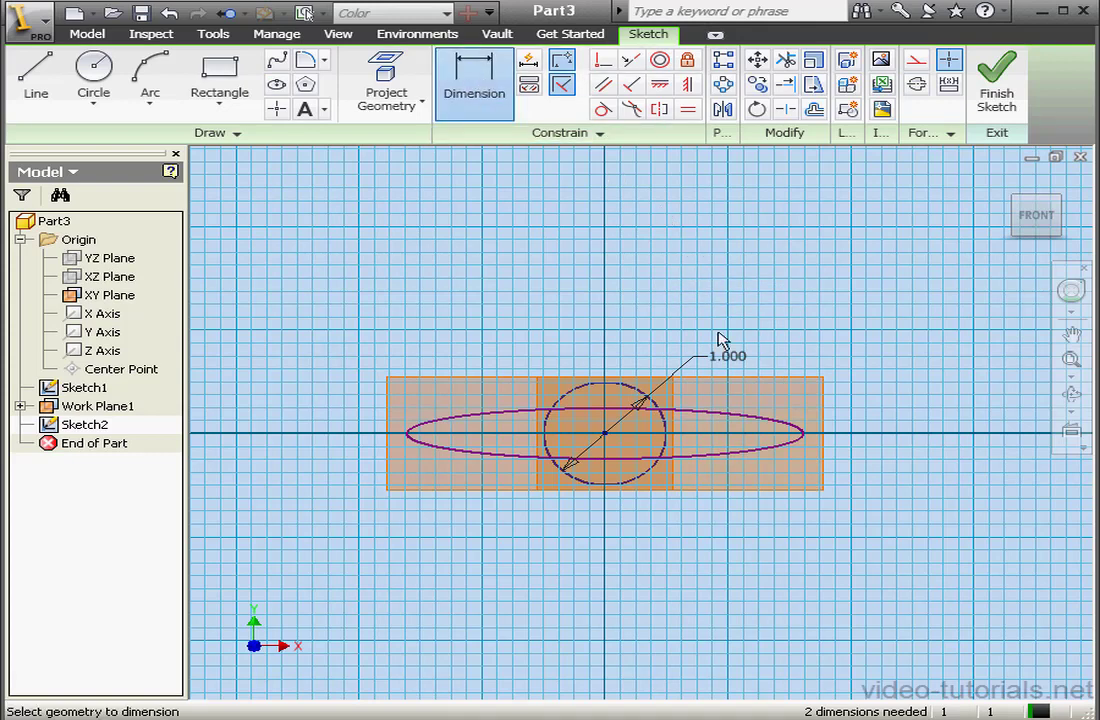
{"action": "left_click", "coordinate": [724, 416]}
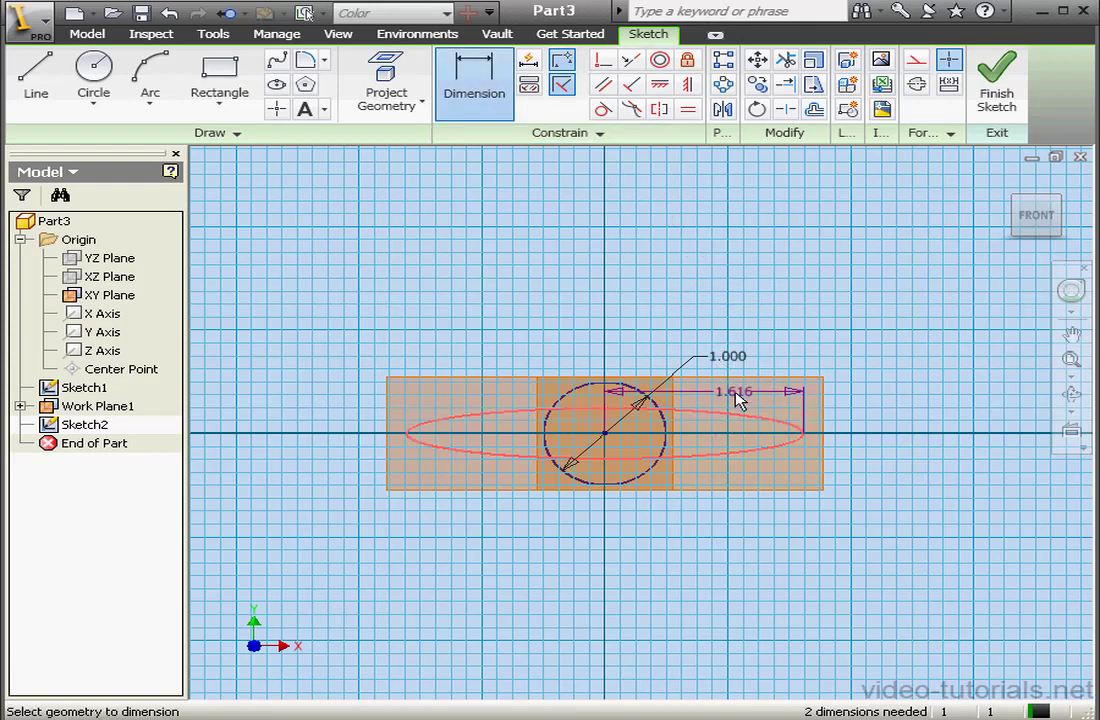
{"action": "left_click", "coordinate": [736, 332]}
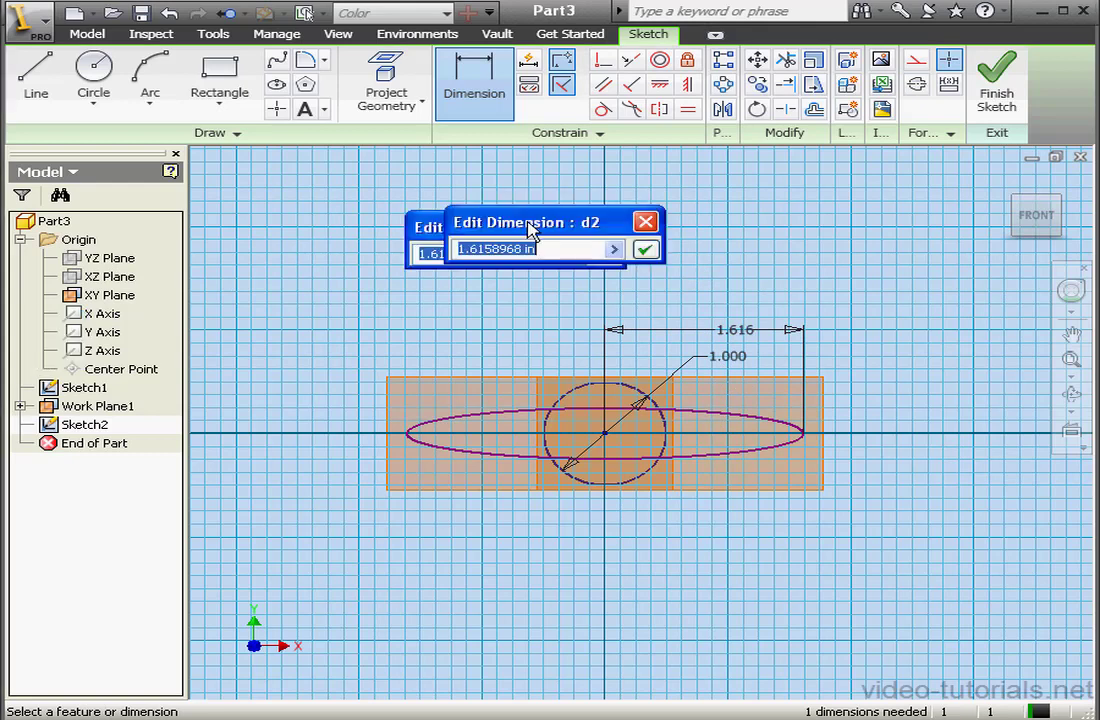
{"action": "left_click_drag", "start_coordinate": [551, 222], "coordinate": [655, 222]}
{"action": "type", "text": "2"}
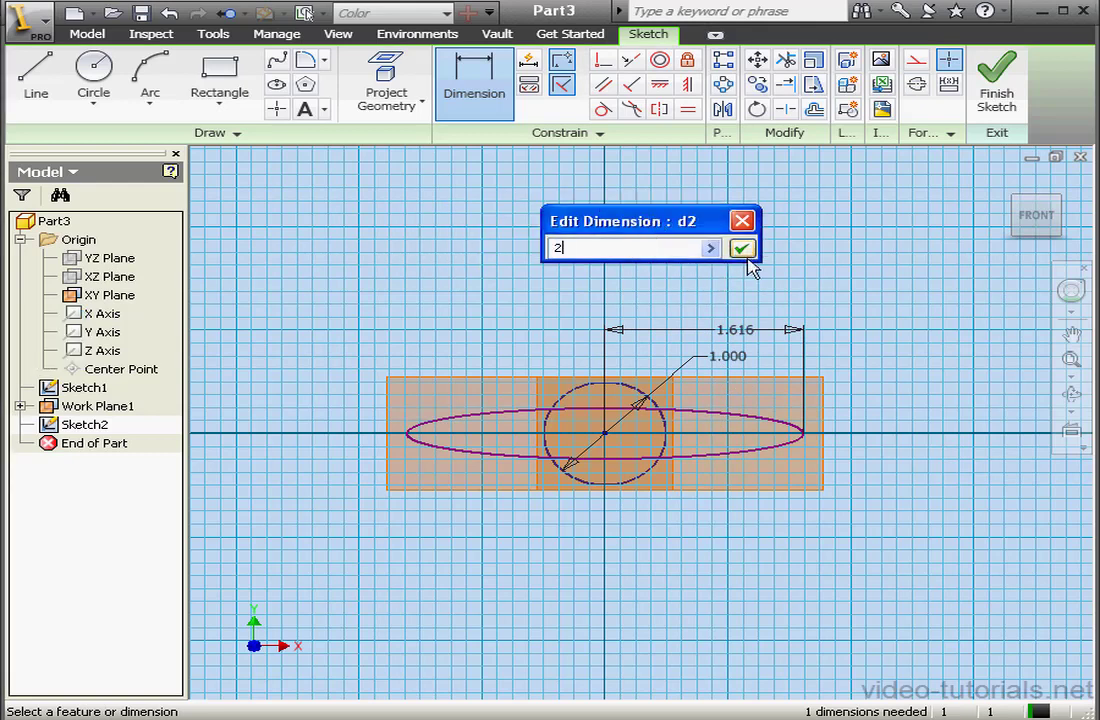
{"action": "left_click", "coordinate": [748, 250]}
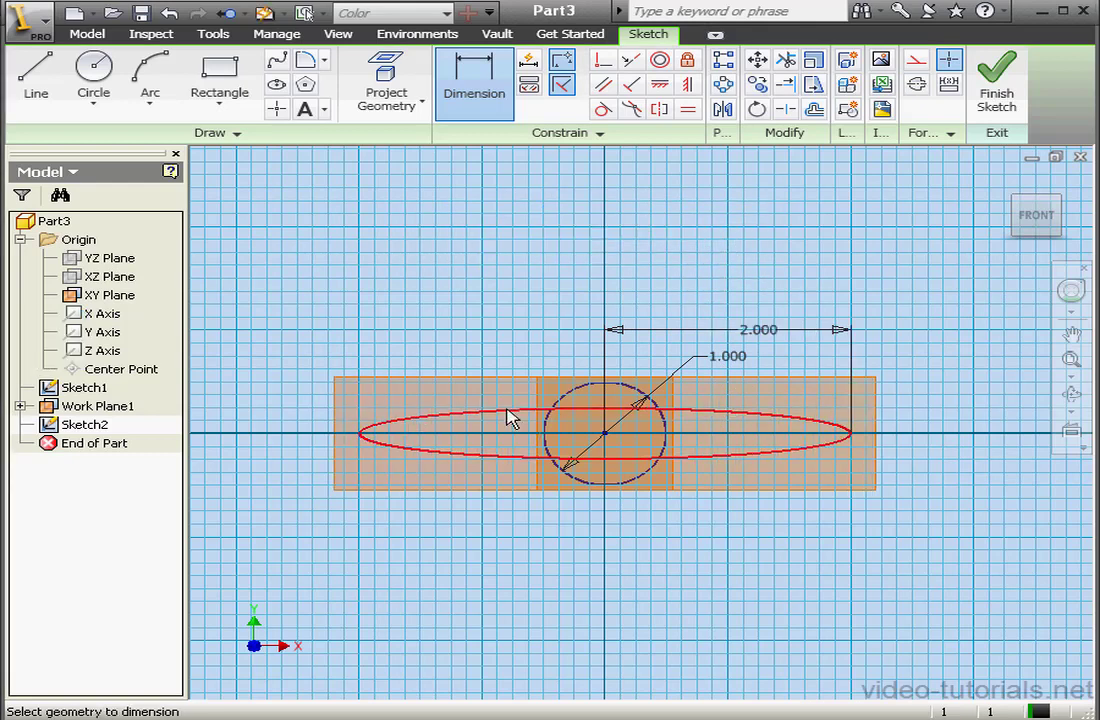
{"action": "left_click", "coordinate": [285, 405]}
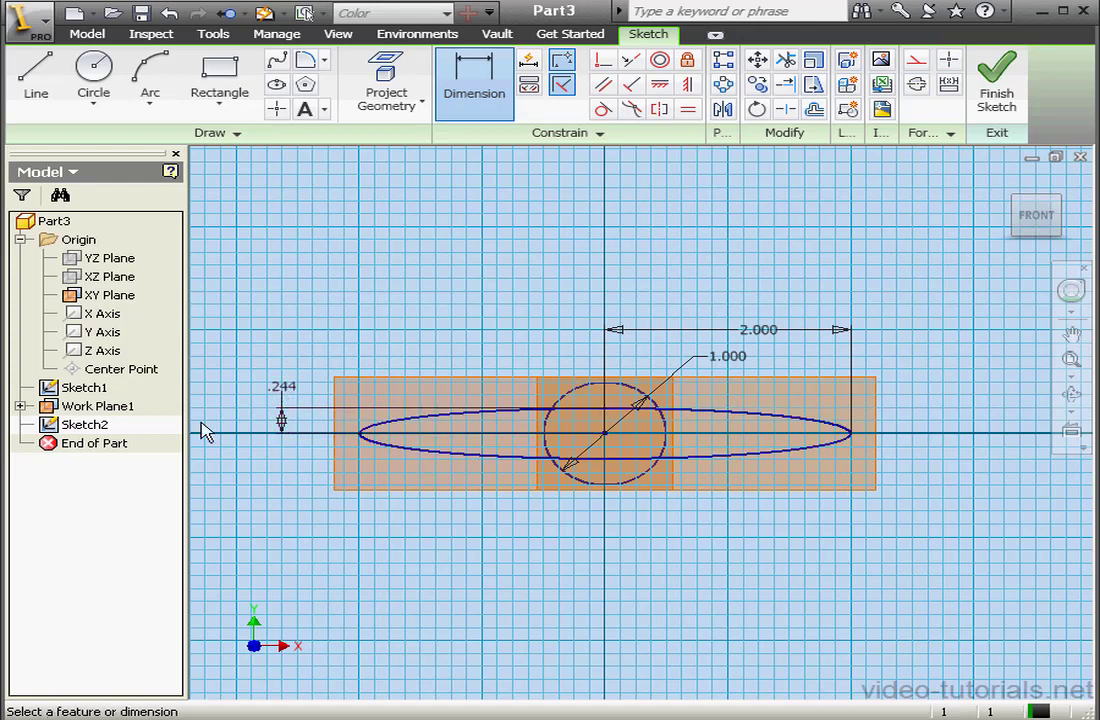
{"action": "left_click_drag", "start_coordinate": [606, 274], "coordinate": [538, 281]}
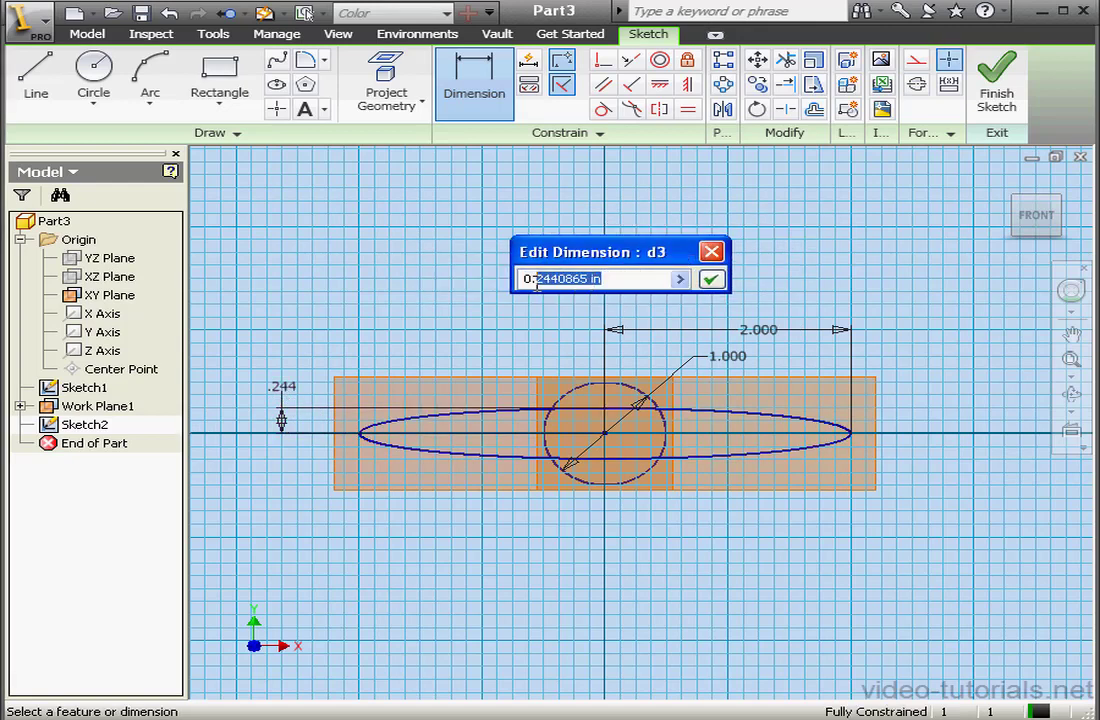
{"action": "type", "text": "125"}
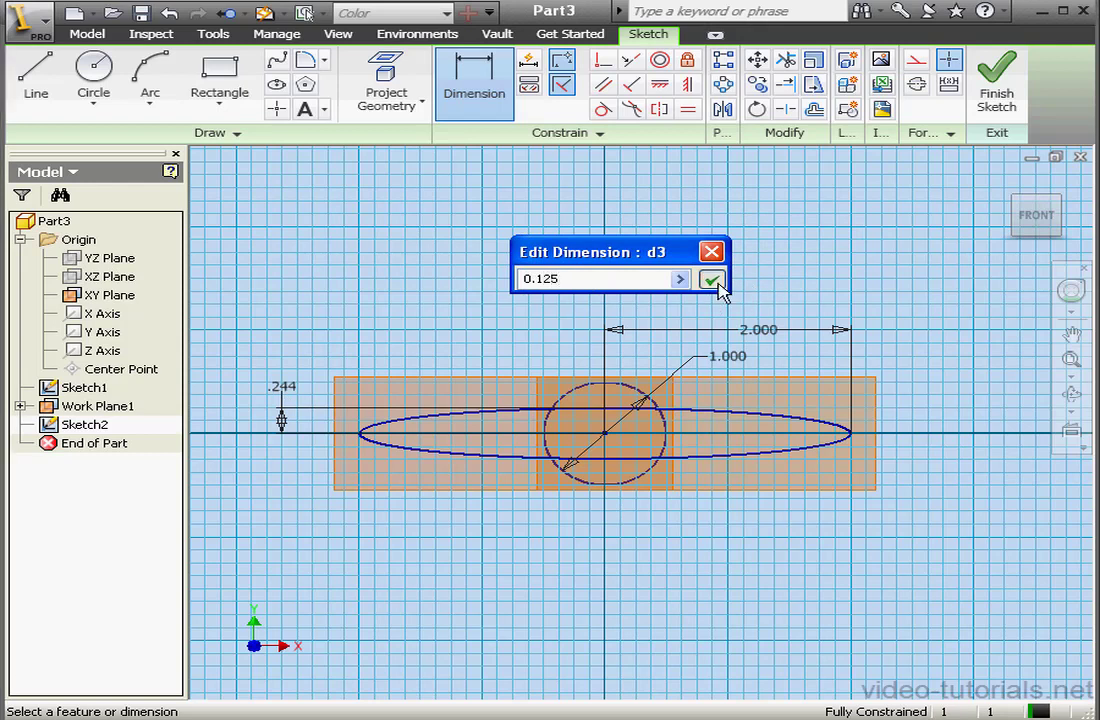
{"action": "left_click", "coordinate": [711, 279]}
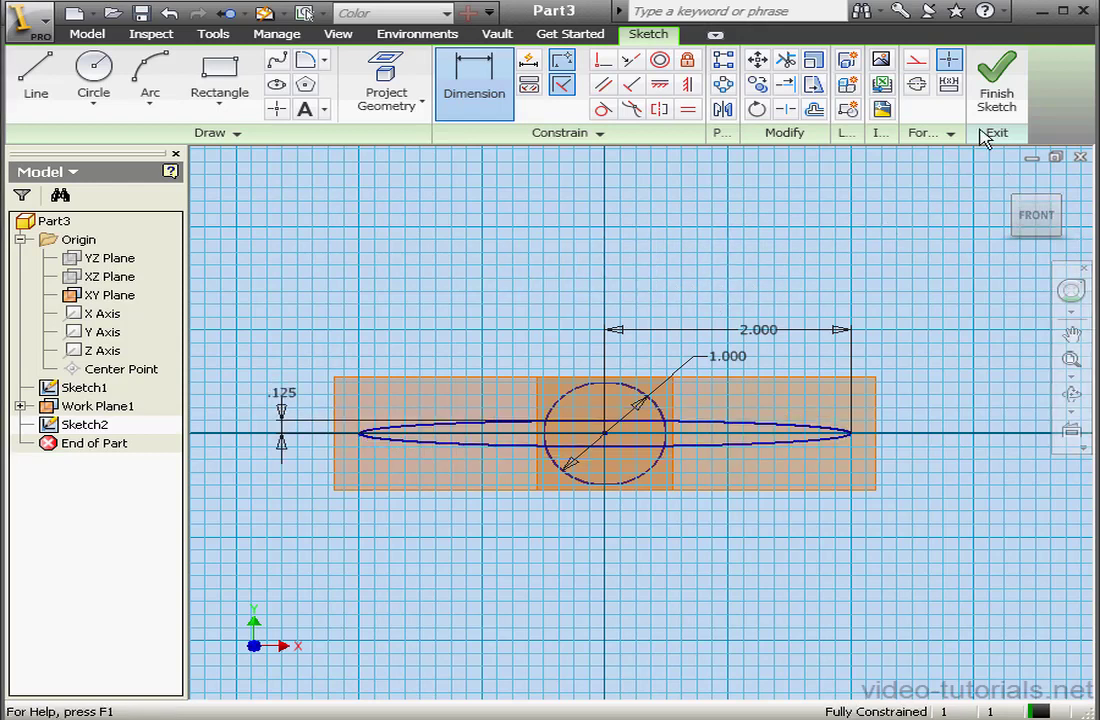
{"action": "left_click", "coordinate": [996, 95]}
{"action": "left_click", "coordinate": [1007, 181]}
Hide the XY Plane and Work Plane1.
{"action": "middle_click_drag", "start_coordinate": [700, 462], "coordinate": [732, 341]}
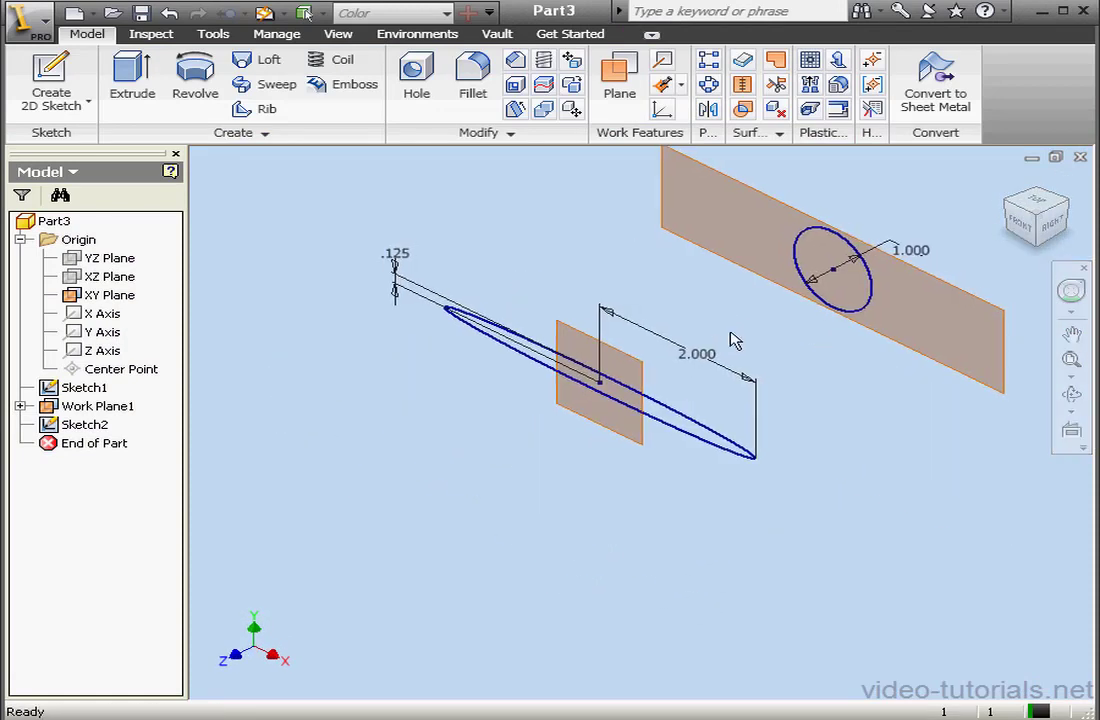
{"action": "right_click", "coordinate": [115, 296]}
{"action": "left_click", "coordinate": [168, 458]}
{"action": "left_click", "coordinate": [86, 406]}
{"action": "right_click", "coordinate": [84, 406]}
{"action": "left_click", "coordinate": [130, 632]}
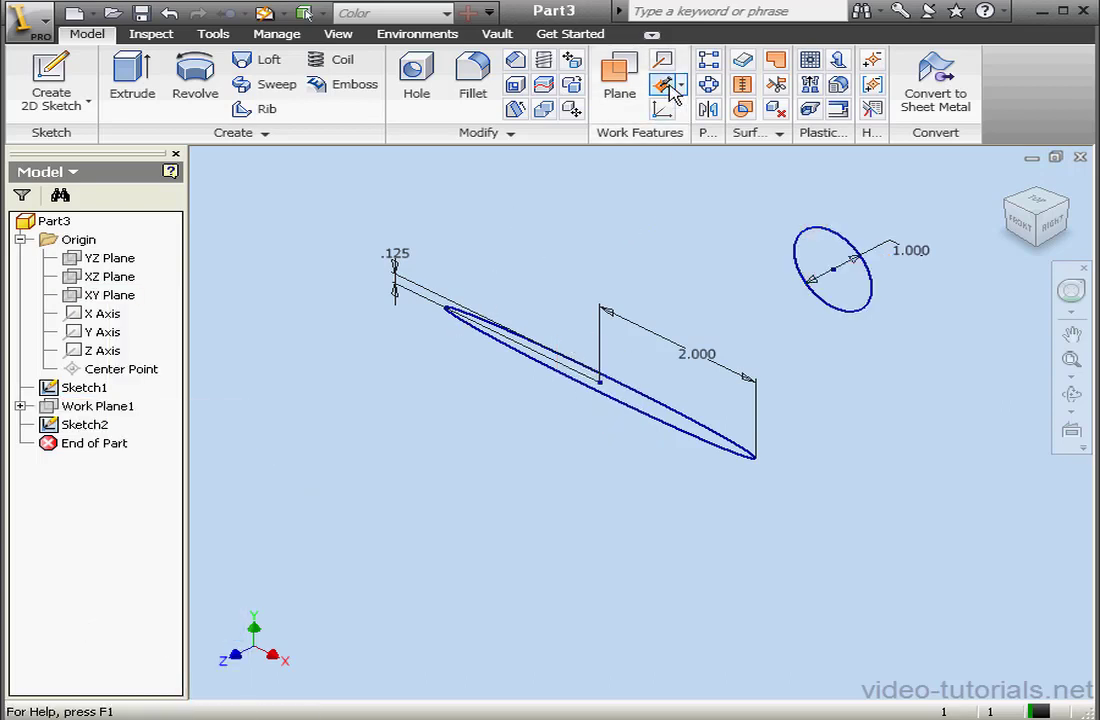
Create a work point from the circle's centre, offset 6 in along Z.
{"action": "left_click", "coordinate": [663, 86]}
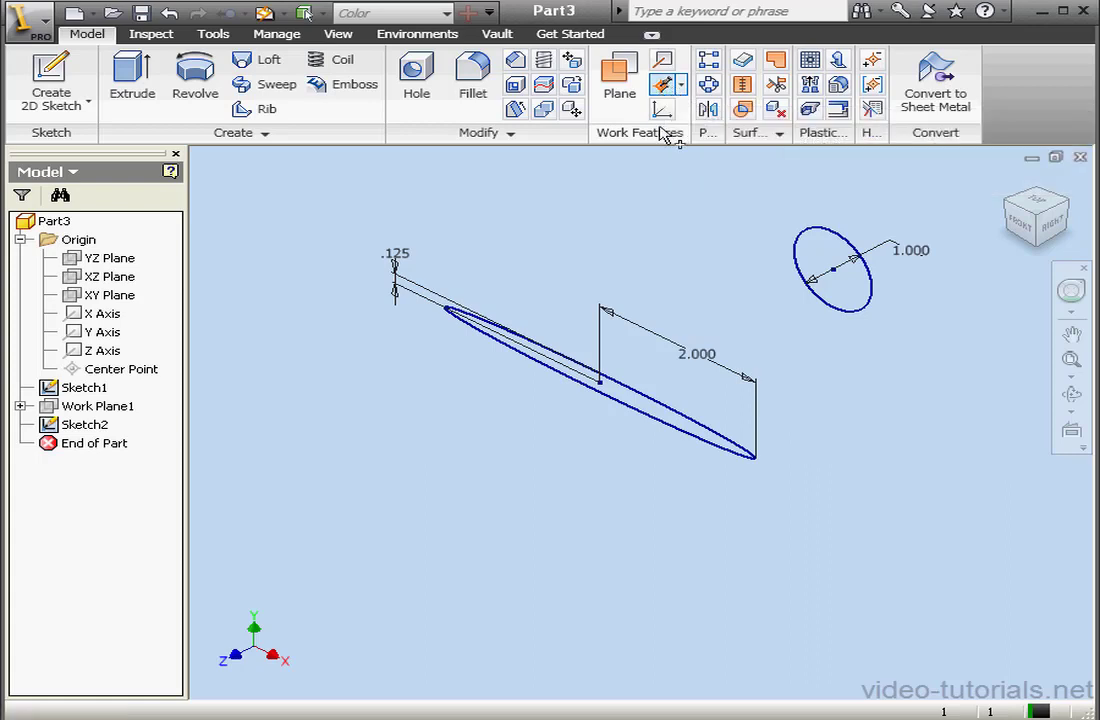
{"action": "left_click", "coordinate": [836, 272]}
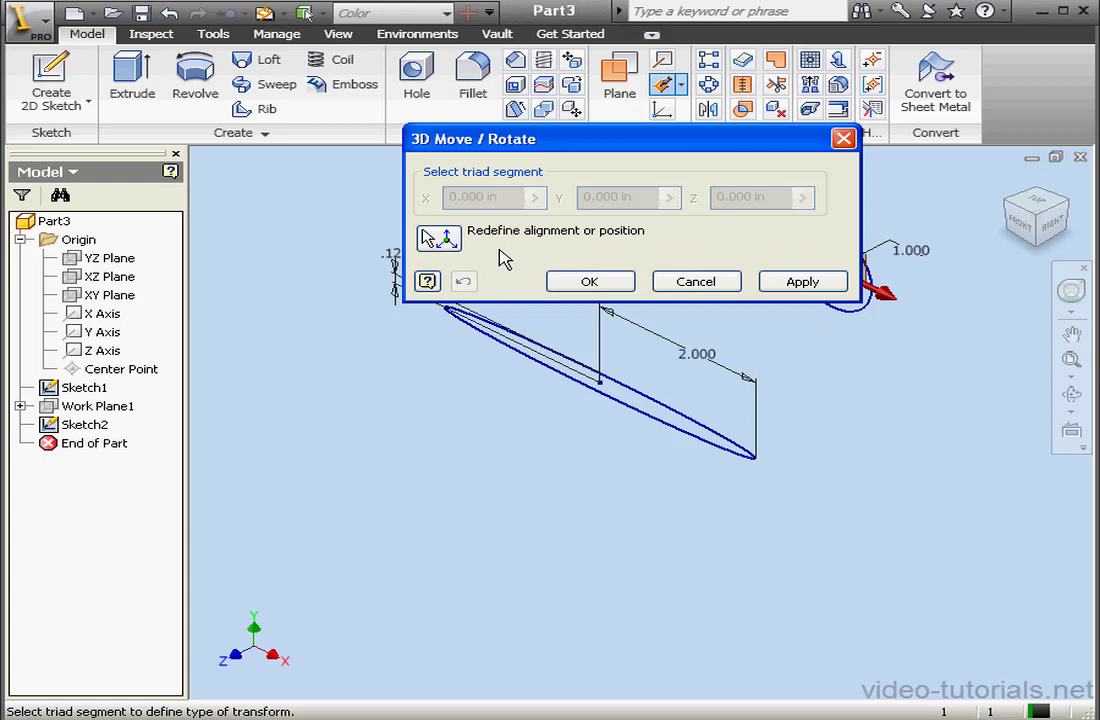
{"action": "left_click_drag", "start_coordinate": [668, 148], "coordinate": [403, 117]}
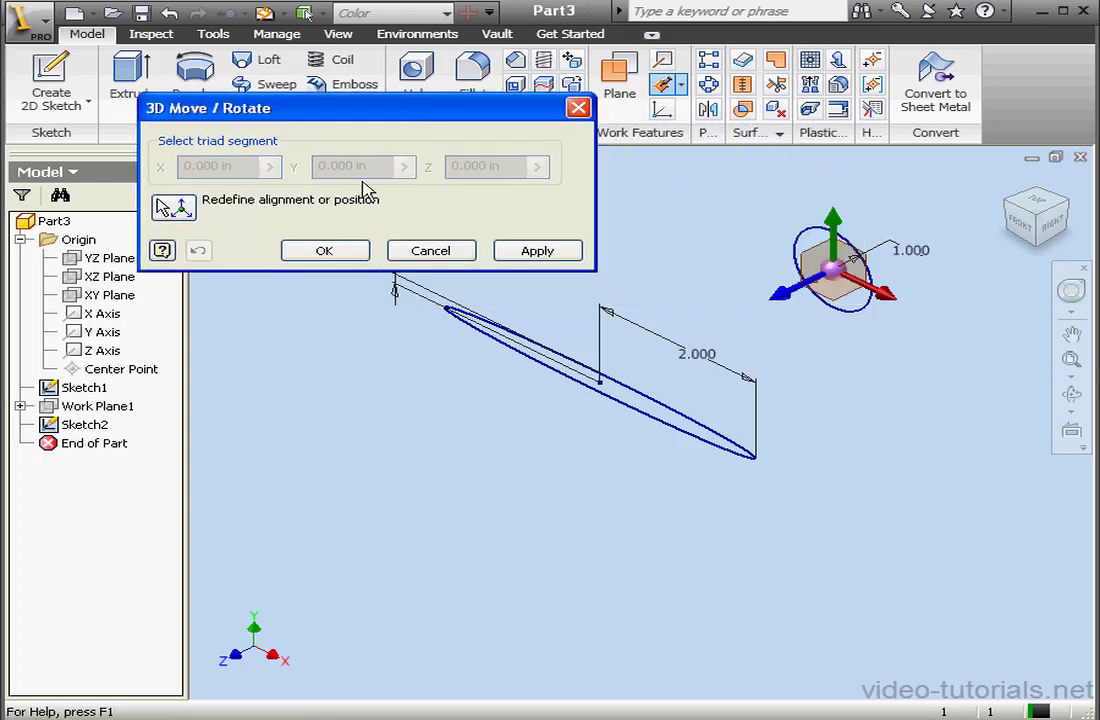
{"action": "left_click", "coordinate": [165, 211]}
{"action": "left_click_drag", "start_coordinate": [503, 167], "coordinate": [480, 218]}
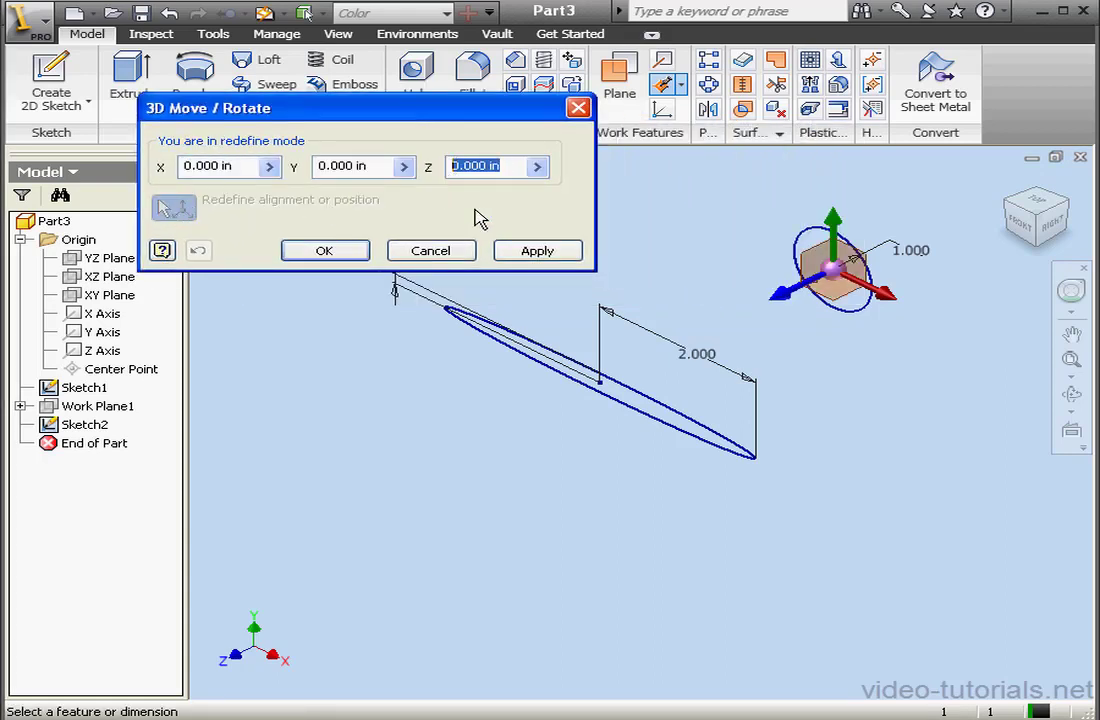
{"action": "type", "text": "6"}
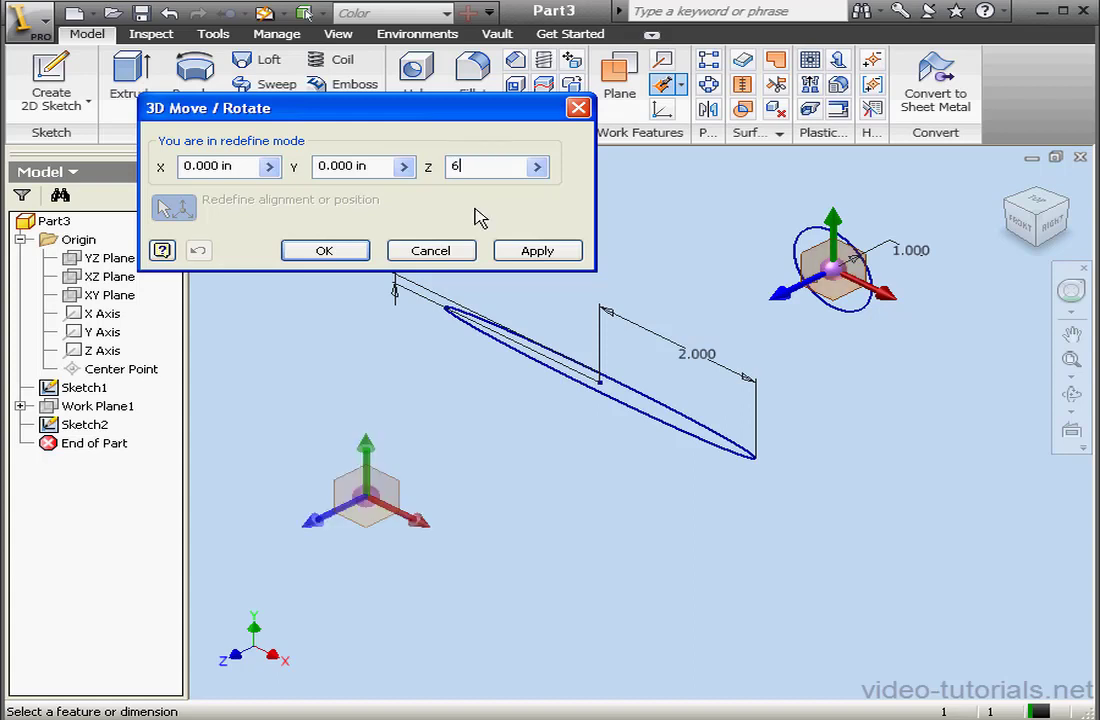
{"action": "left_click", "coordinate": [346, 255]}
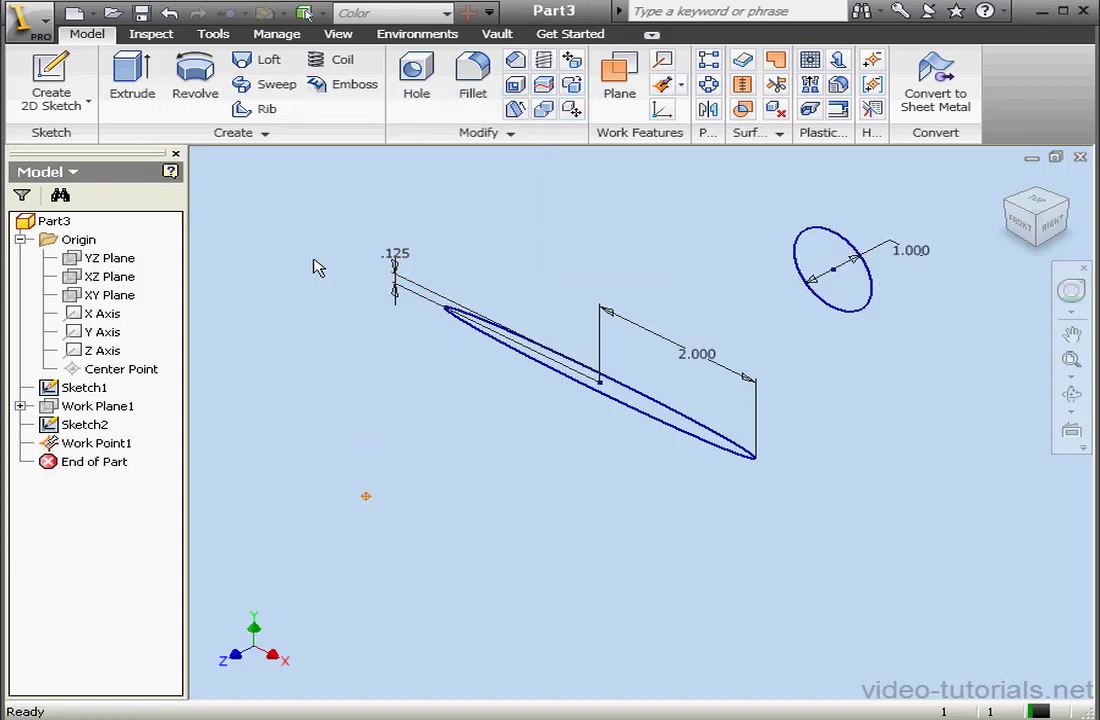
Start a new sketch on the XZ Plane and project existing geometry into it.
{"action": "left_click", "coordinate": [78, 86]}
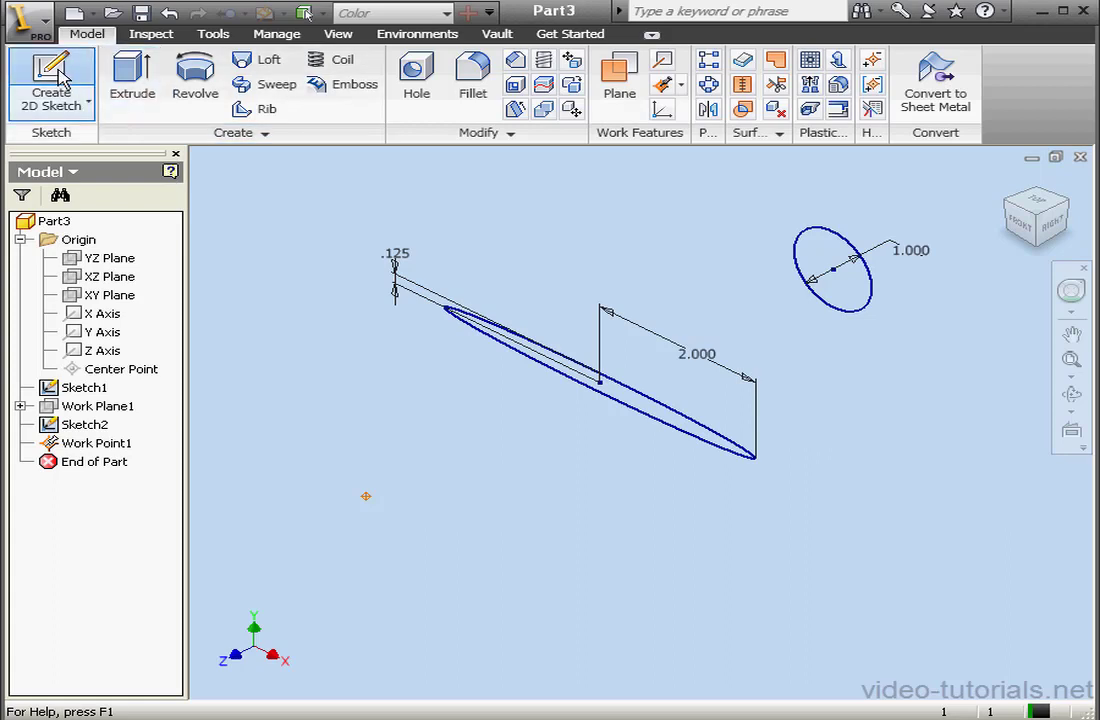
{"action": "left_click", "coordinate": [125, 276]}
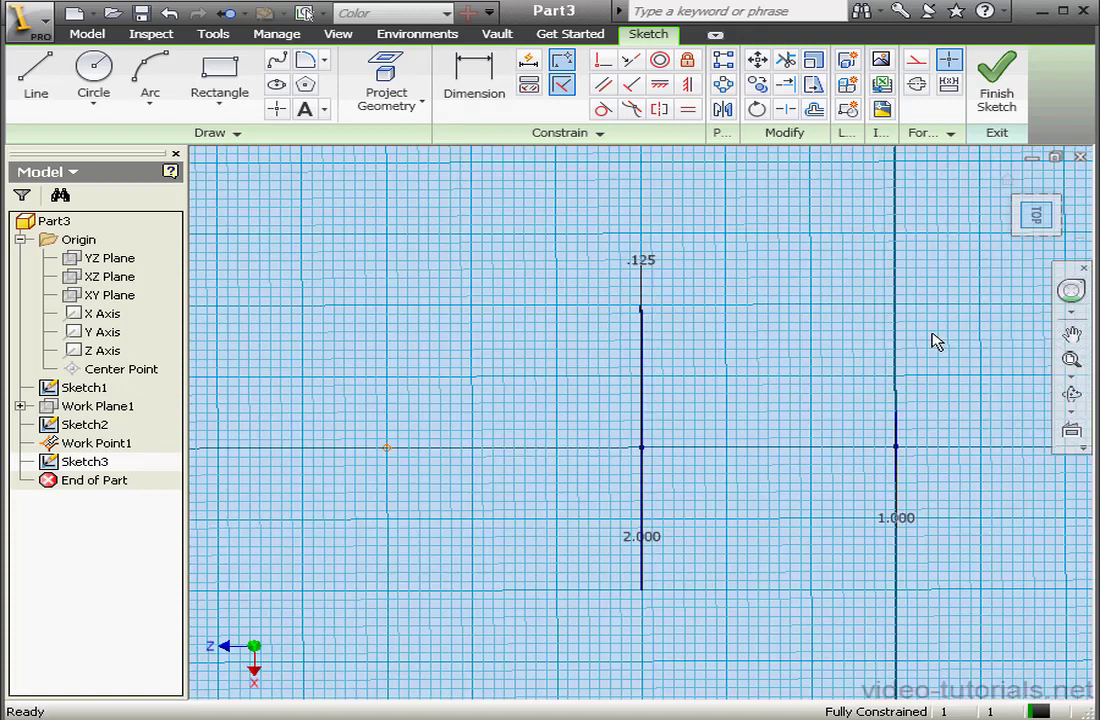
{"action": "key", "text": "F2"}
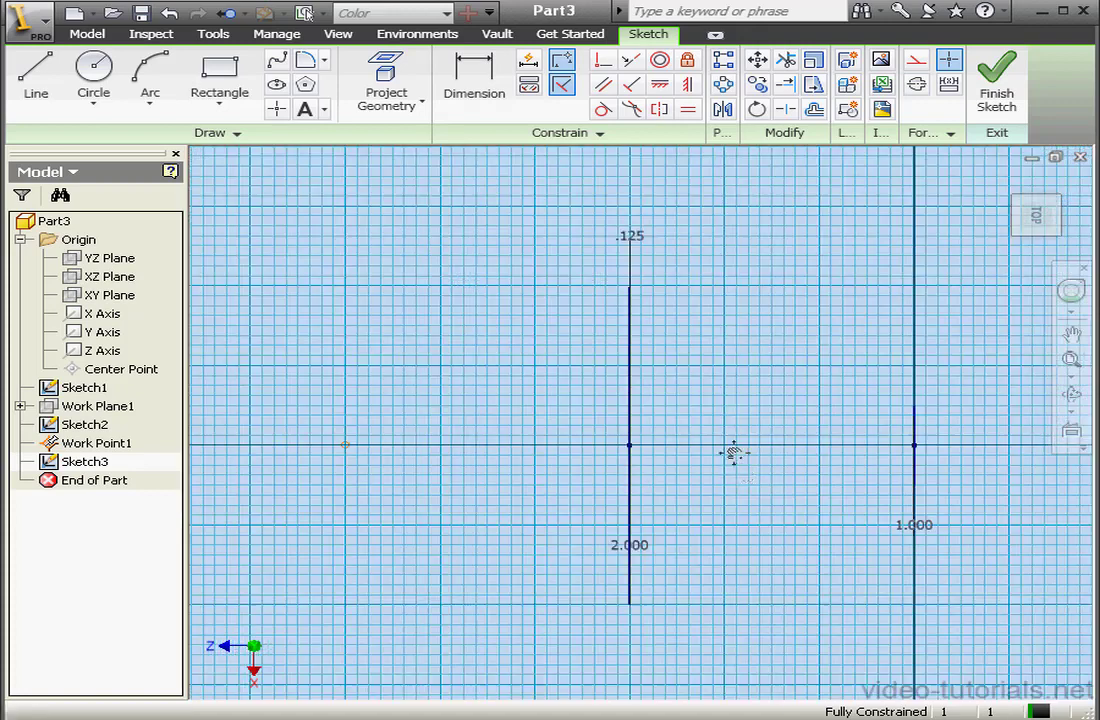
{"action": "left_click_drag", "start_coordinate": [730, 449], "coordinate": [734, 376]}
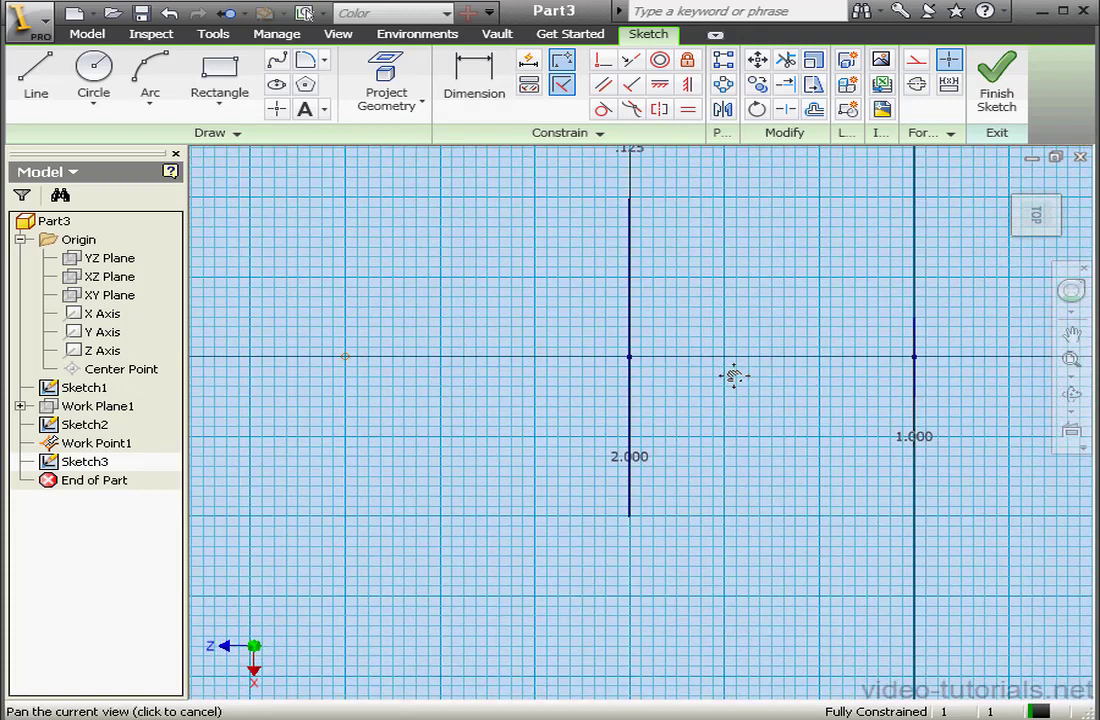
{"action": "left_click", "coordinate": [400, 88]}
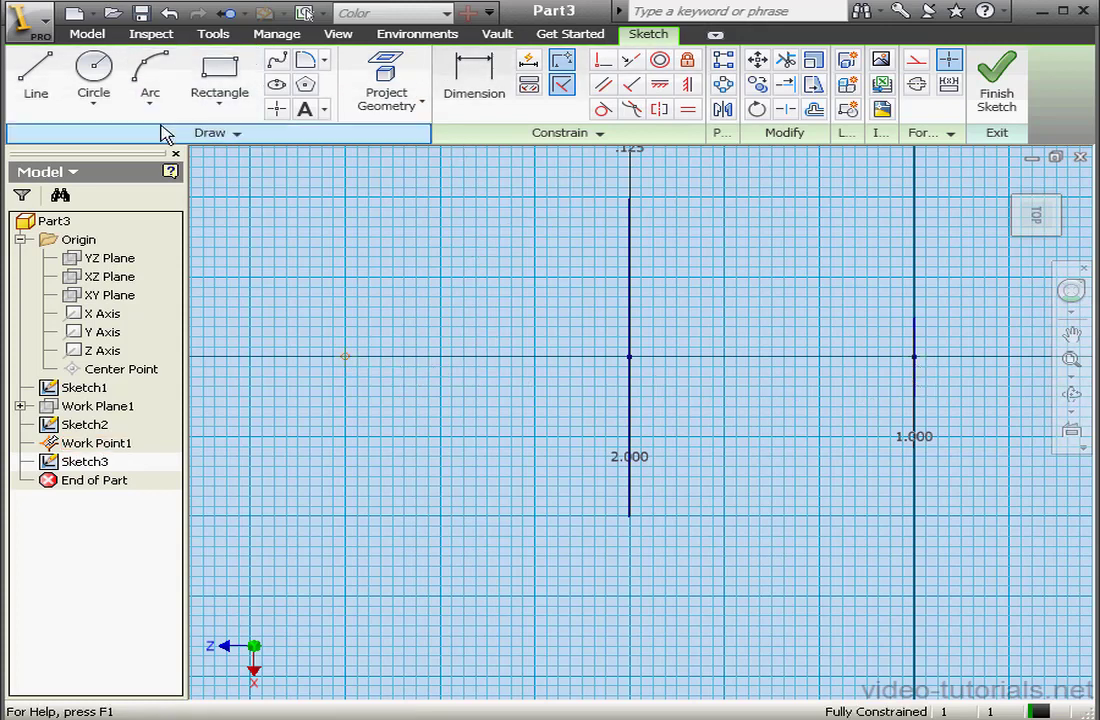
Draw a three-point arc from the circle to the work point, curving downward.
{"action": "left_click", "coordinate": [145, 74]}
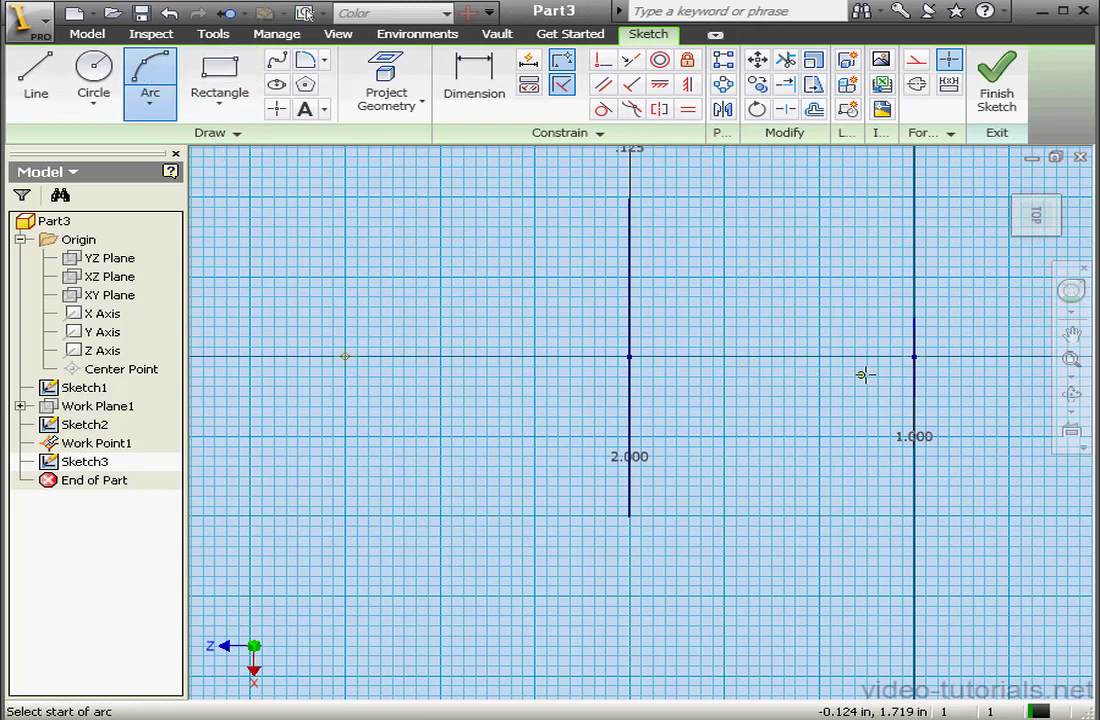
{"action": "left_click", "coordinate": [913, 356]}
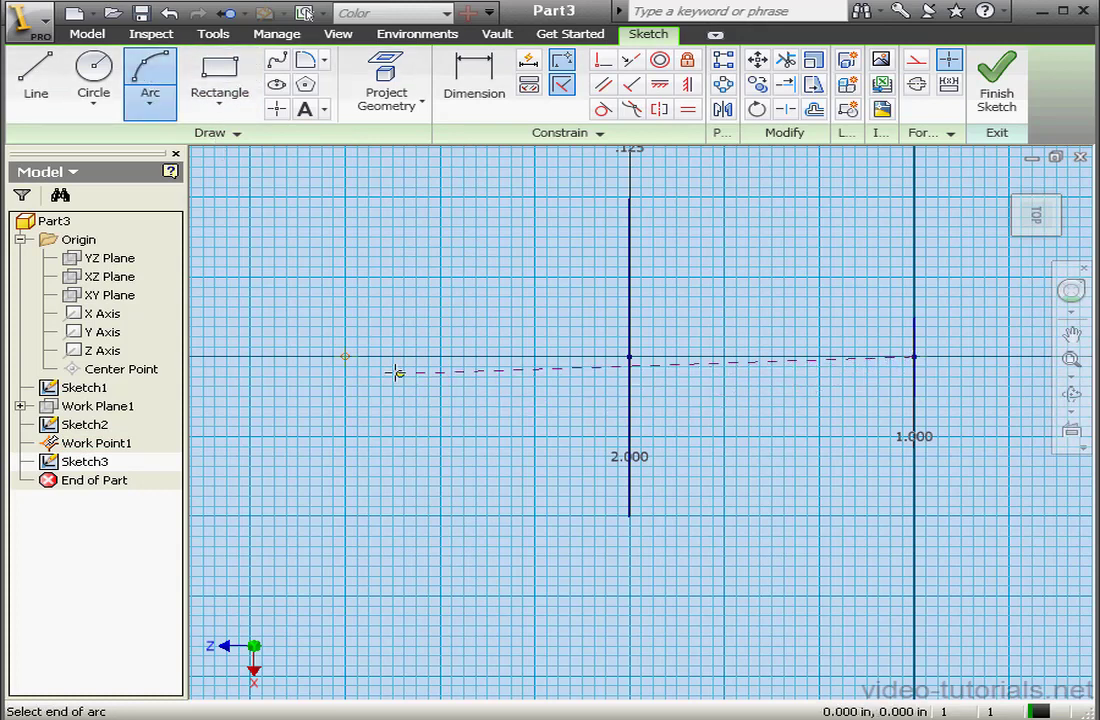
{"action": "left_click", "coordinate": [344, 357]}
{"action": "left_click", "coordinate": [577, 443]}
{"action": "right_click", "coordinate": [693, 297]}
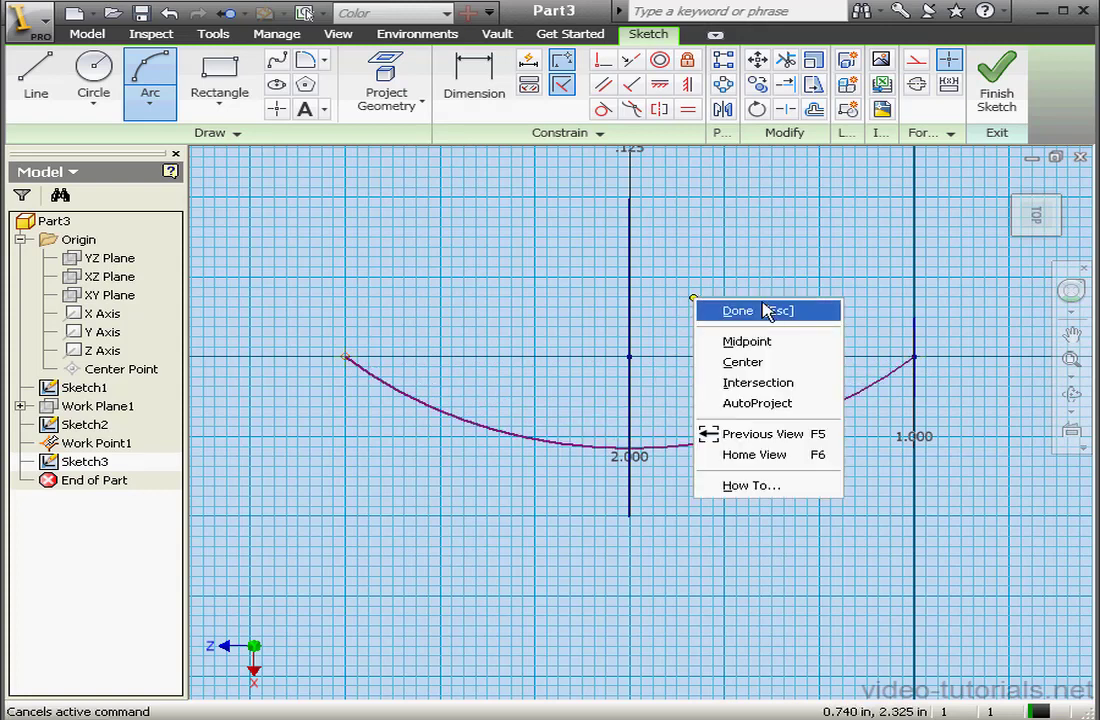
{"action": "left_click", "coordinate": [720, 309]}
Dimension the arc's radius to 4.500.
{"action": "left_click", "coordinate": [479, 86]}
{"action": "left_click", "coordinate": [750, 436]}
{"action": "left_click", "coordinate": [780, 505]}
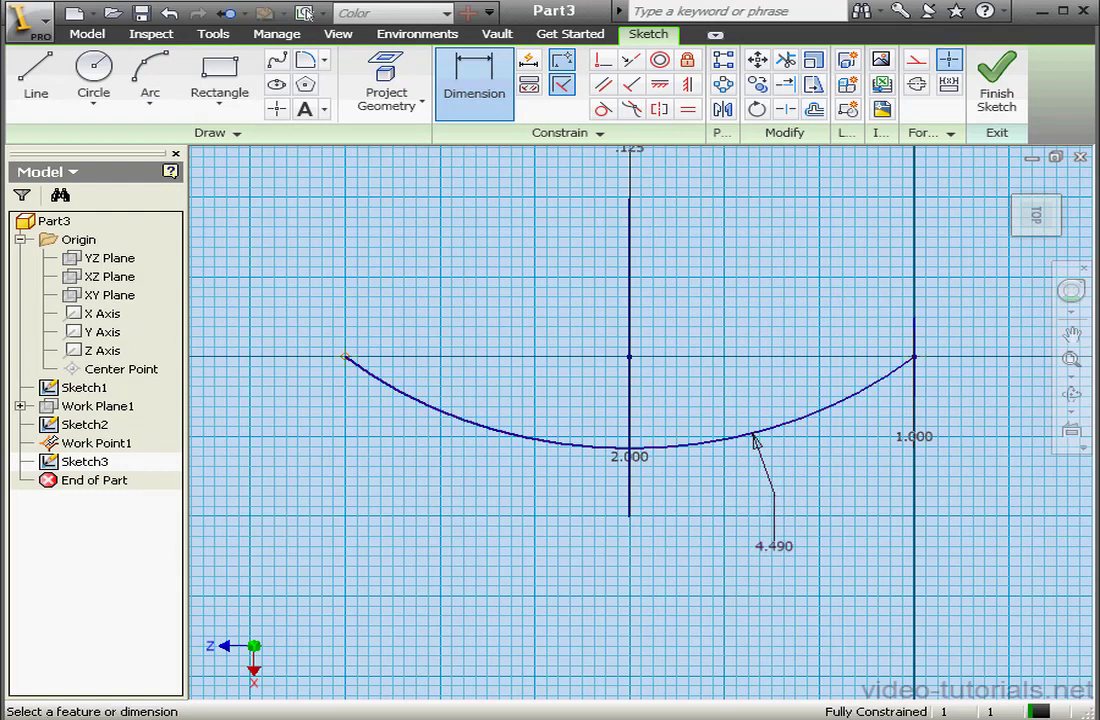
{"action": "left_click_drag", "start_coordinate": [663, 368], "coordinate": [610, 368]}
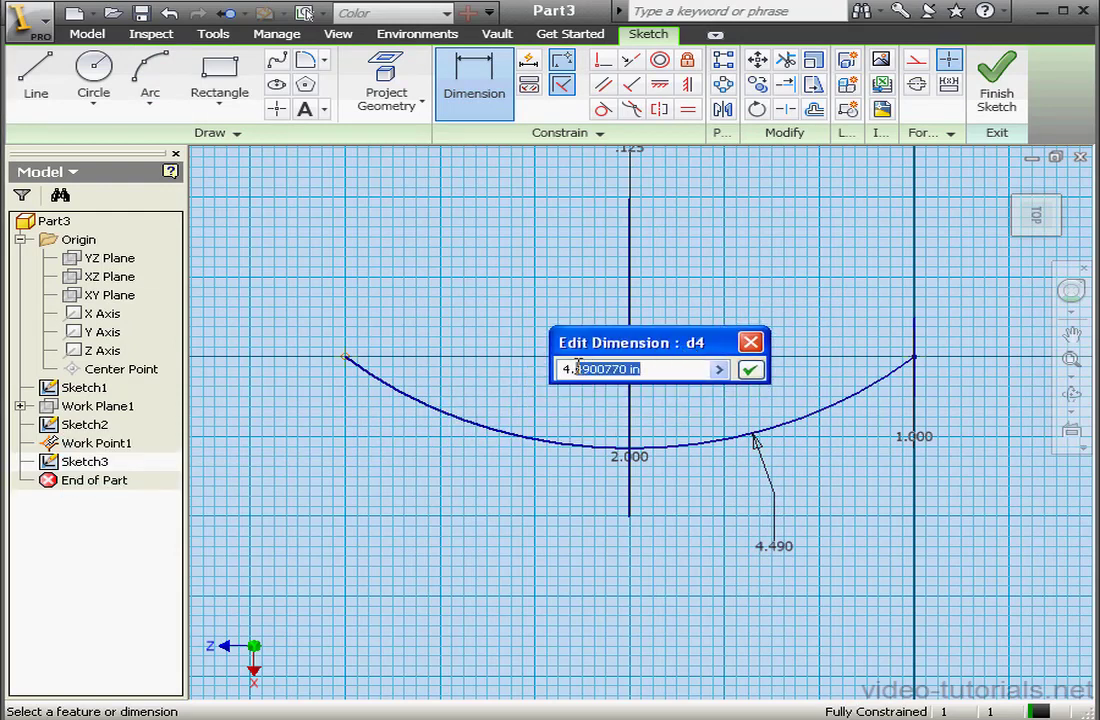
{"action": "type", "text": "5"}
{"action": "left_click", "coordinate": [750, 369]}
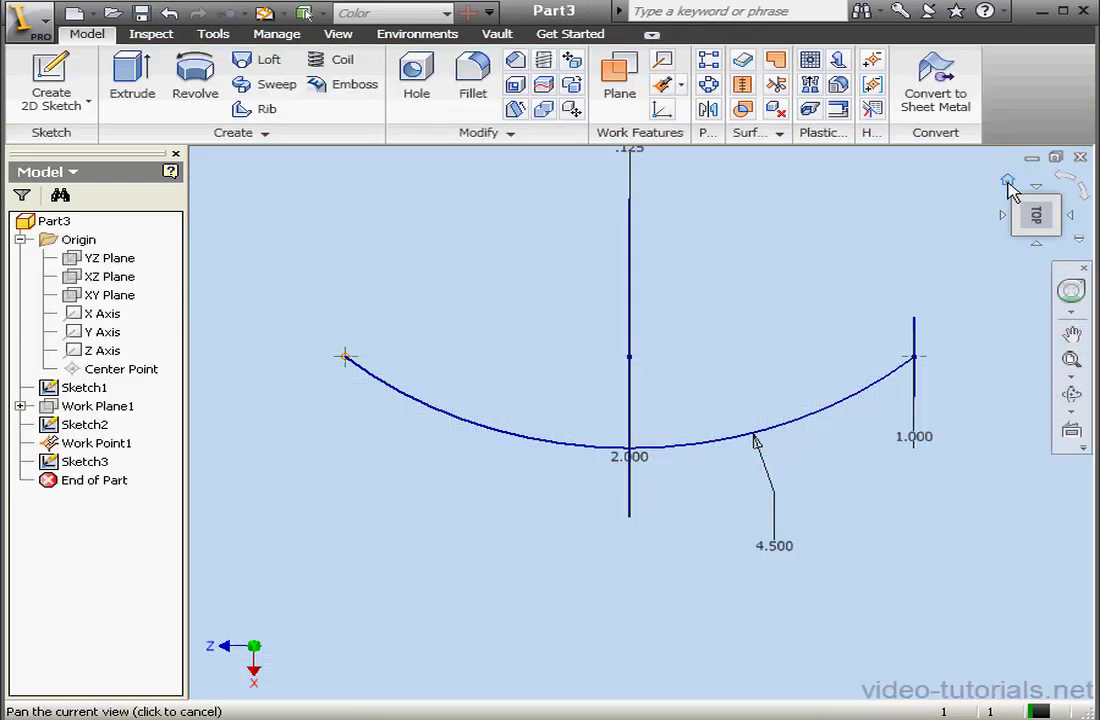
Start a loft with Sketch1, Sketch2 and Work Point1 as sections.
{"action": "left_click", "coordinate": [1009, 184]}
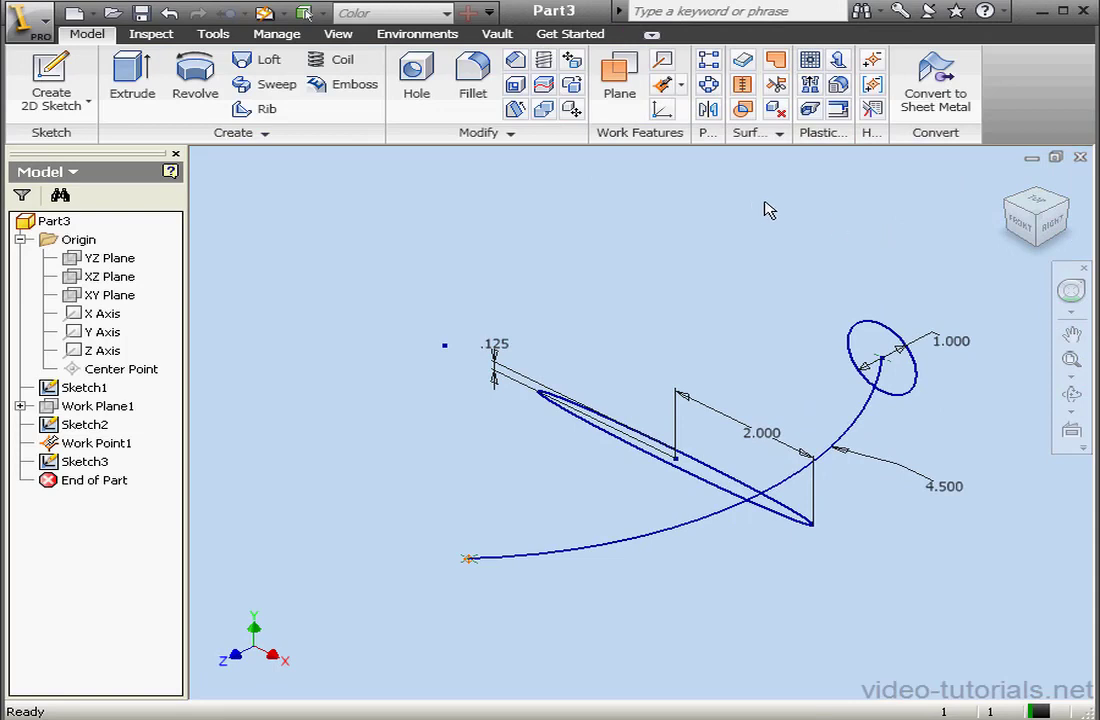
{"action": "left_click", "coordinate": [260, 60]}
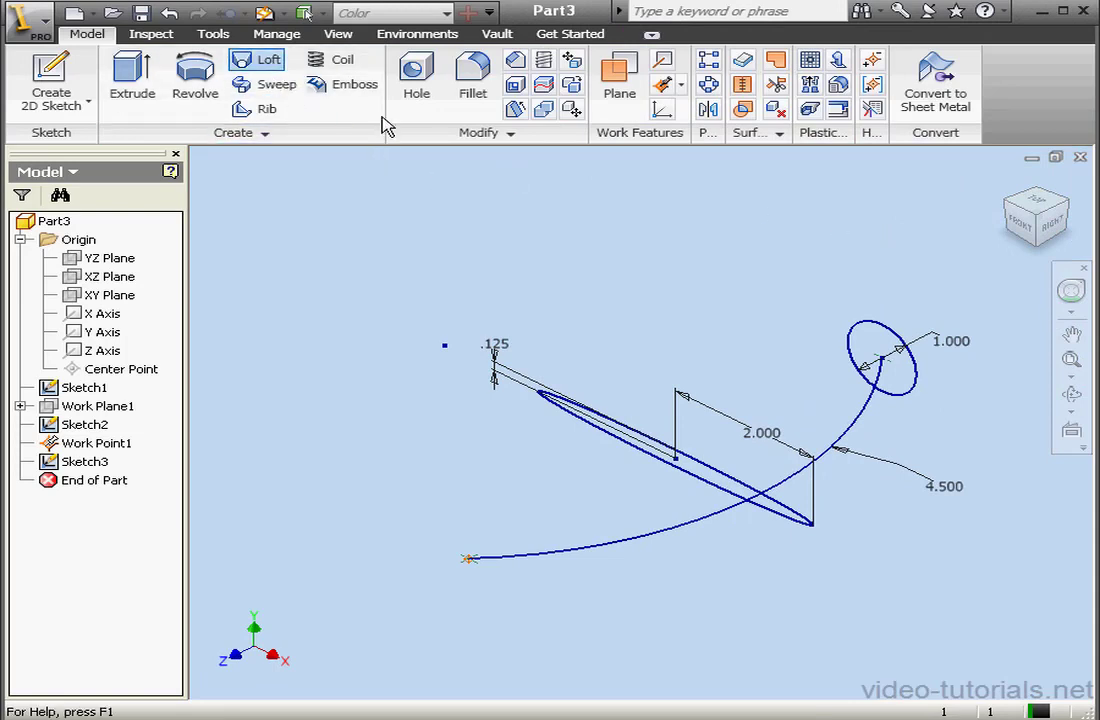
{"action": "left_click_drag", "start_coordinate": [373, 0], "coordinate": [338, 48]}
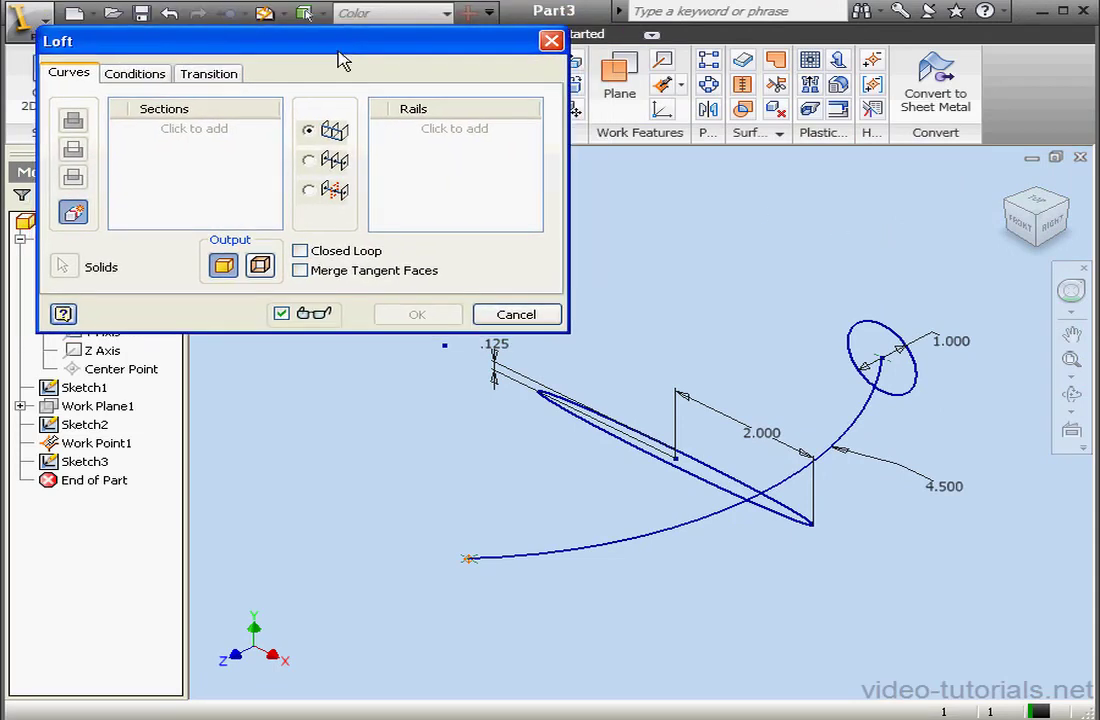
{"action": "left_click", "coordinate": [218, 136]}
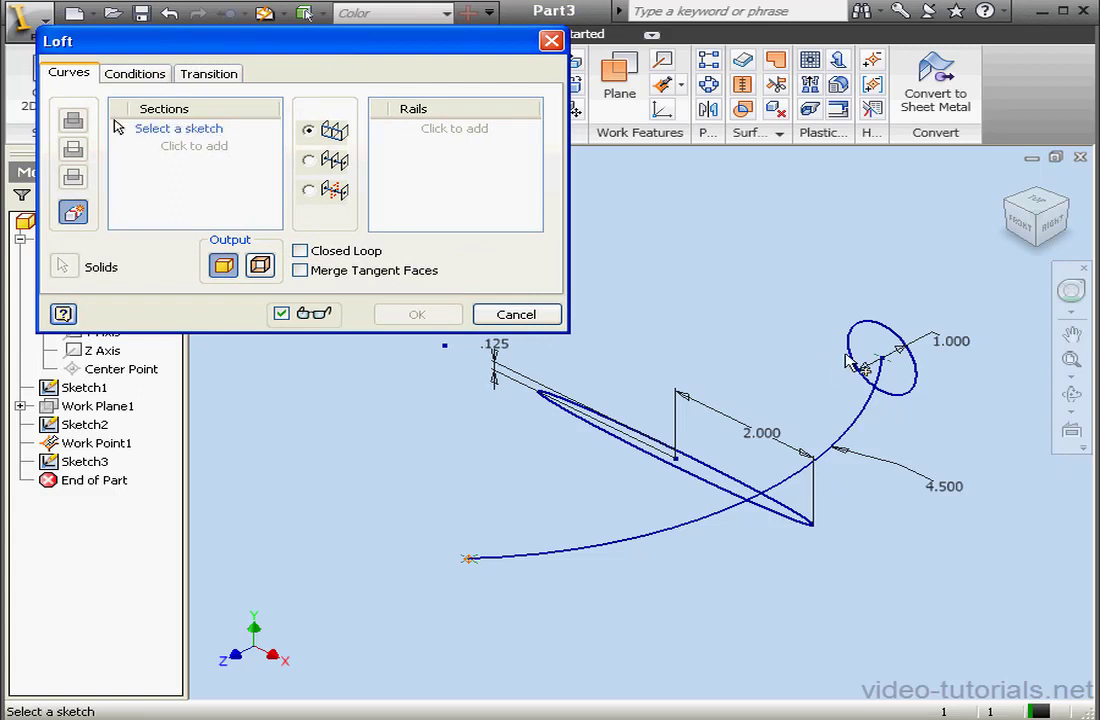
{"action": "left_click", "coordinate": [899, 340]}
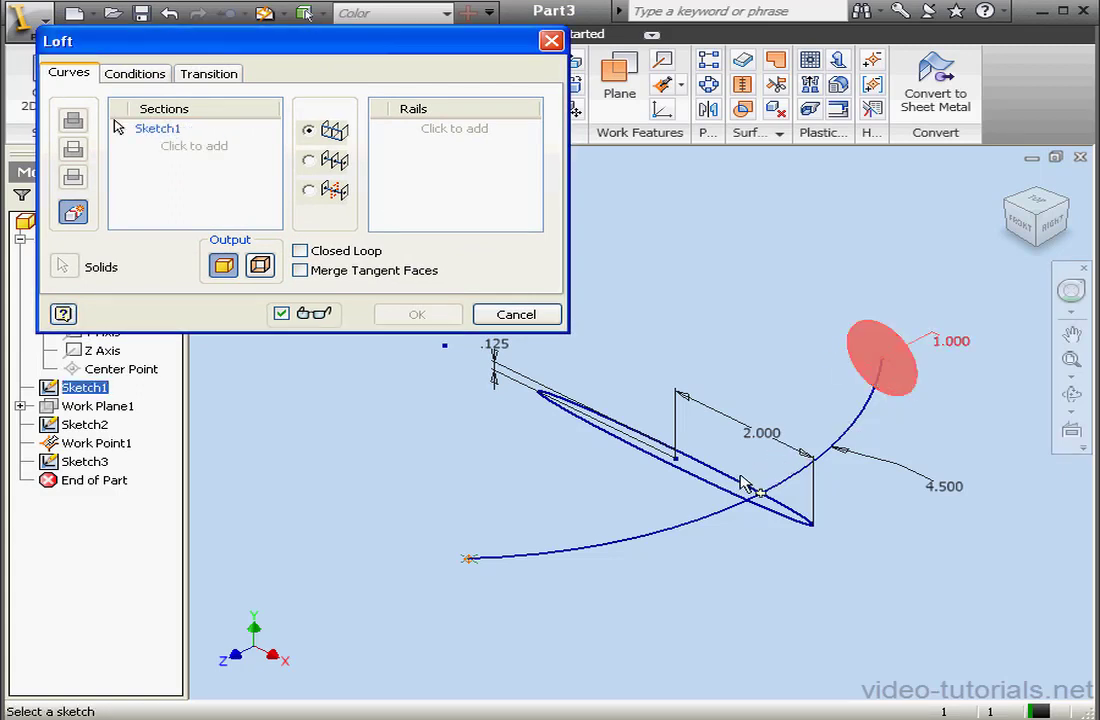
{"action": "left_click", "coordinate": [741, 480]}
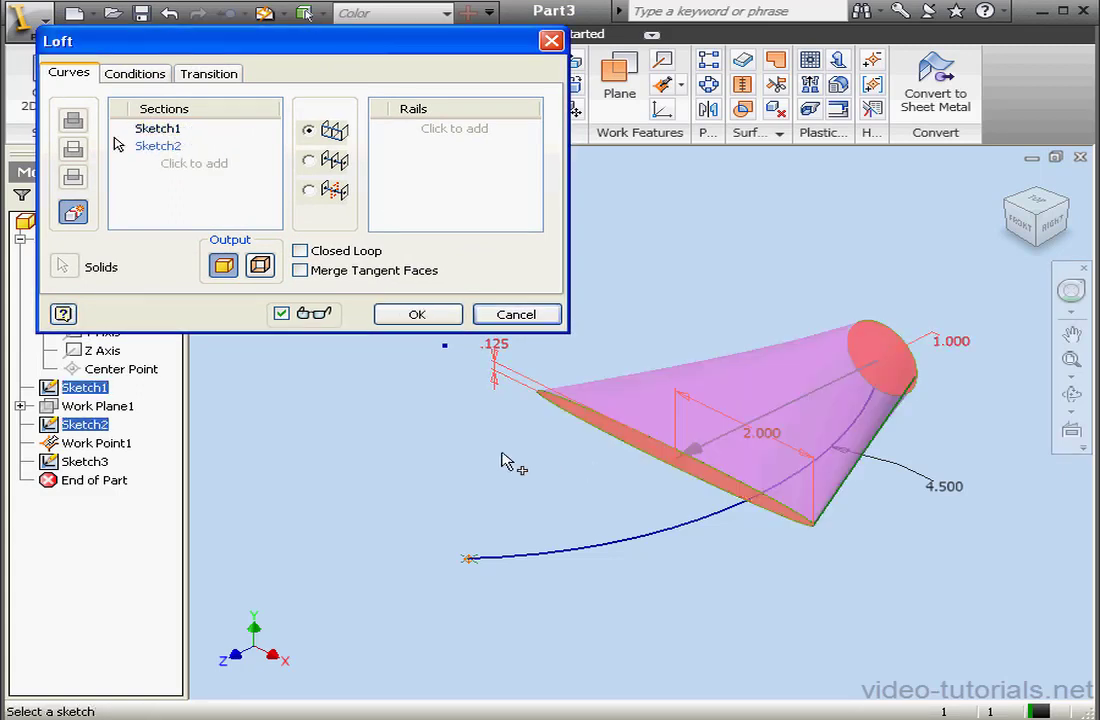
{"action": "left_click", "coordinate": [97, 445]}
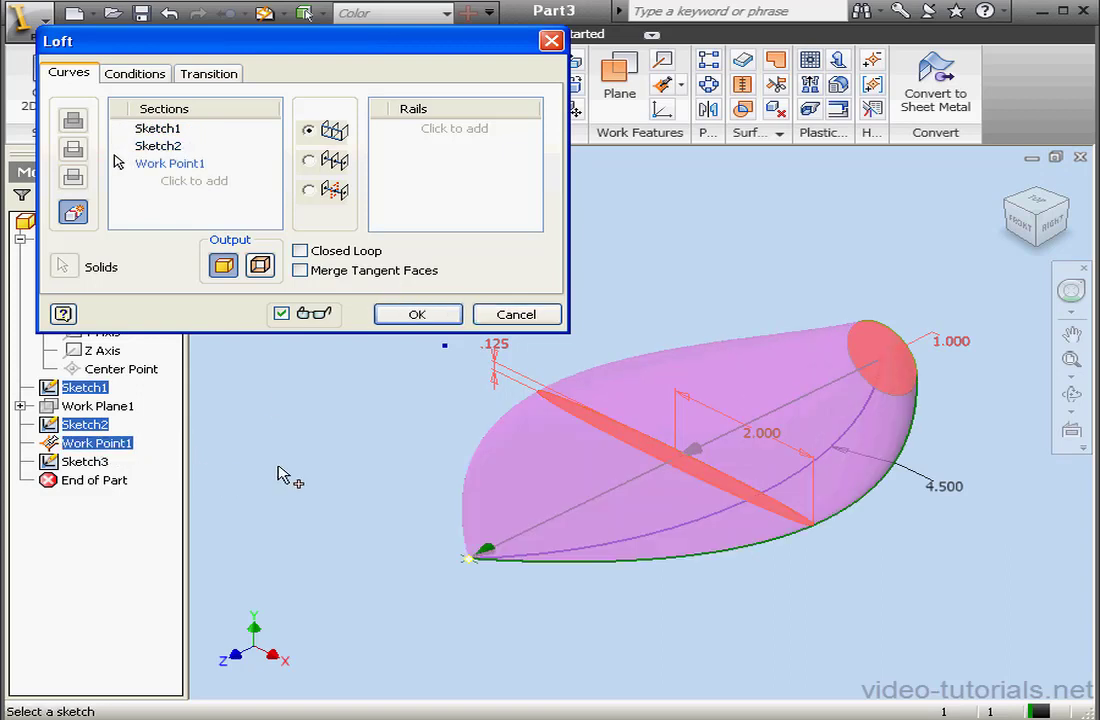
Set Work Point1's end condition to Tangent with weight 4 and create the loft.
{"action": "left_click", "coordinate": [134, 70]}
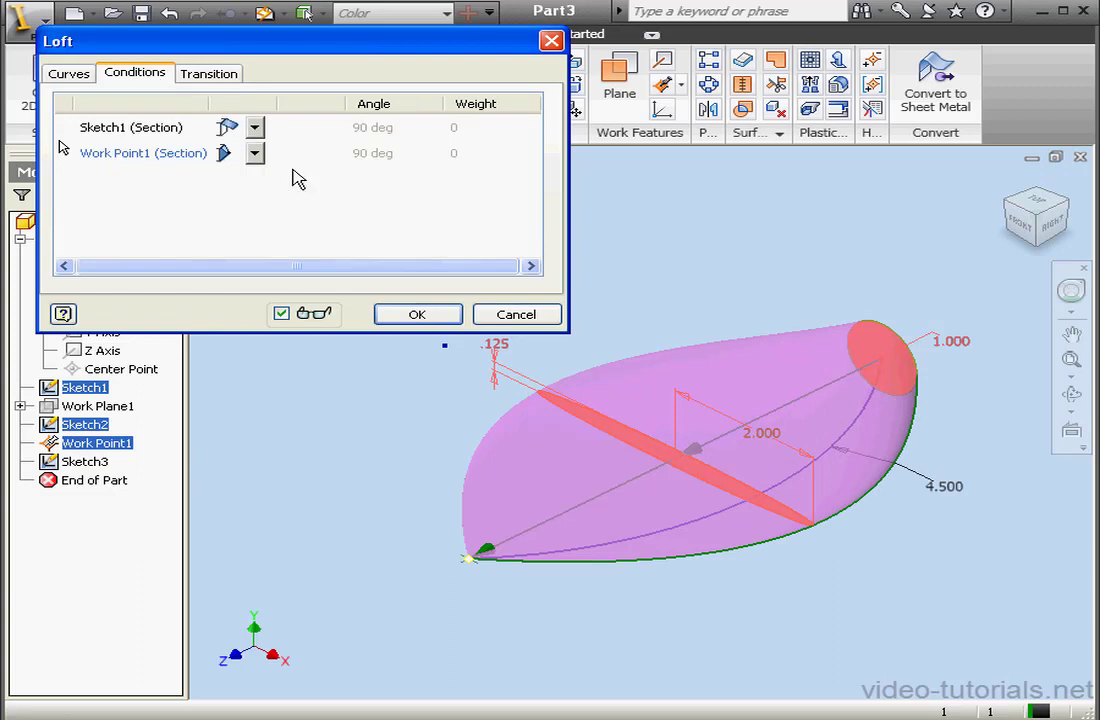
{"action": "left_click", "coordinate": [256, 153]}
{"action": "left_click", "coordinate": [266, 153]}
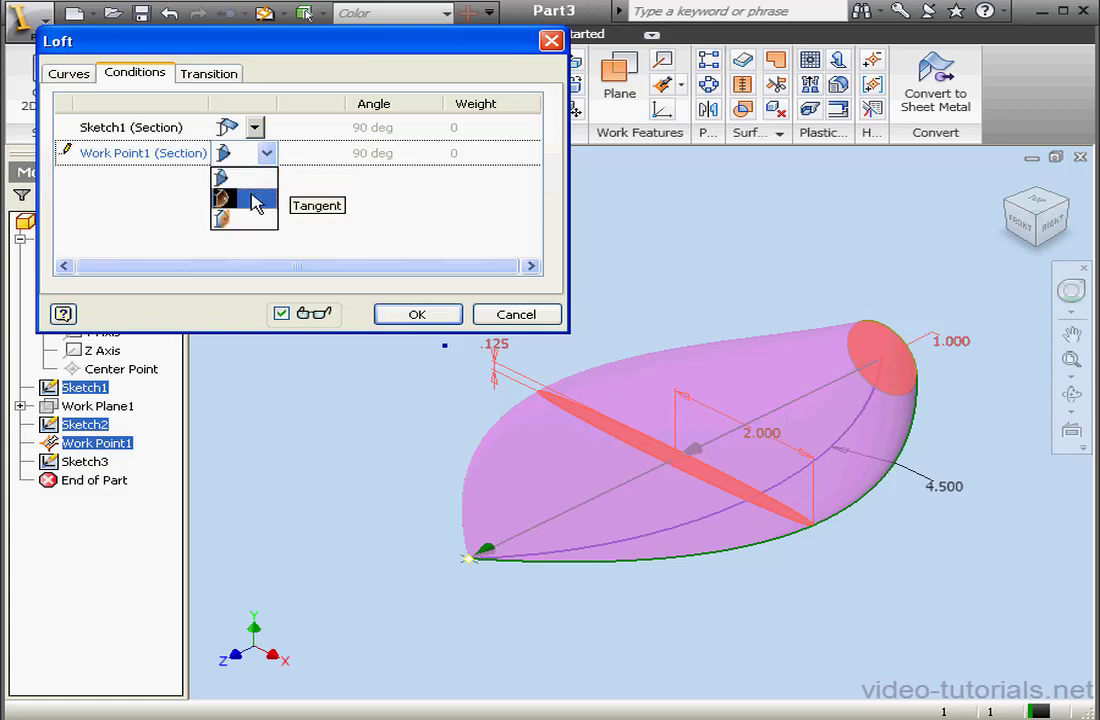
{"action": "left_click", "coordinate": [256, 201]}
{"action": "left_click", "coordinate": [464, 152]}
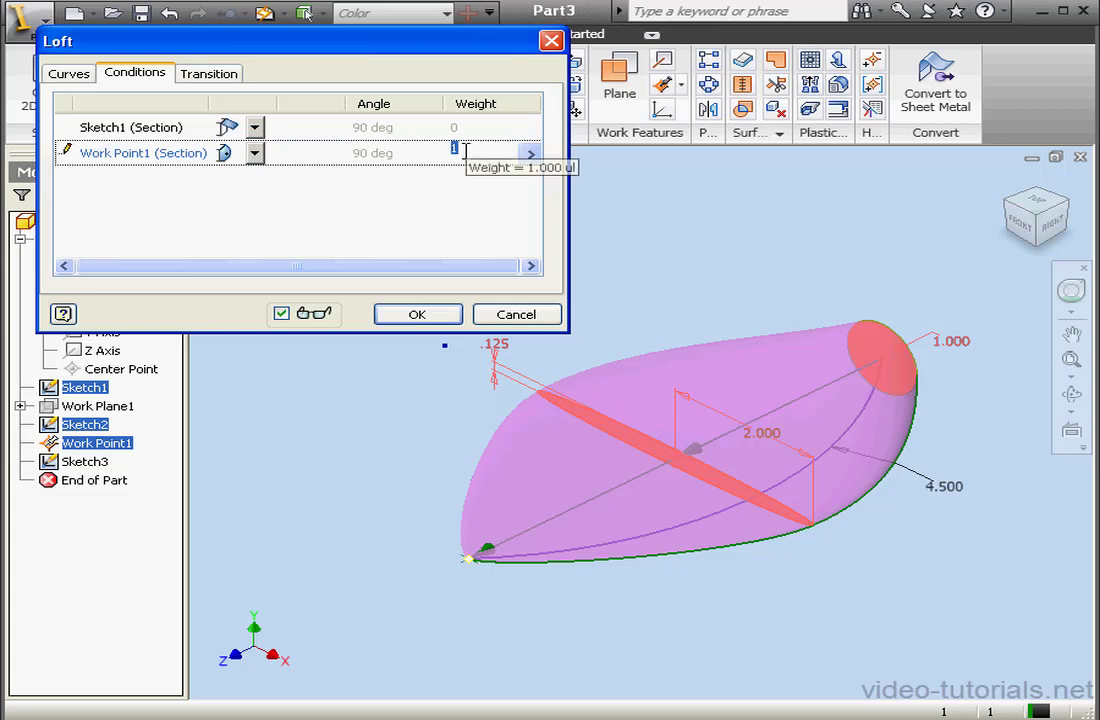
{"action": "type", "text": "4"}
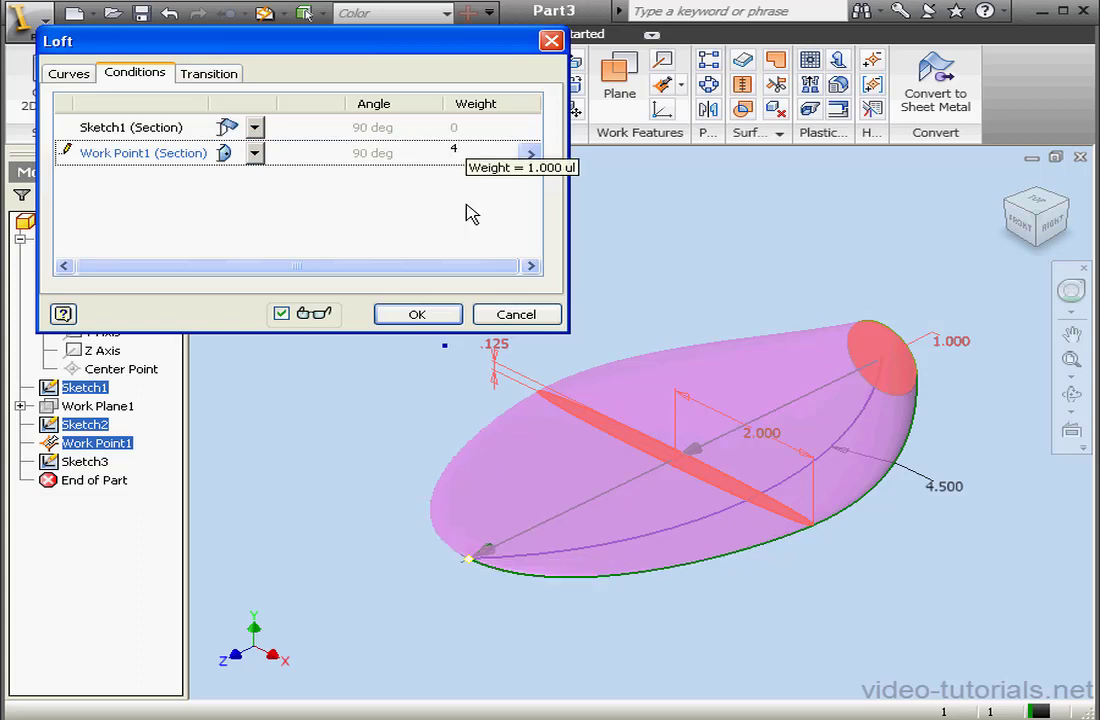
{"action": "left_click", "coordinate": [441, 316]}
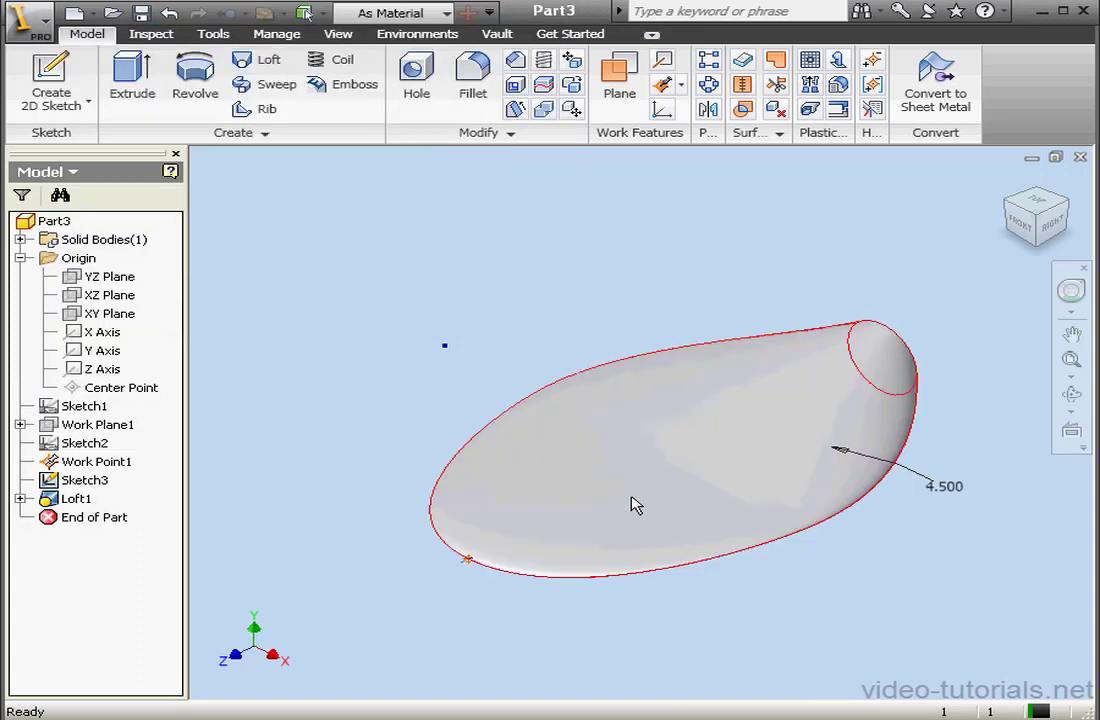
Edit Loft1 to follow the Sketch3 arc as its center line.
{"action": "double_click", "coordinate": [77, 498]}
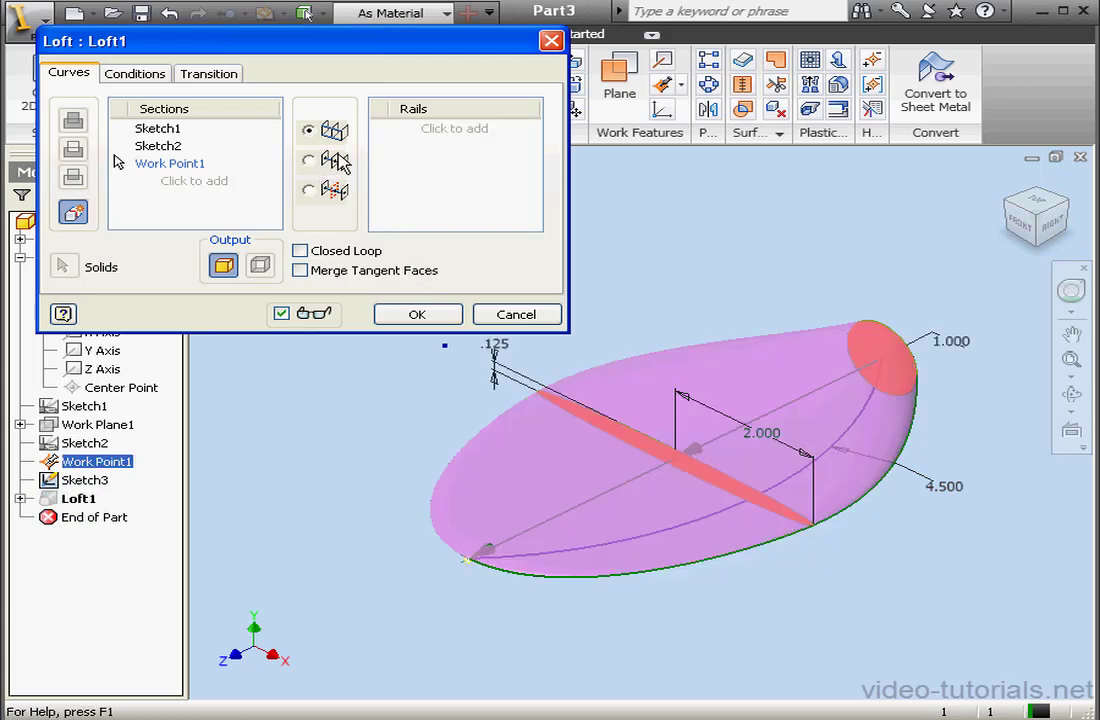
{"action": "left_click", "coordinate": [319, 163]}
{"action": "left_click", "coordinate": [472, 148]}
{"action": "left_click", "coordinate": [855, 435]}
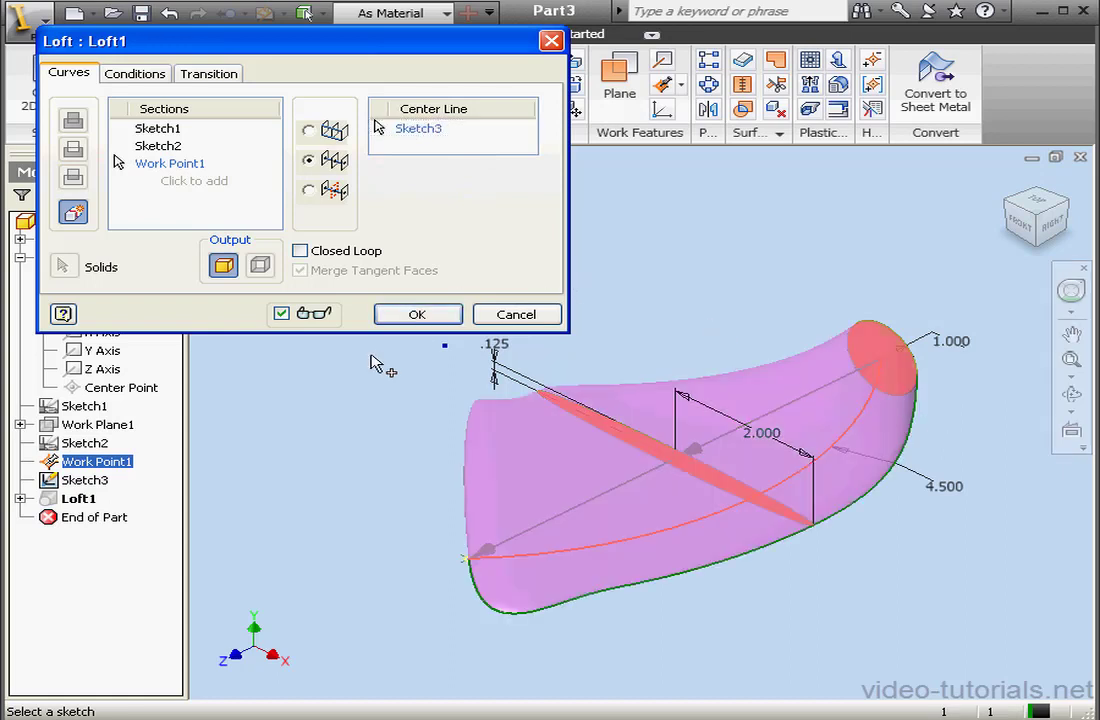
Change Work Point1's end condition to a sharp point and apply the loft.
{"action": "left_click", "coordinate": [145, 78]}
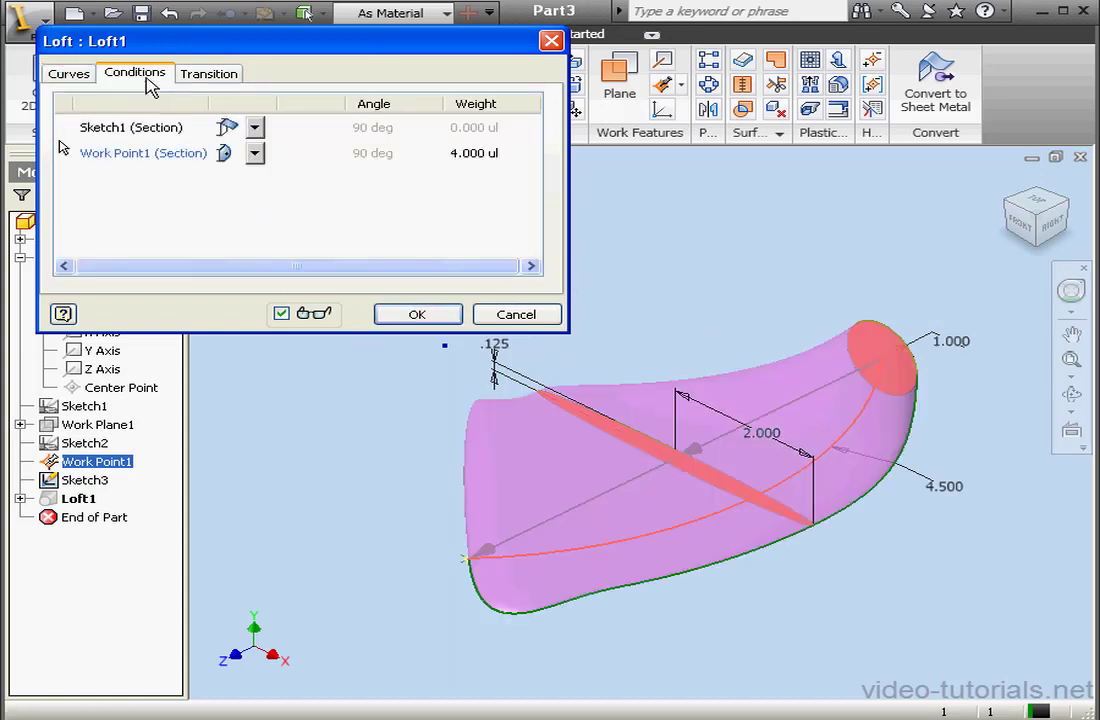
{"action": "left_click", "coordinate": [256, 153]}
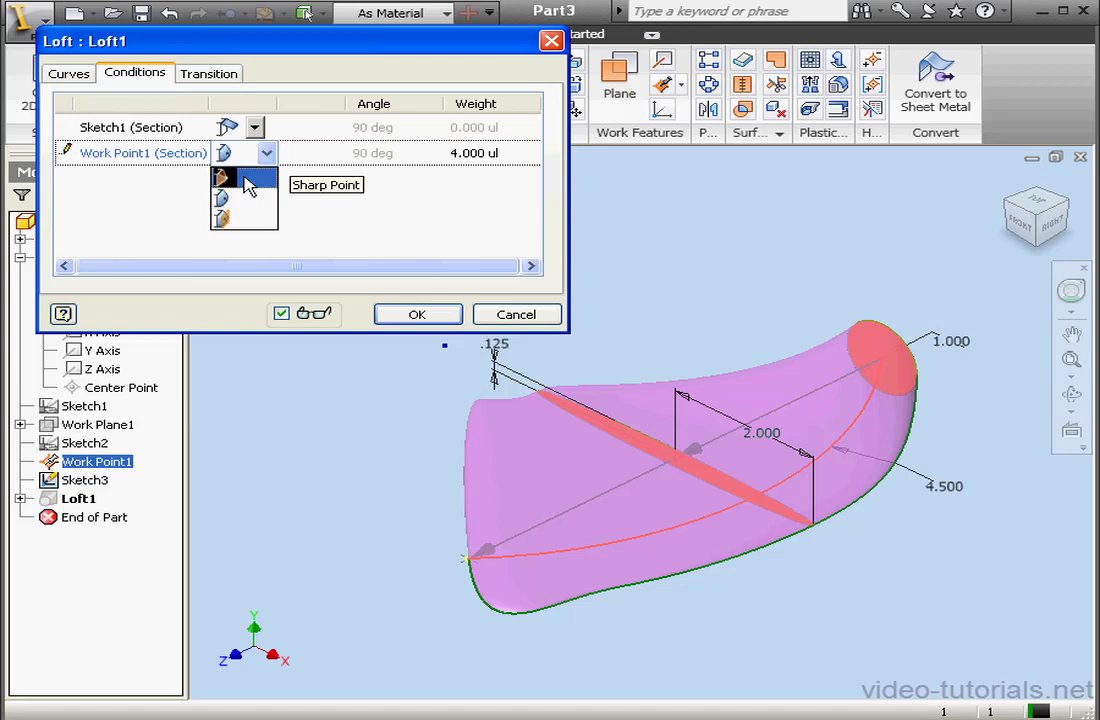
{"action": "left_click", "coordinate": [248, 186]}
{"action": "left_click", "coordinate": [452, 314]}
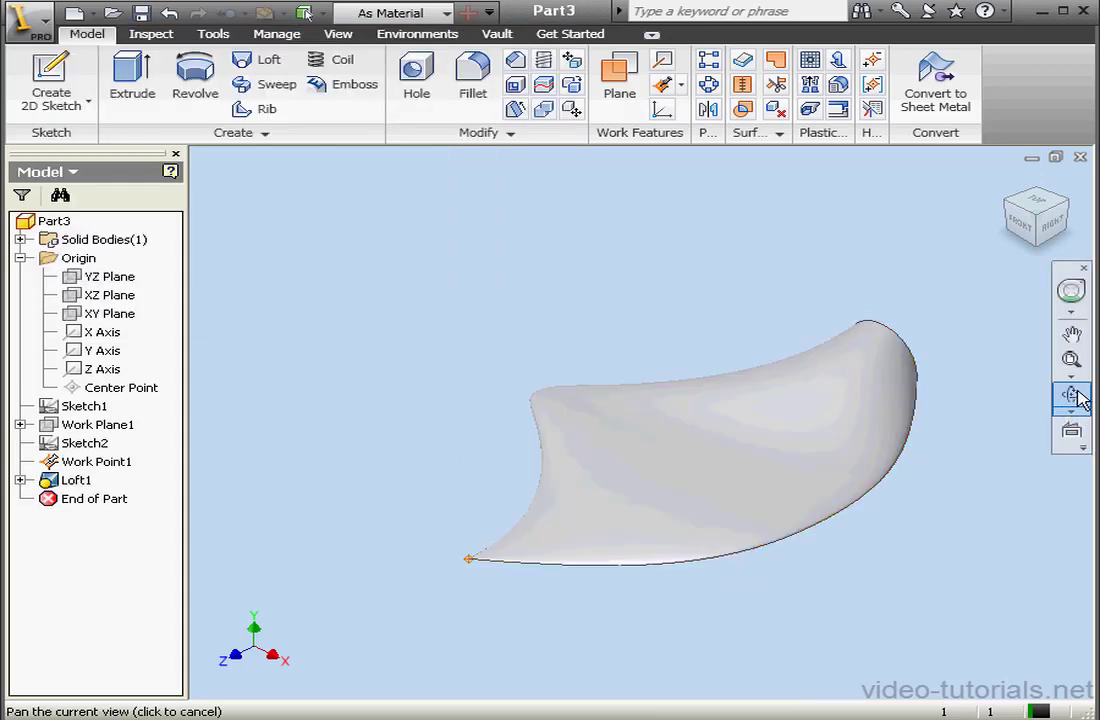
Orbit the lofted solid to view its curved shape from another angle.
{"action": "left_click", "coordinate": [1078, 396]}
{"action": "left_click_drag", "start_coordinate": [754, 393], "coordinate": [704, 441]}
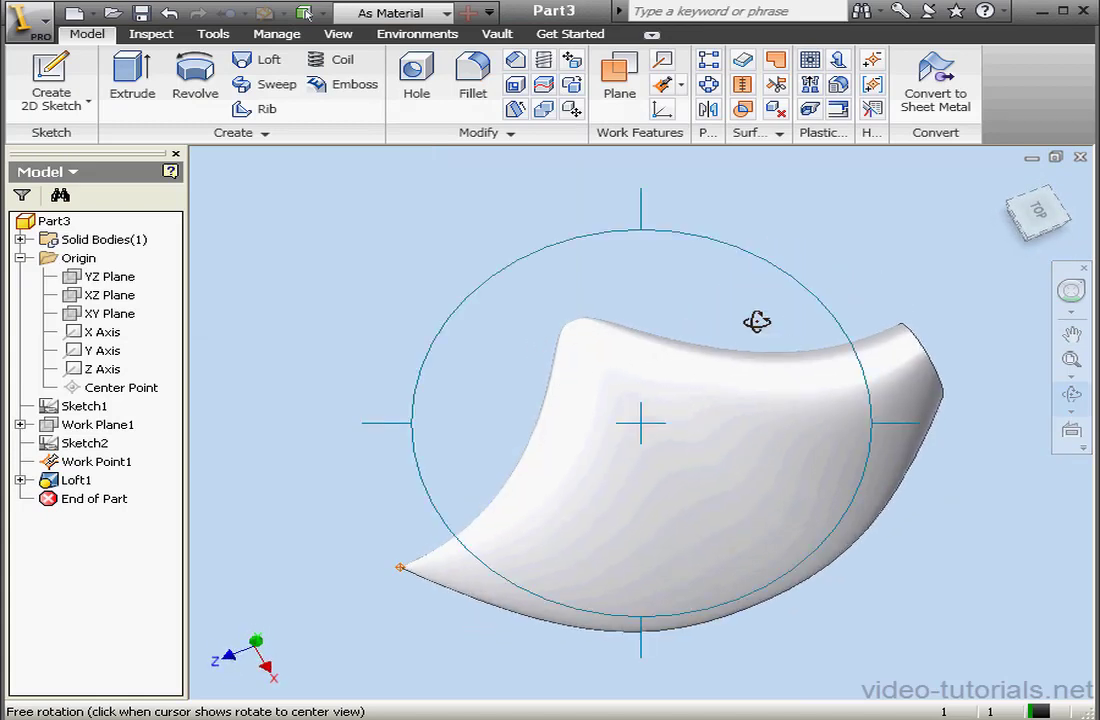
{"action": "left_click", "coordinate": [1071, 398]}
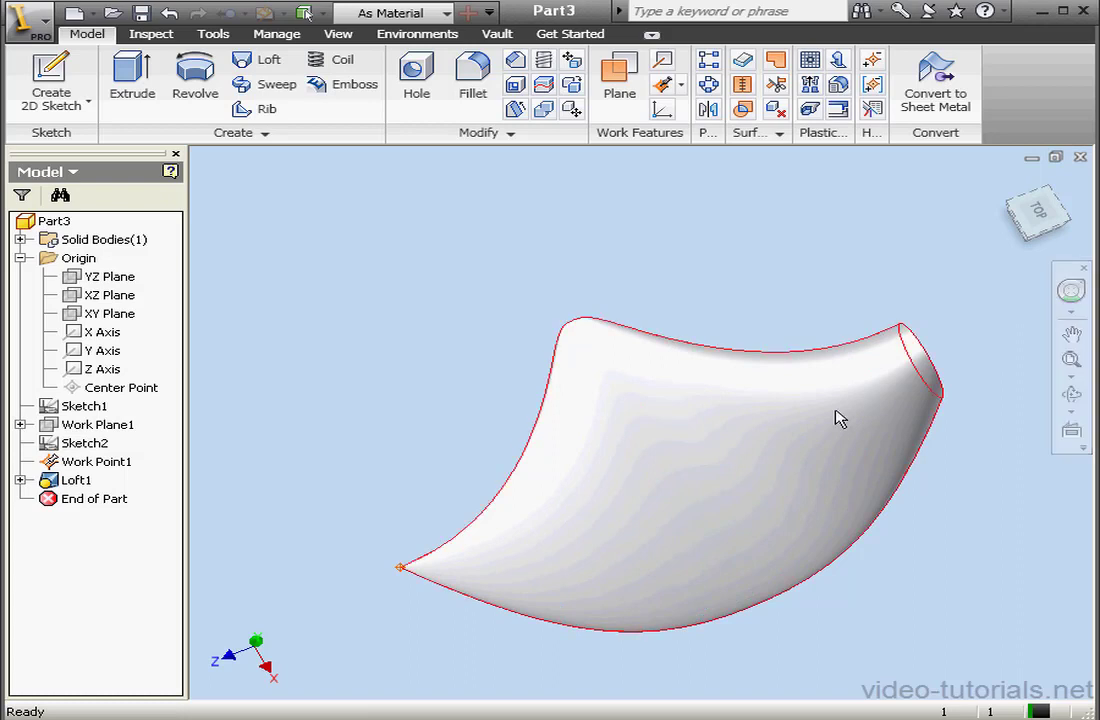
{"action": "left_click", "coordinate": [76, 481]}
Set Loft1's Sketch1 end condition to Direction Condition with weight 10.
{"action": "double_click", "coordinate": [76, 484]}
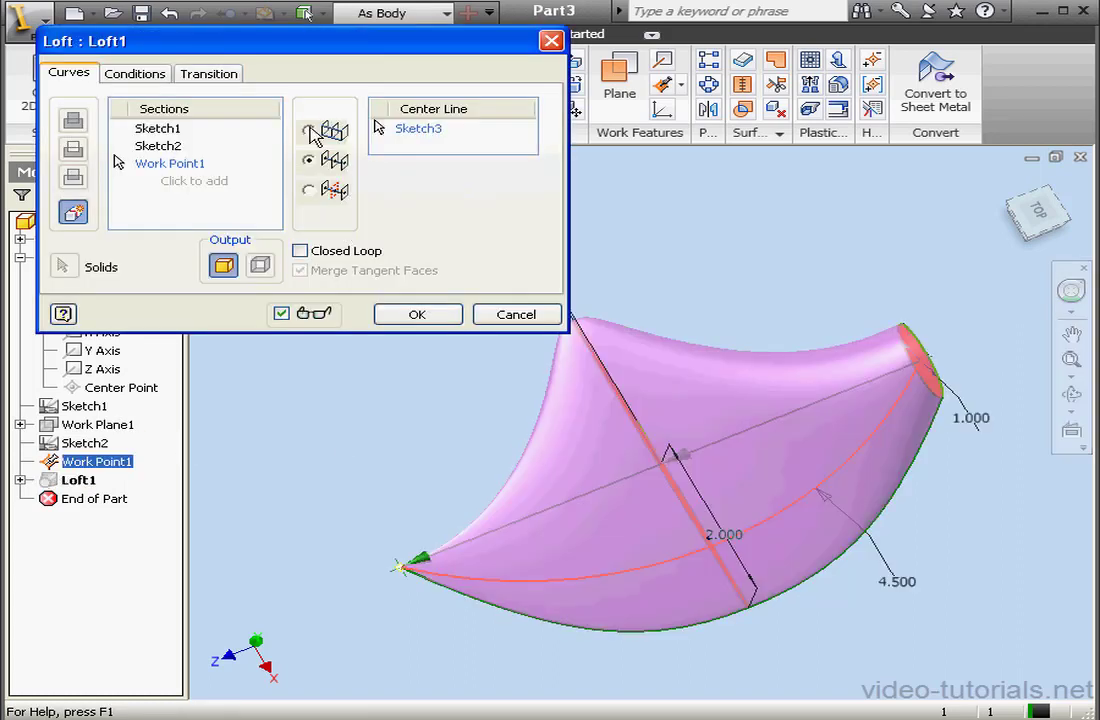
{"action": "left_click", "coordinate": [132, 73]}
{"action": "left_click", "coordinate": [257, 129]}
{"action": "left_click", "coordinate": [240, 176]}
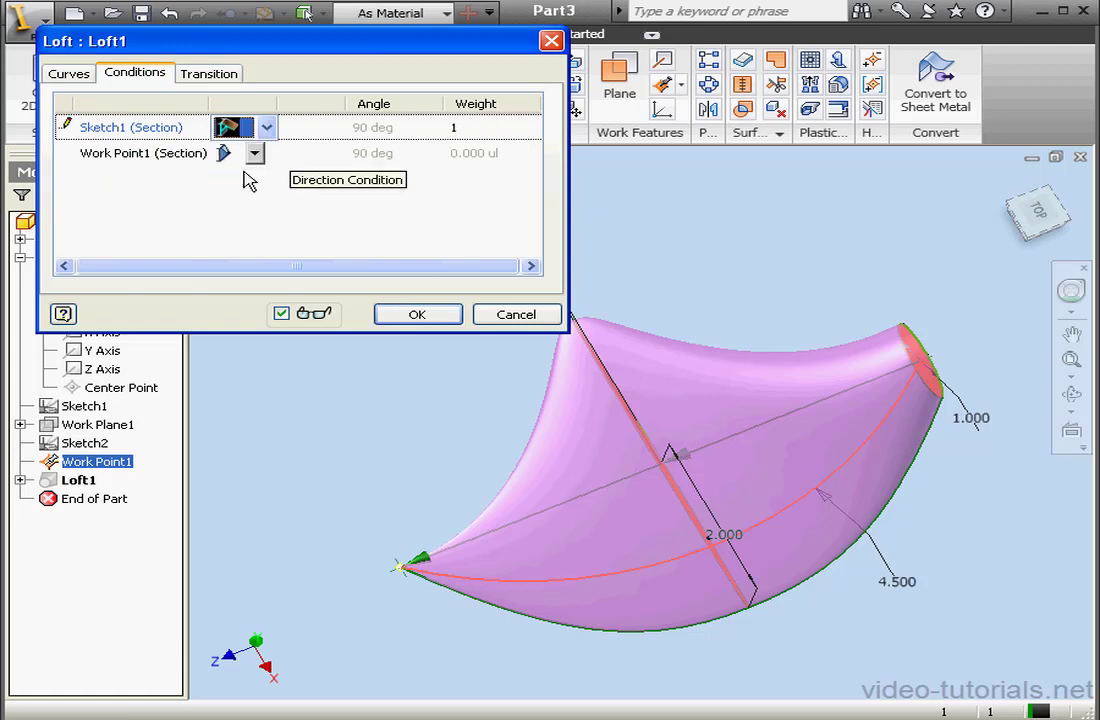
{"action": "left_click", "coordinate": [480, 127]}
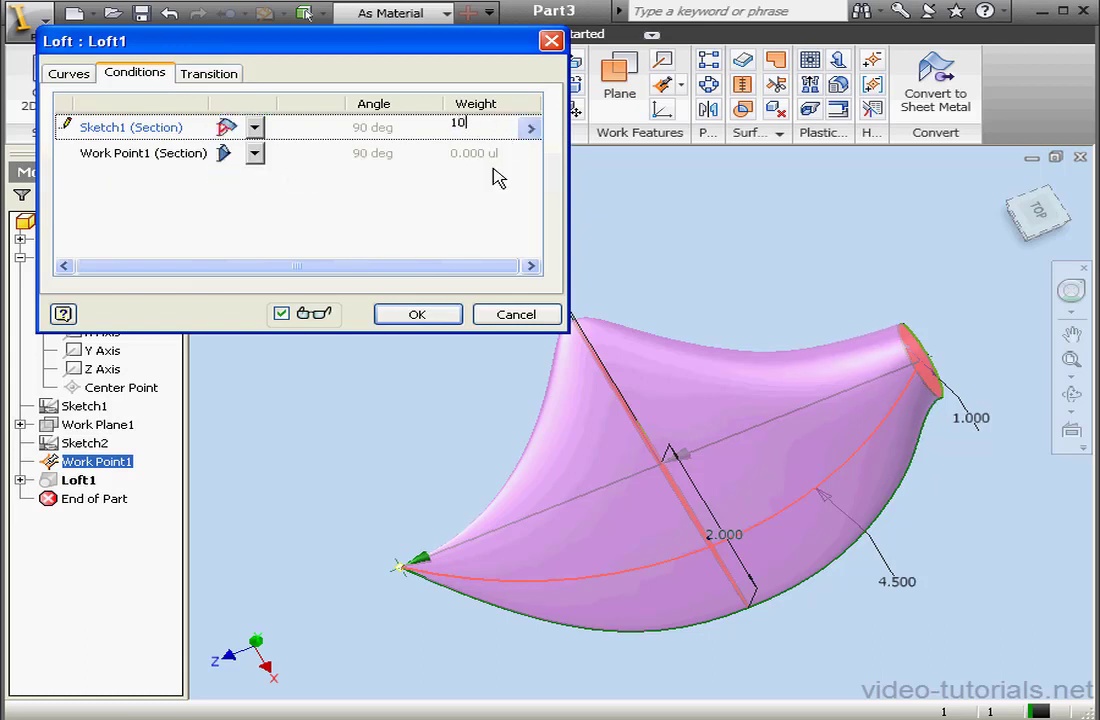
{"action": "left_click", "coordinate": [428, 314]}
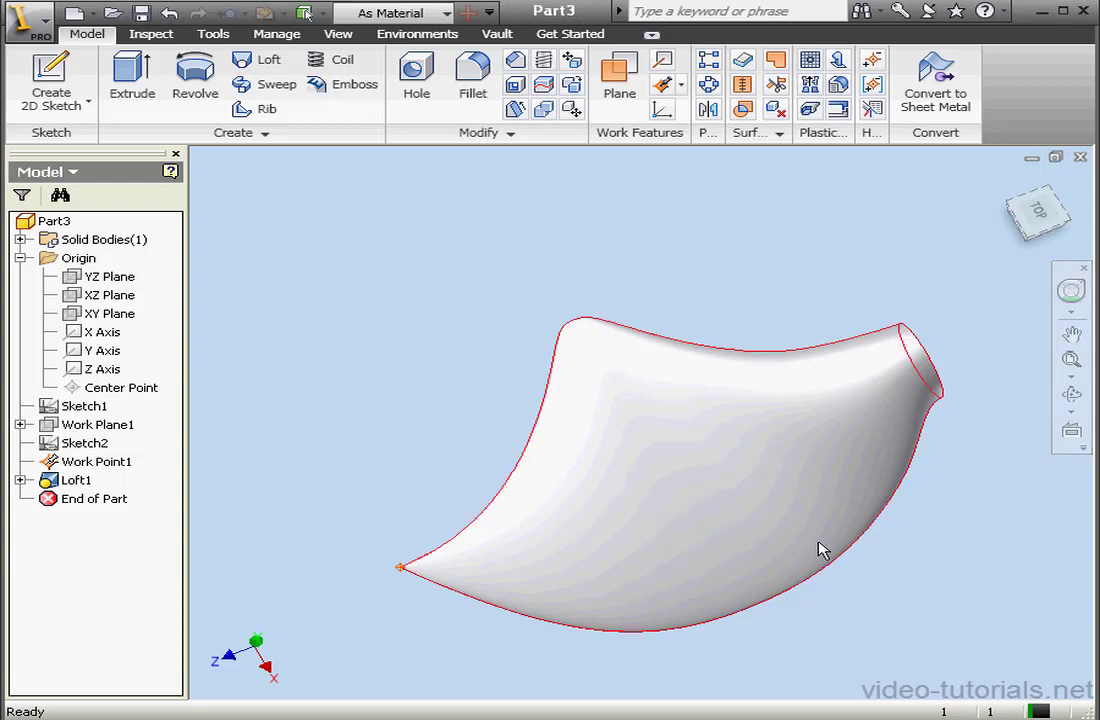
Delete Sketch1 through Loft1 along with the consumed sketches.
{"action": "left_click", "coordinate": [68, 481]}
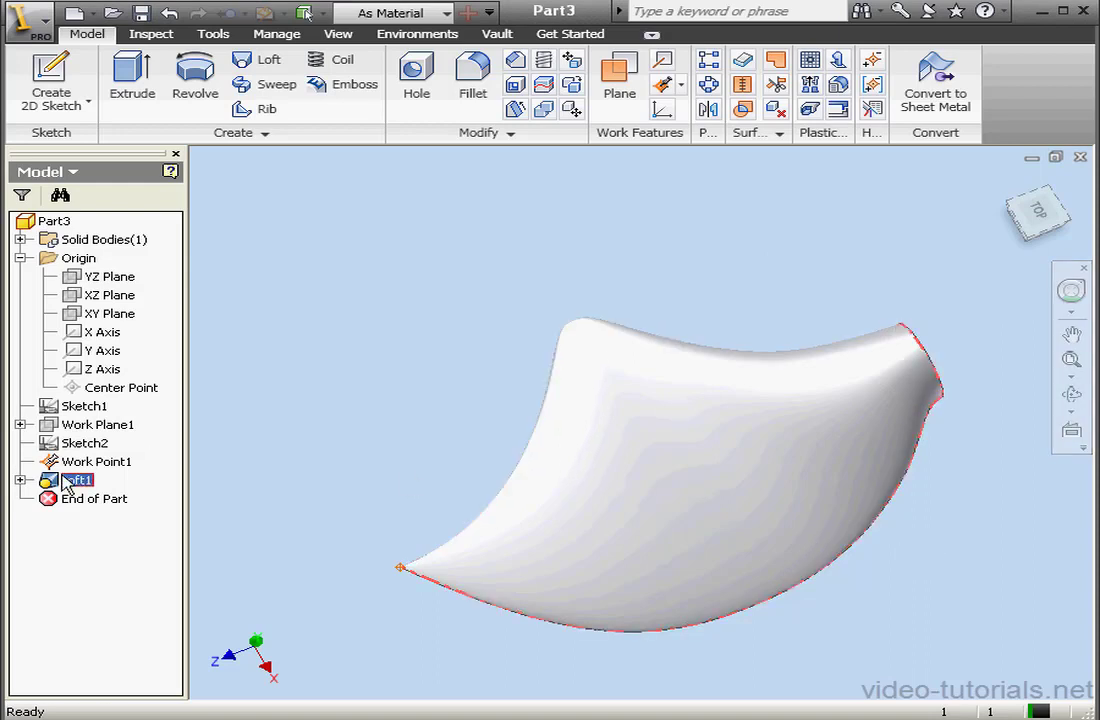
{"action": "left_click", "coordinate": [85, 408], "text": "shift"}
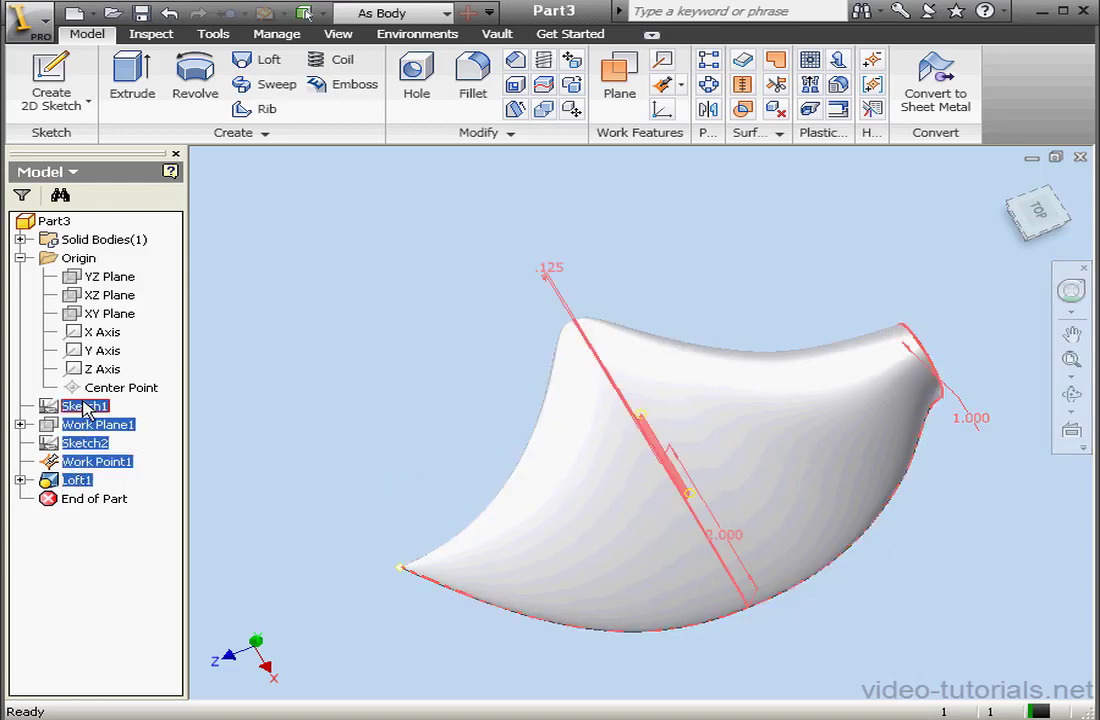
{"action": "right_click", "coordinate": [85, 408]}
{"action": "left_click", "coordinate": [177, 468]}
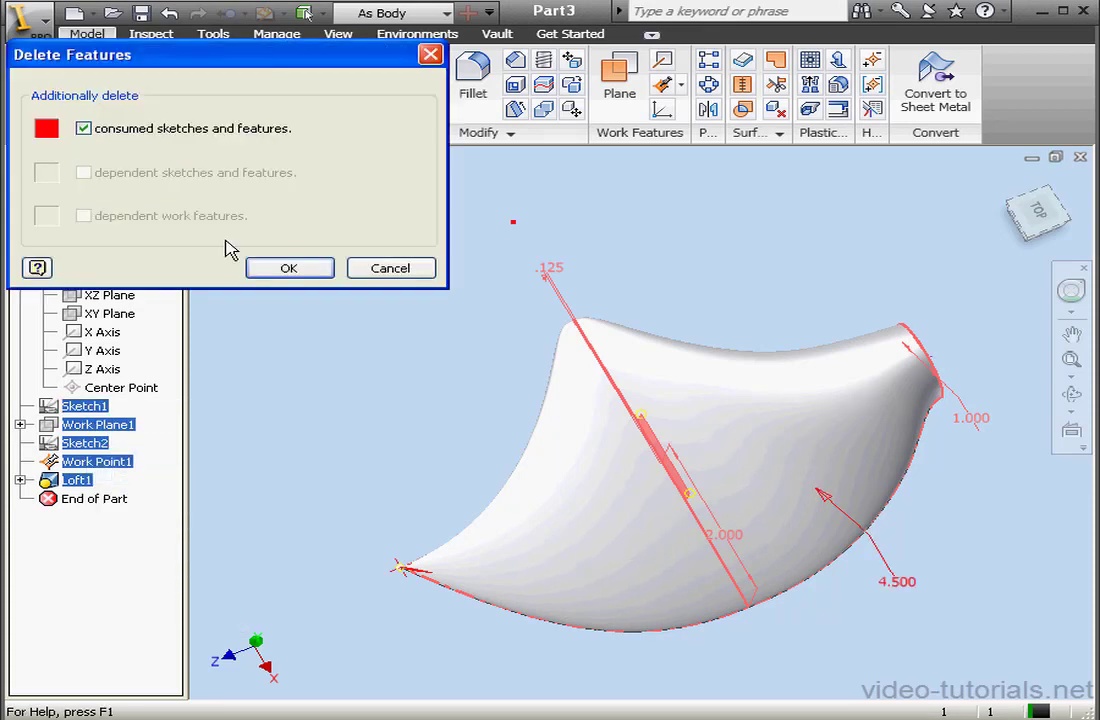
{"action": "left_click", "coordinate": [287, 268]}
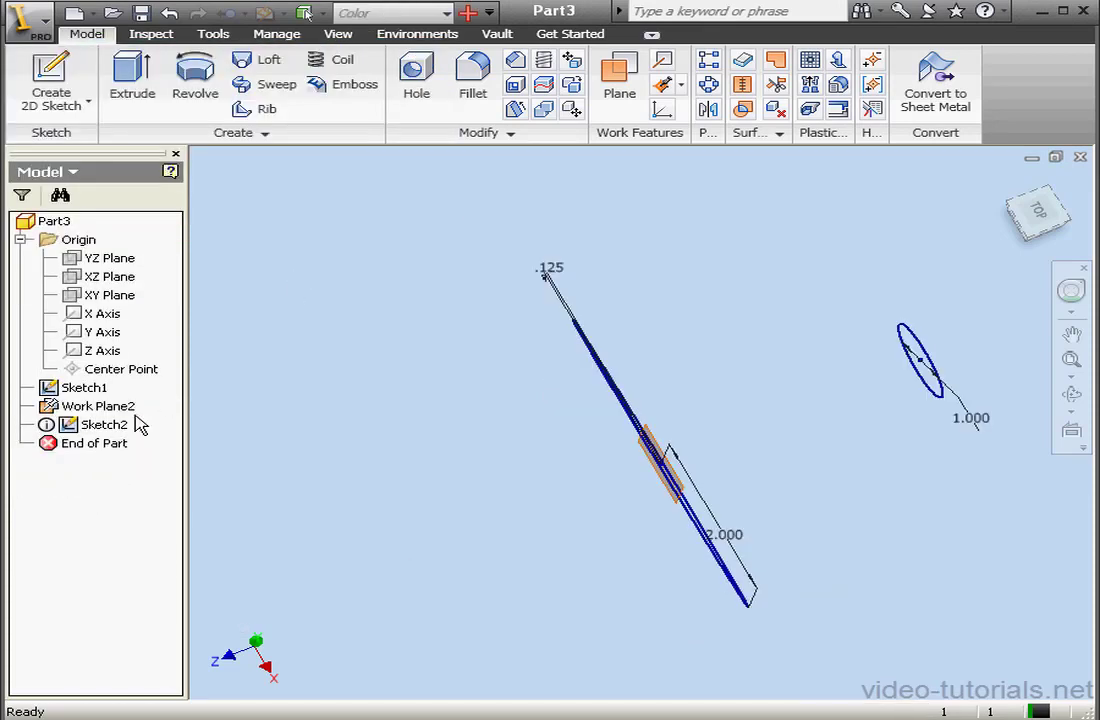
Delete the remaining sketches and work plane.
{"action": "left_click", "coordinate": [110, 424]}
{"action": "left_click", "coordinate": [92, 390], "text": "shift"}
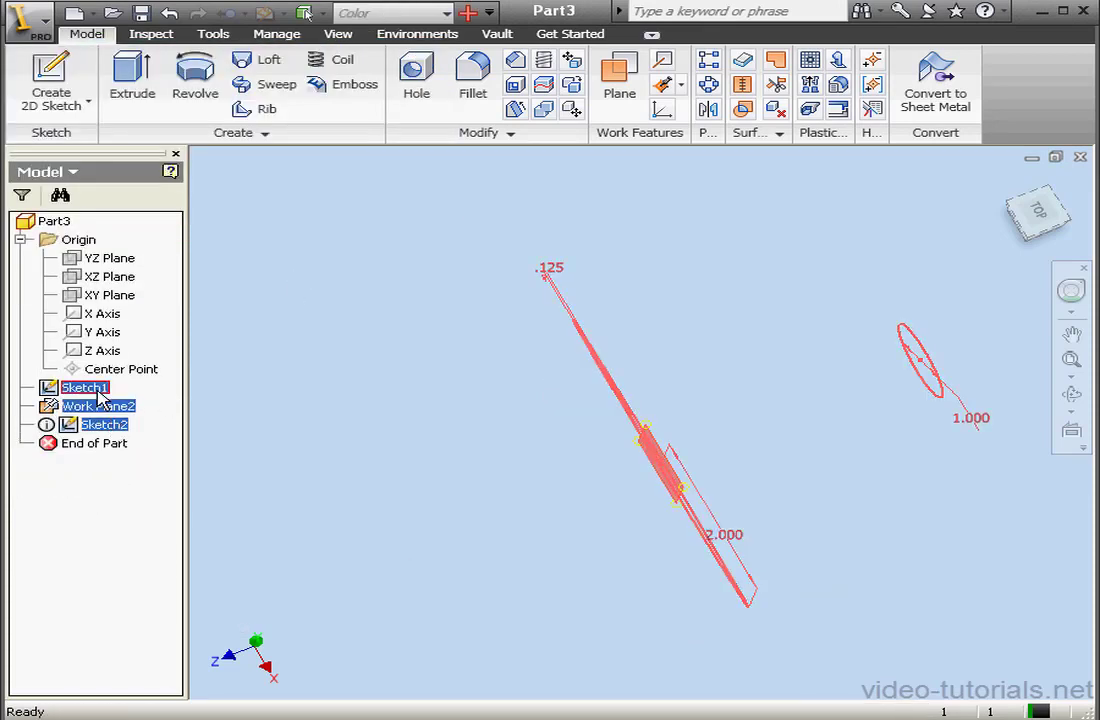
{"action": "right_click", "coordinate": [103, 392]}
{"action": "left_click", "coordinate": [142, 462]}
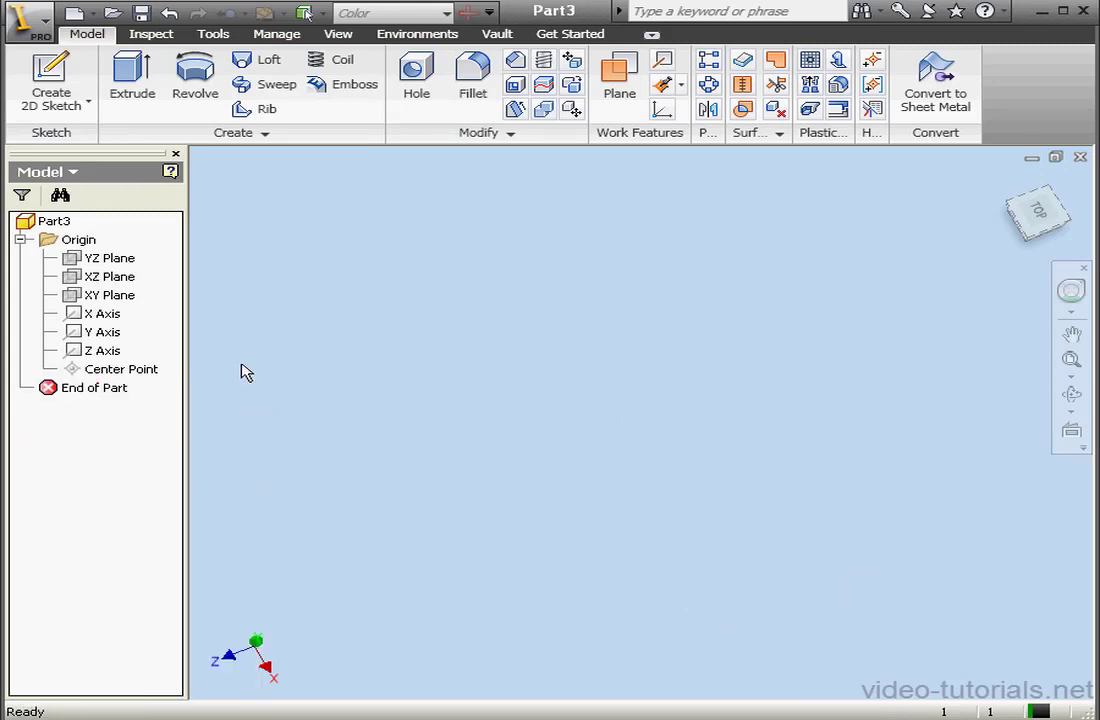
{"action": "left_click", "coordinate": [52, 88]}
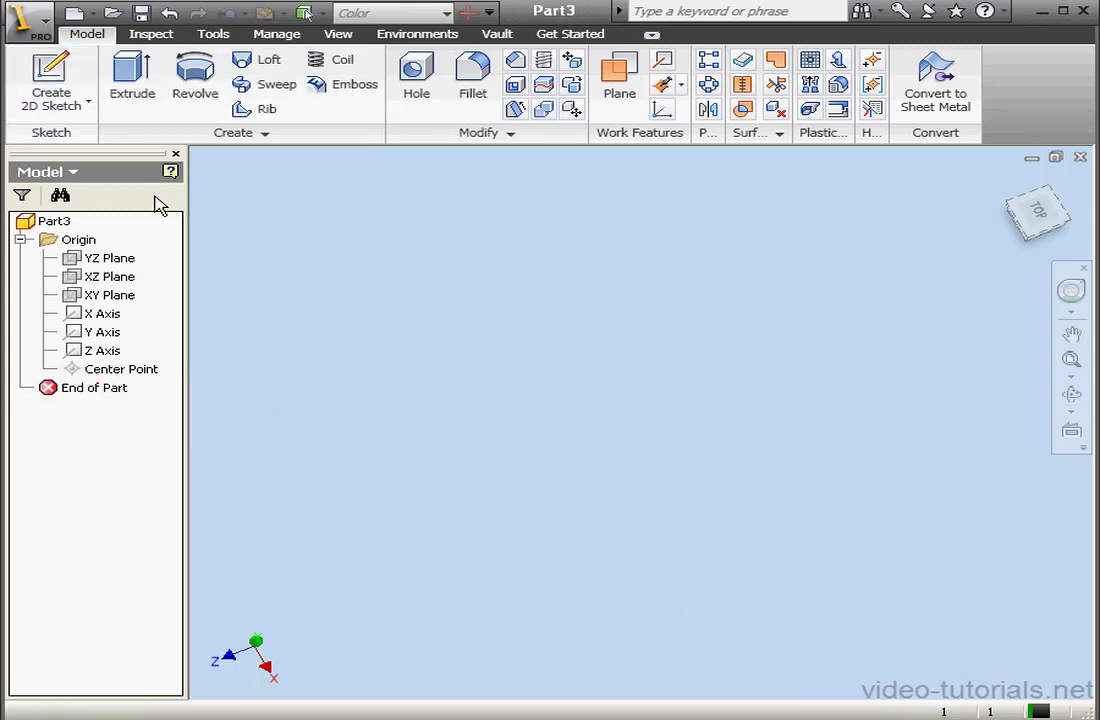
Start a sketch on the XY Plane and draw a circle.
{"action": "left_click", "coordinate": [112, 295]}
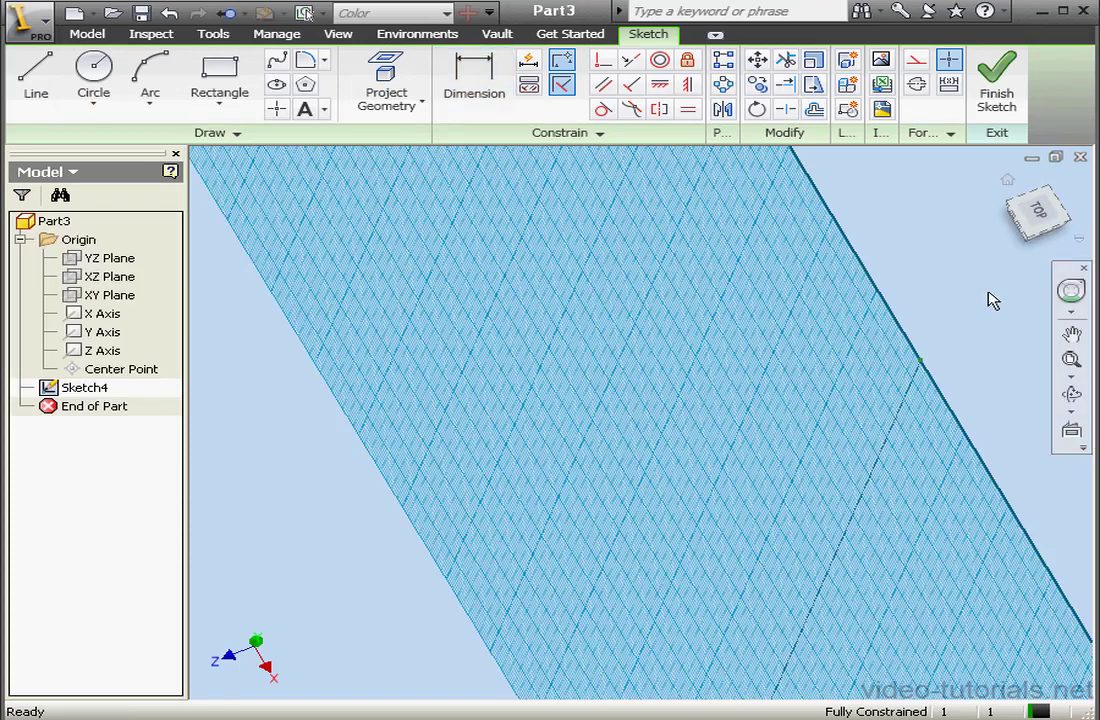
{"action": "left_click", "coordinate": [1006, 181]}
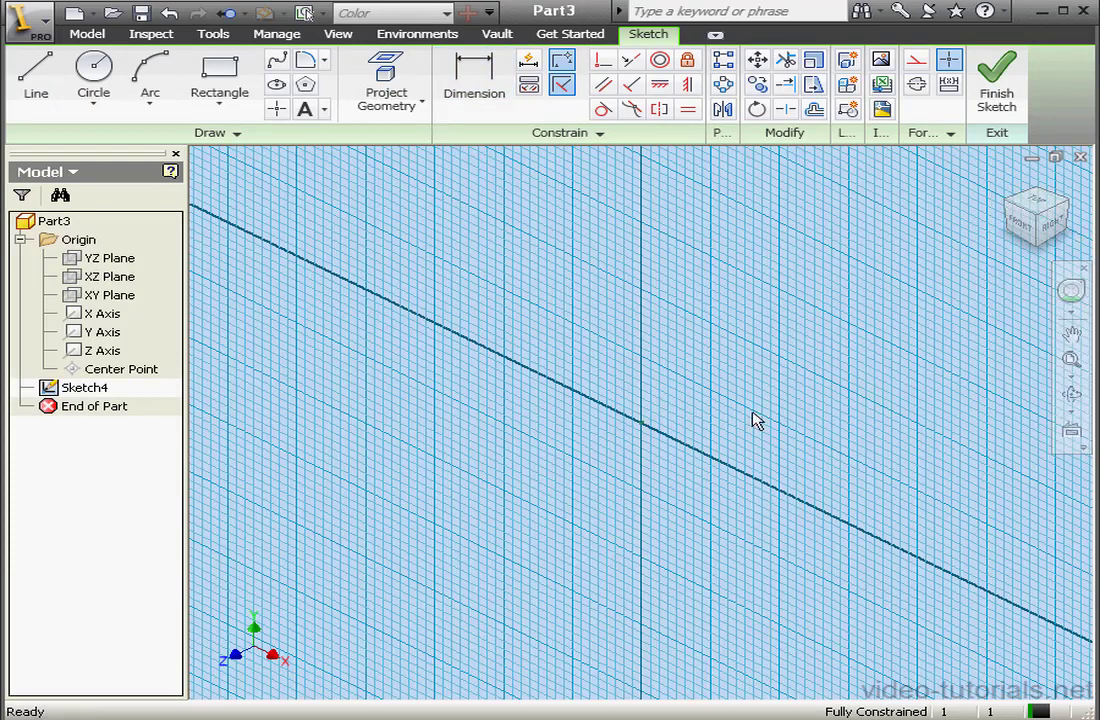
{"action": "left_click", "coordinate": [97, 78]}
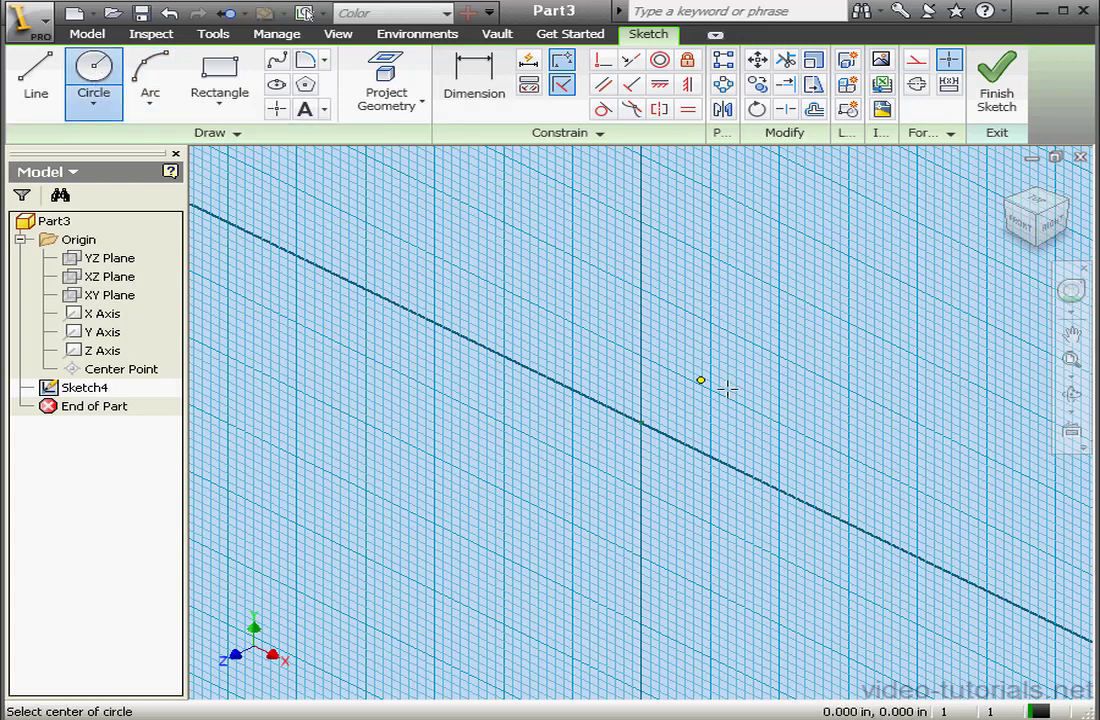
{"action": "left_click", "coordinate": [811, 419]}
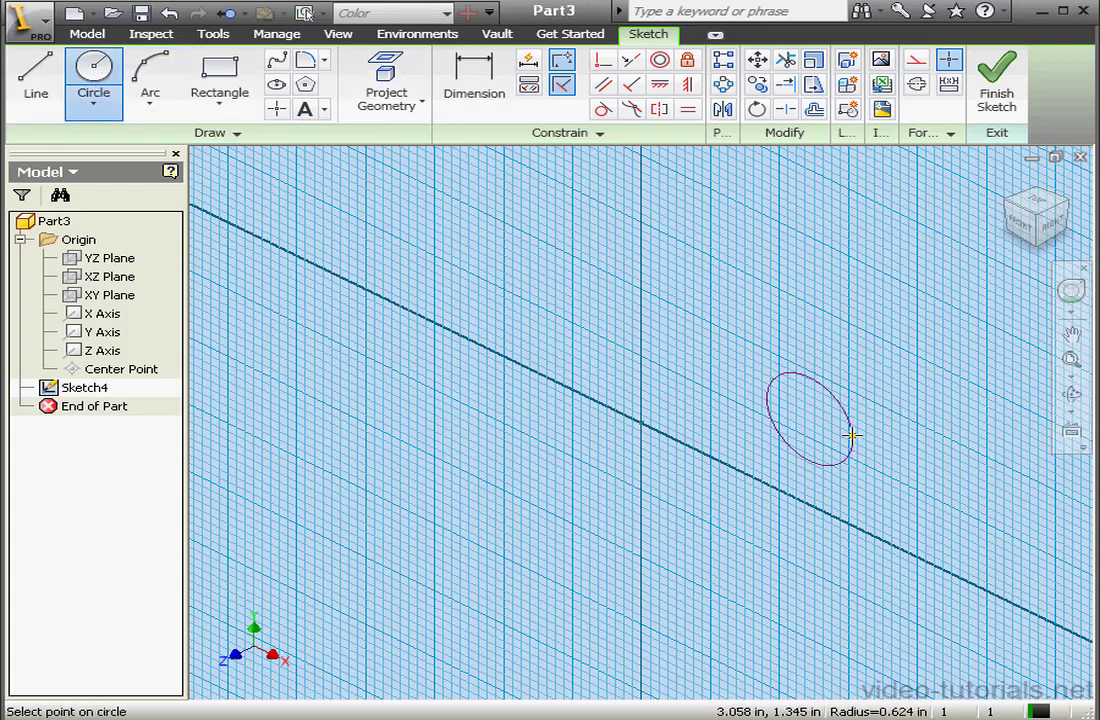
{"action": "left_click", "coordinate": [851, 437]}
{"action": "right_click", "coordinate": [726, 270]}
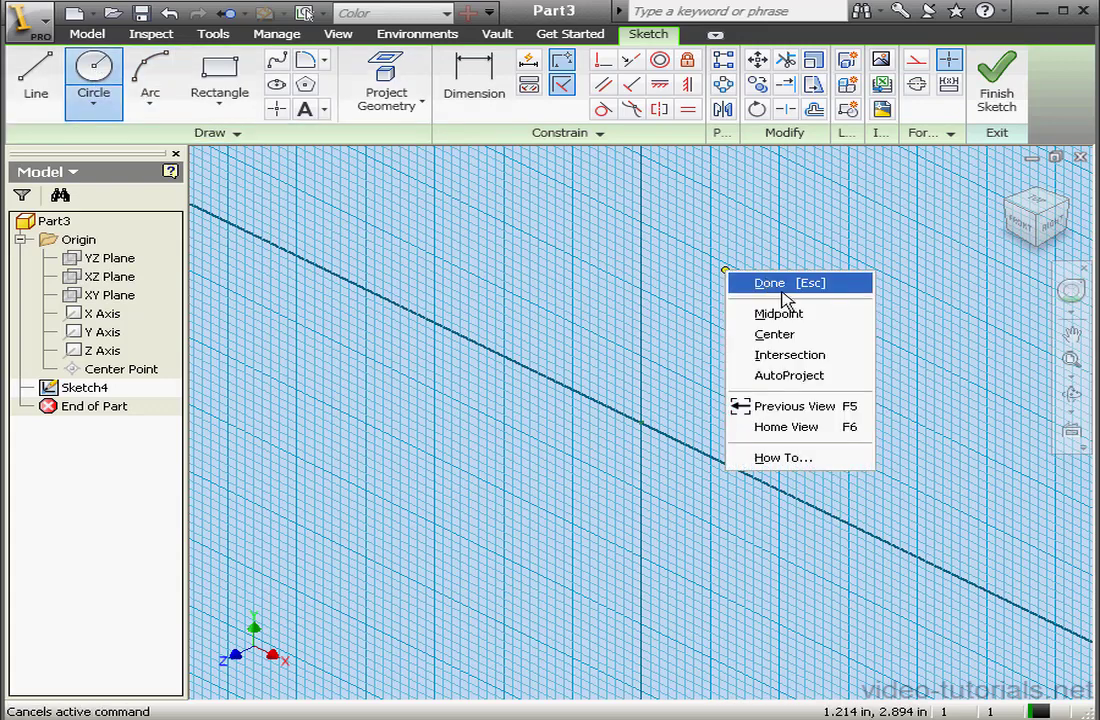
{"action": "left_click", "coordinate": [781, 291]}
Dimension the circle to a 1.500 diameter.
{"action": "left_click", "coordinate": [478, 80]}
{"action": "left_click", "coordinate": [834, 394]}
{"action": "left_click", "coordinate": [878, 330]}
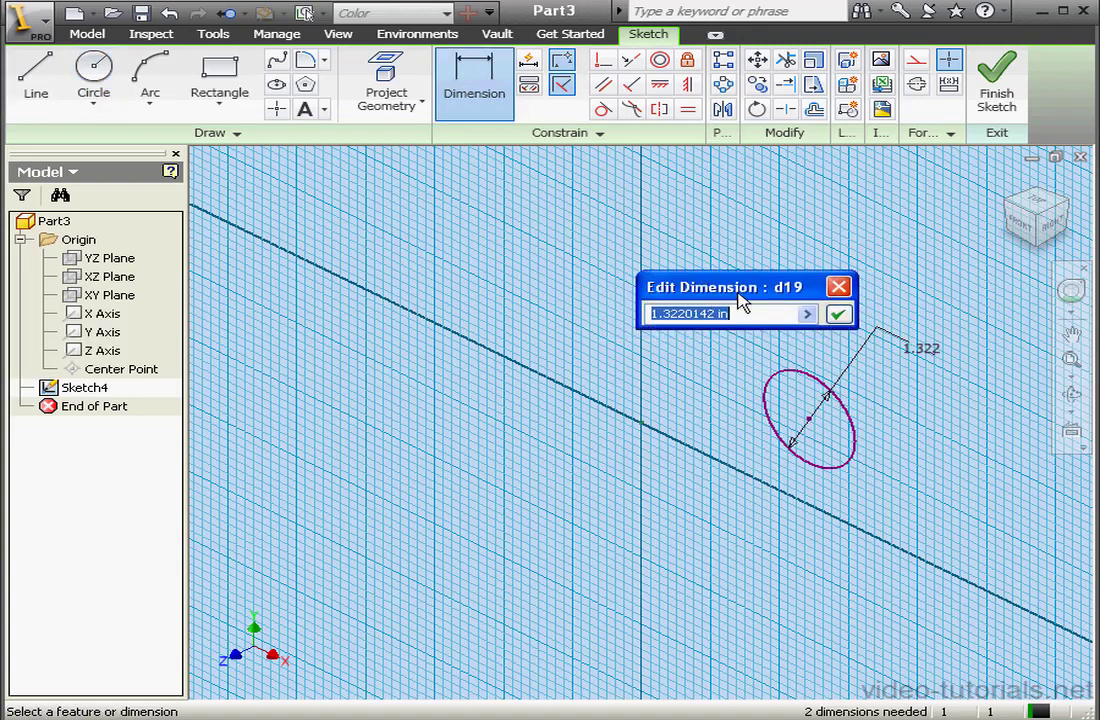
{"action": "left_click_drag", "start_coordinate": [734, 309], "coordinate": [670, 310]}
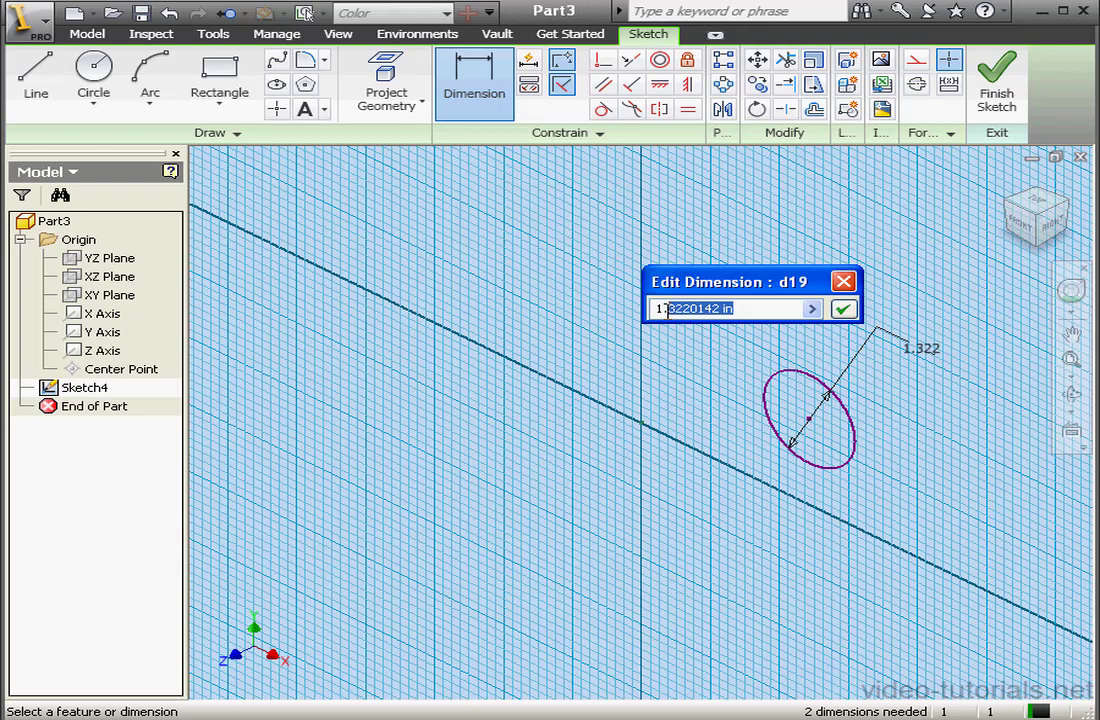
{"action": "type", "text": "5"}
{"action": "left_click", "coordinate": [843, 310]}
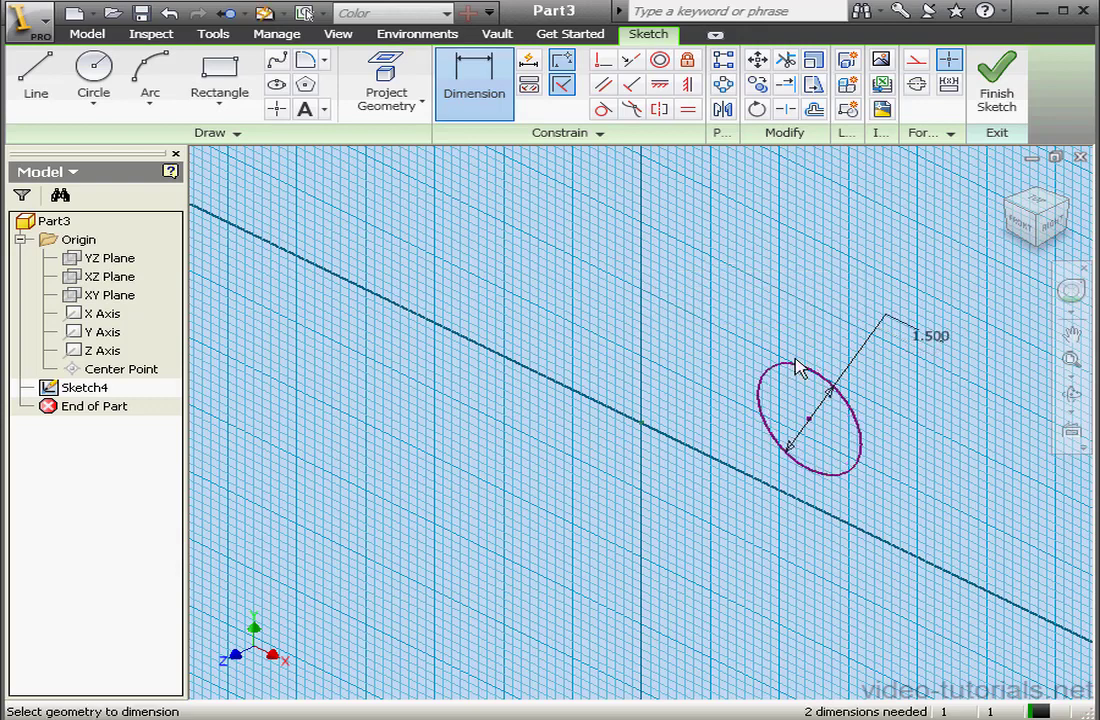
{"action": "right_click", "coordinate": [659, 217]}
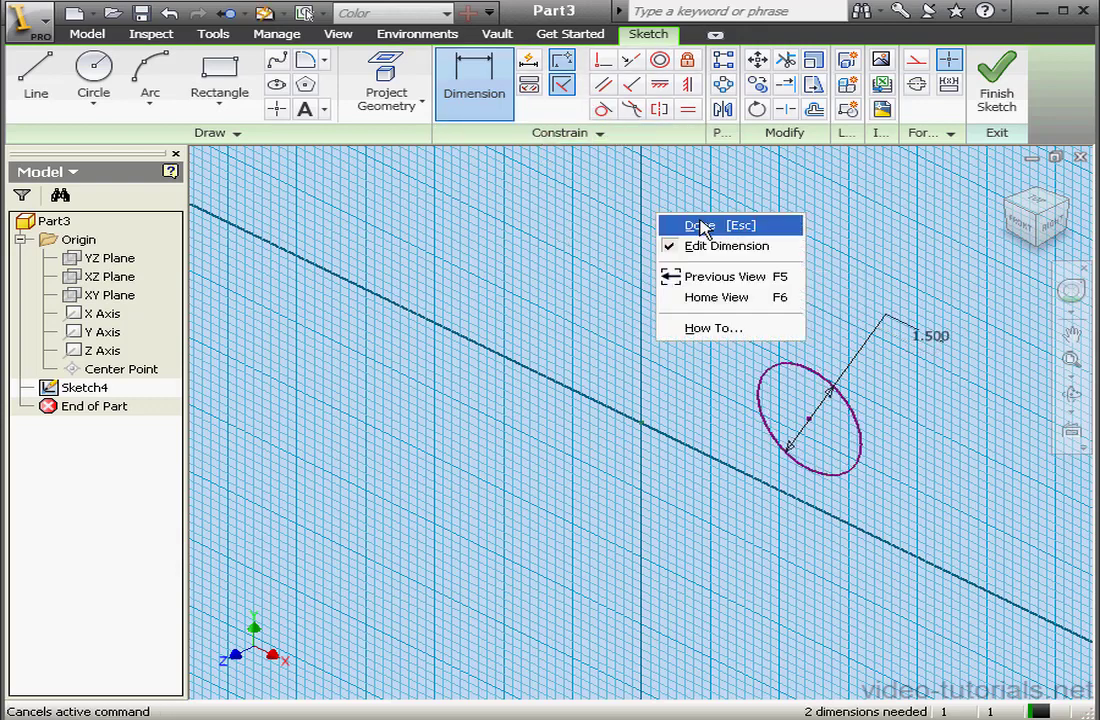
{"action": "left_click", "coordinate": [704, 228]}
Constrain the circle's centre onto the axis line and finish the sketch.
{"action": "left_click", "coordinate": [659, 84]}
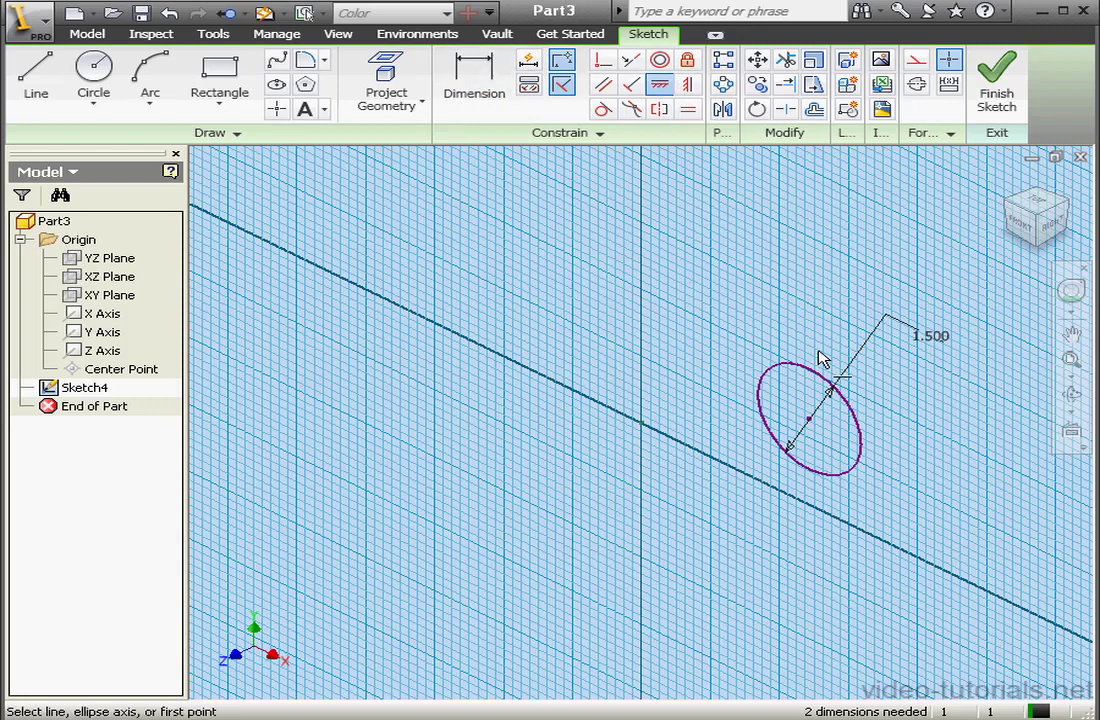
{"action": "left_click", "coordinate": [808, 418]}
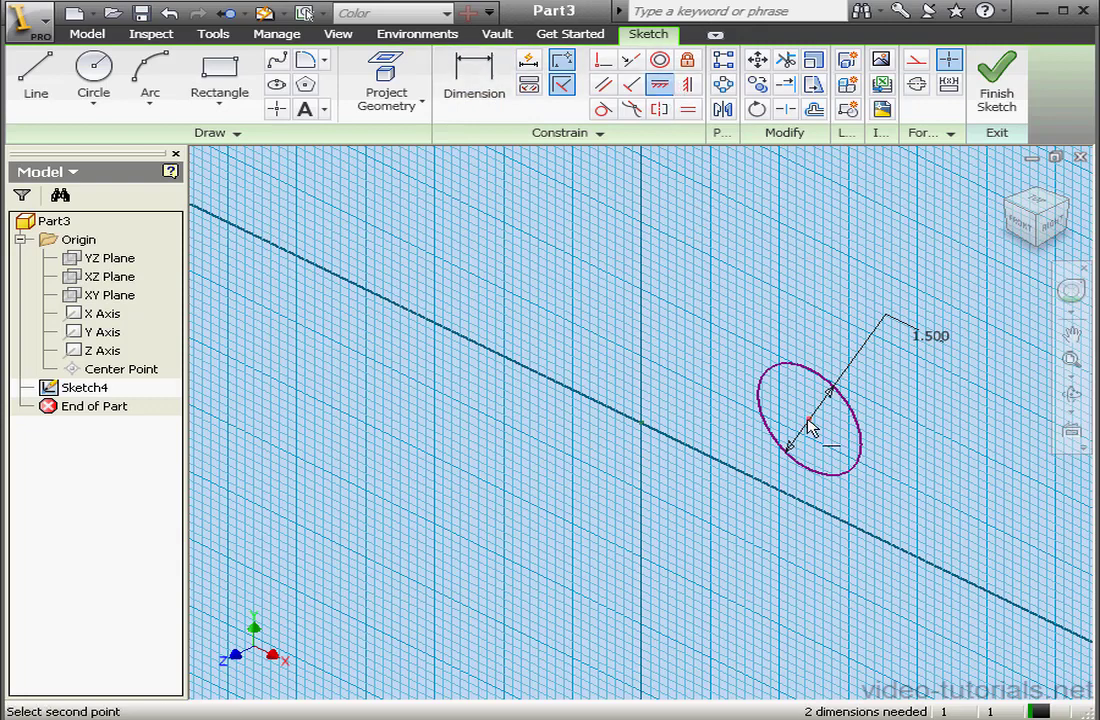
{"action": "left_click", "coordinate": [642, 428]}
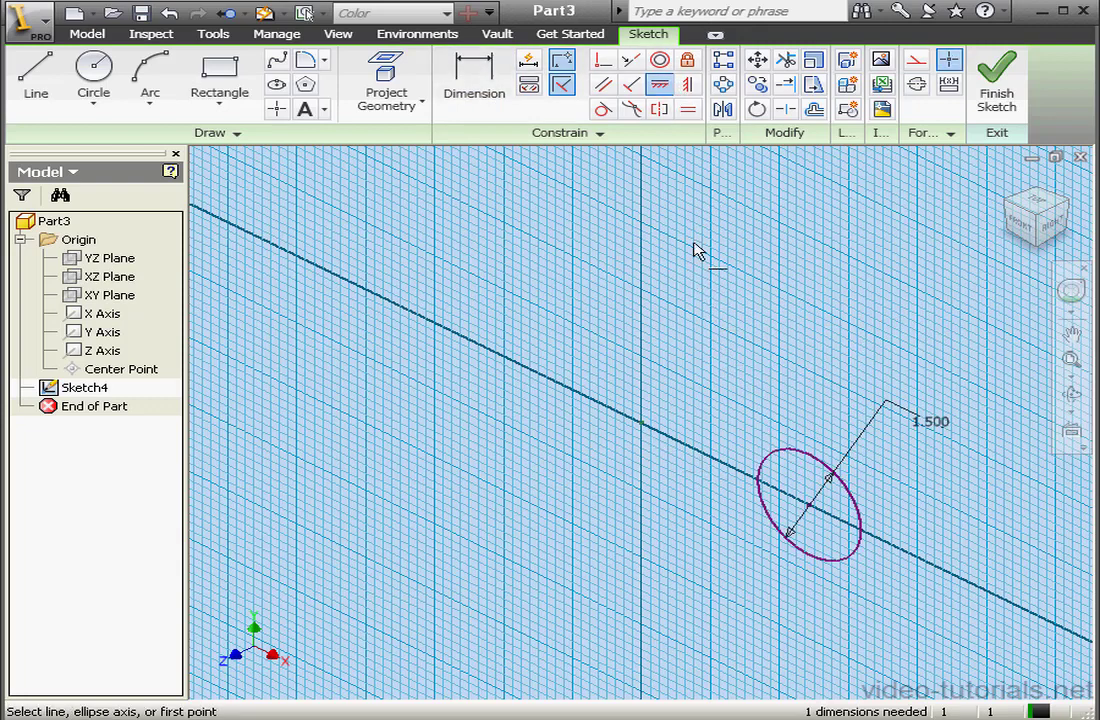
{"action": "left_click", "coordinate": [996, 80]}
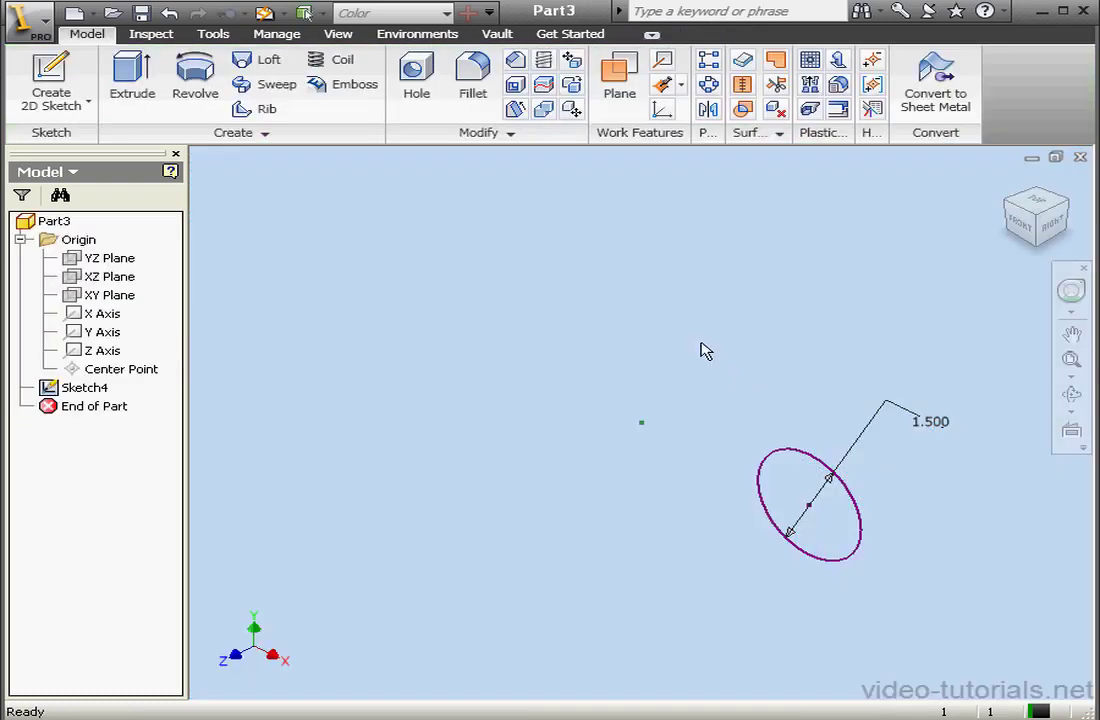
Start a new sketch on the XY Plane and draw the small second circle.
{"action": "left_click", "coordinate": [76, 94]}
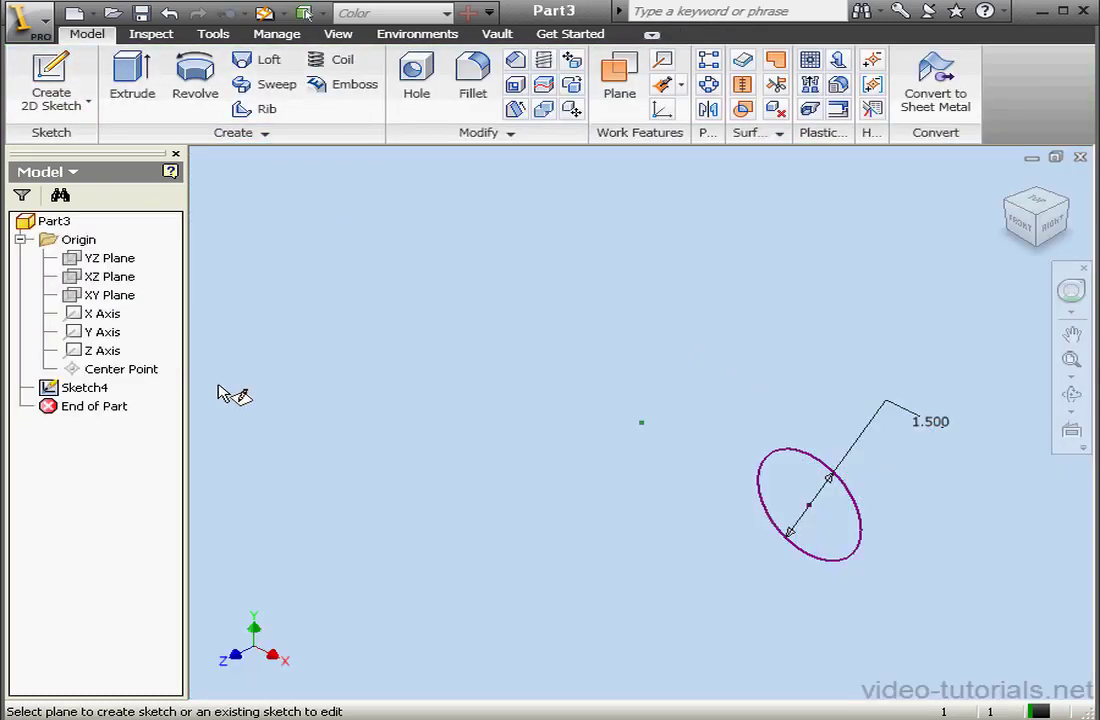
{"action": "left_click", "coordinate": [105, 295]}
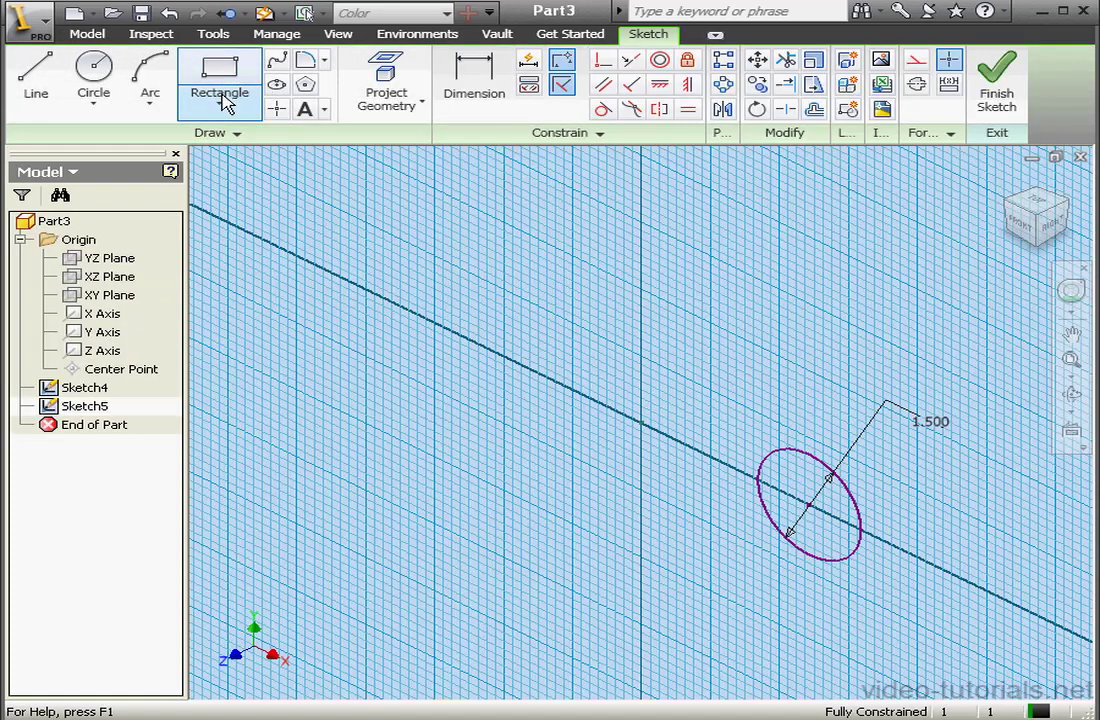
{"action": "left_click", "coordinate": [94, 70]}
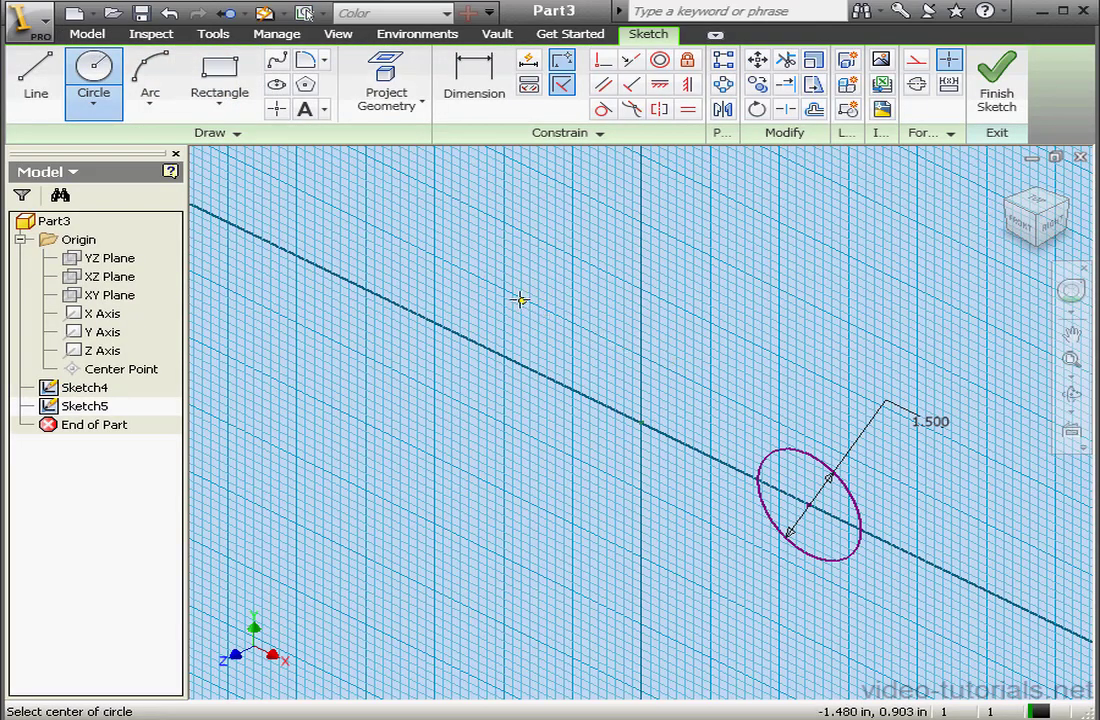
{"action": "left_click", "coordinate": [488, 281]}
{"action": "left_click", "coordinate": [531, 316]}
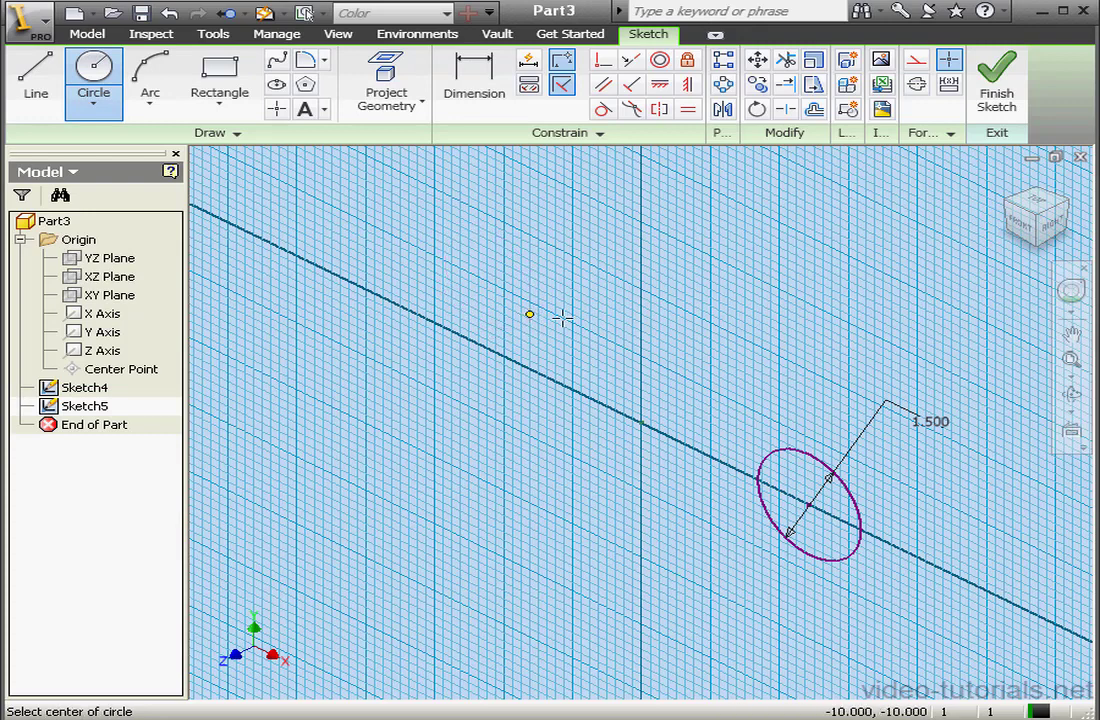
{"action": "right_click", "coordinate": [587, 225]}
{"action": "left_click", "coordinate": [660, 242]}
Dimension the small circle's diameter to 1.000.
{"action": "left_click", "coordinate": [474, 78]}
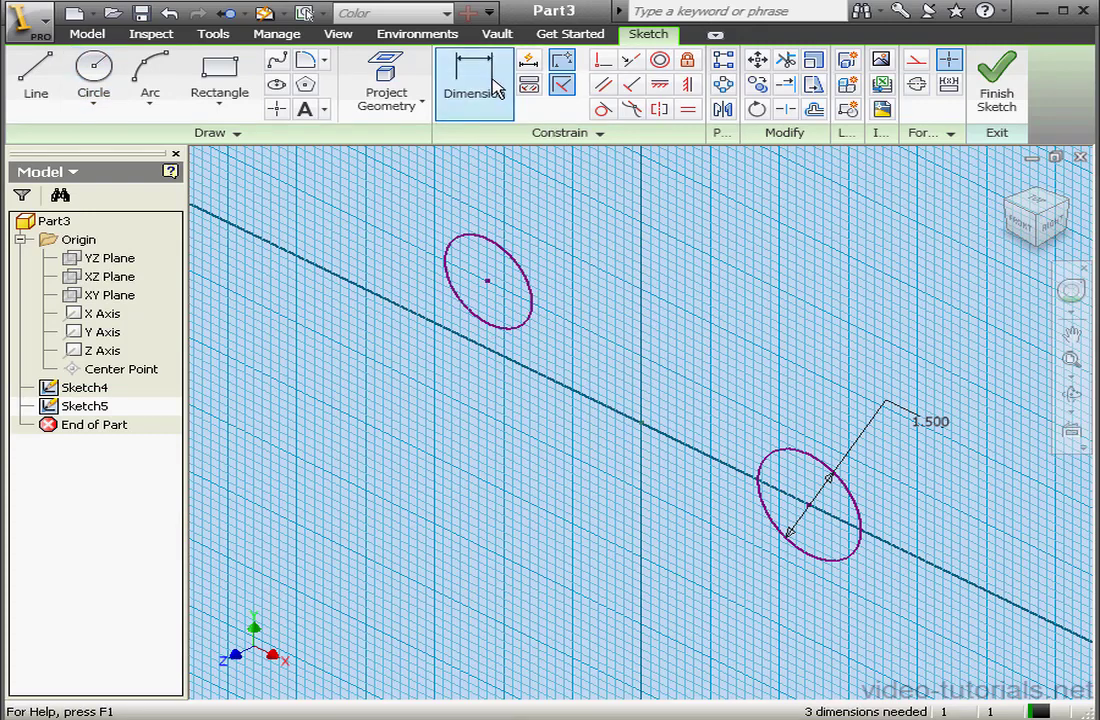
{"action": "left_click", "coordinate": [521, 272]}
{"action": "left_click", "coordinate": [590, 227]}
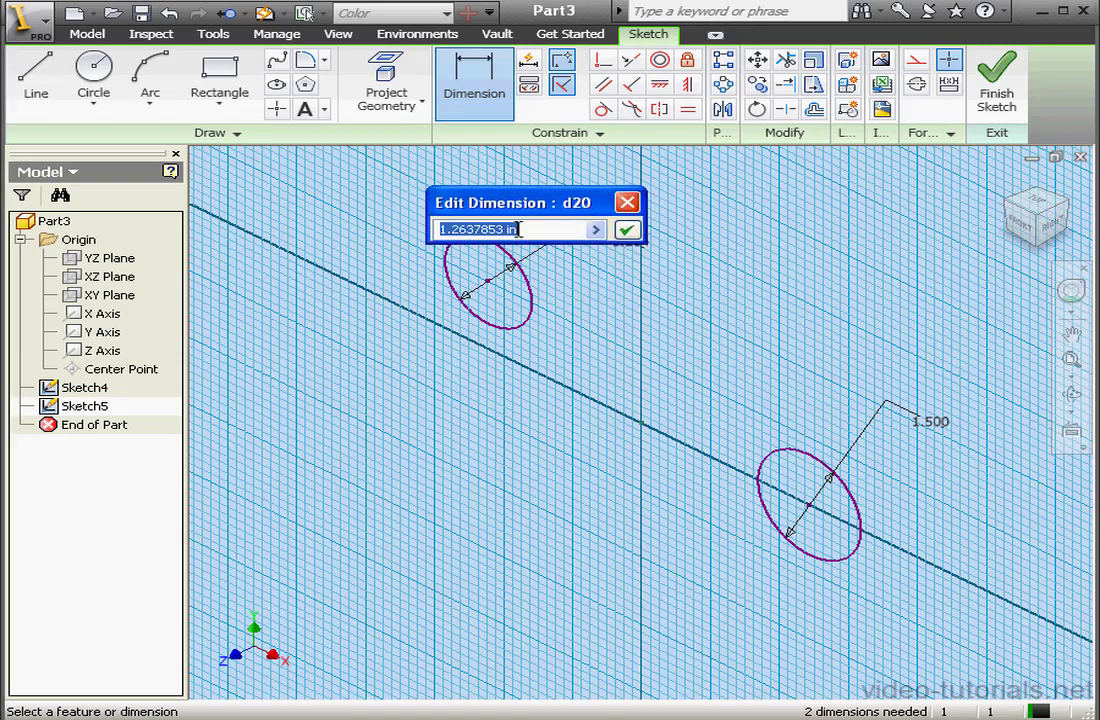
{"action": "type", "text": "1"}
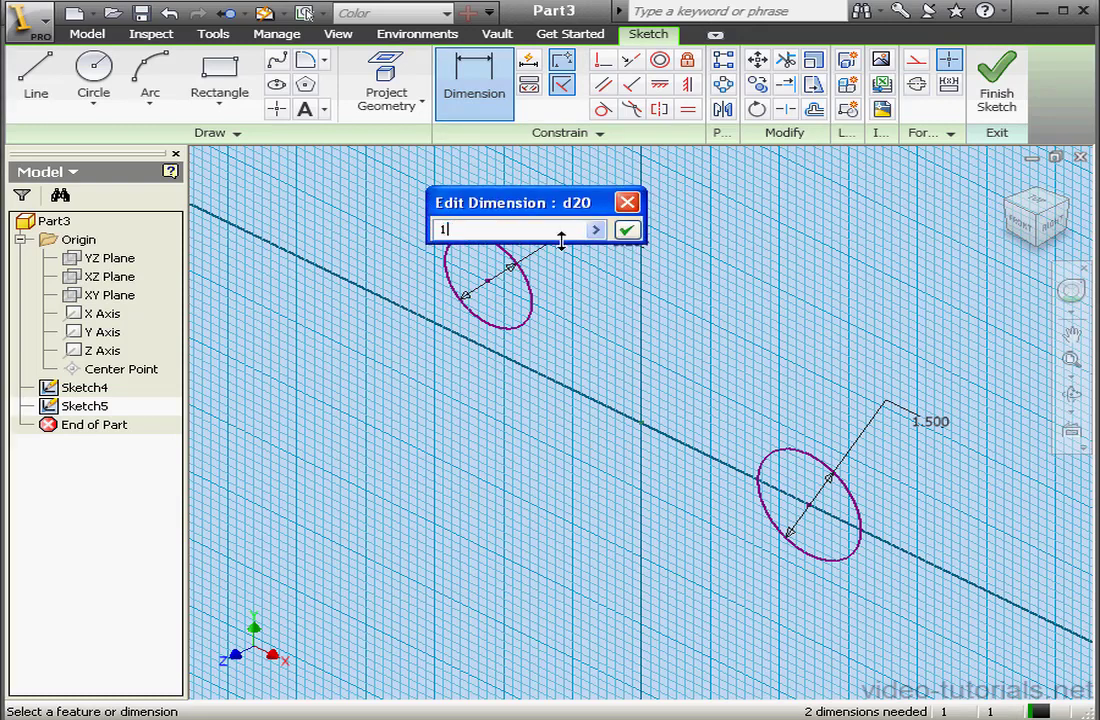
{"action": "left_click", "coordinate": [636, 231]}
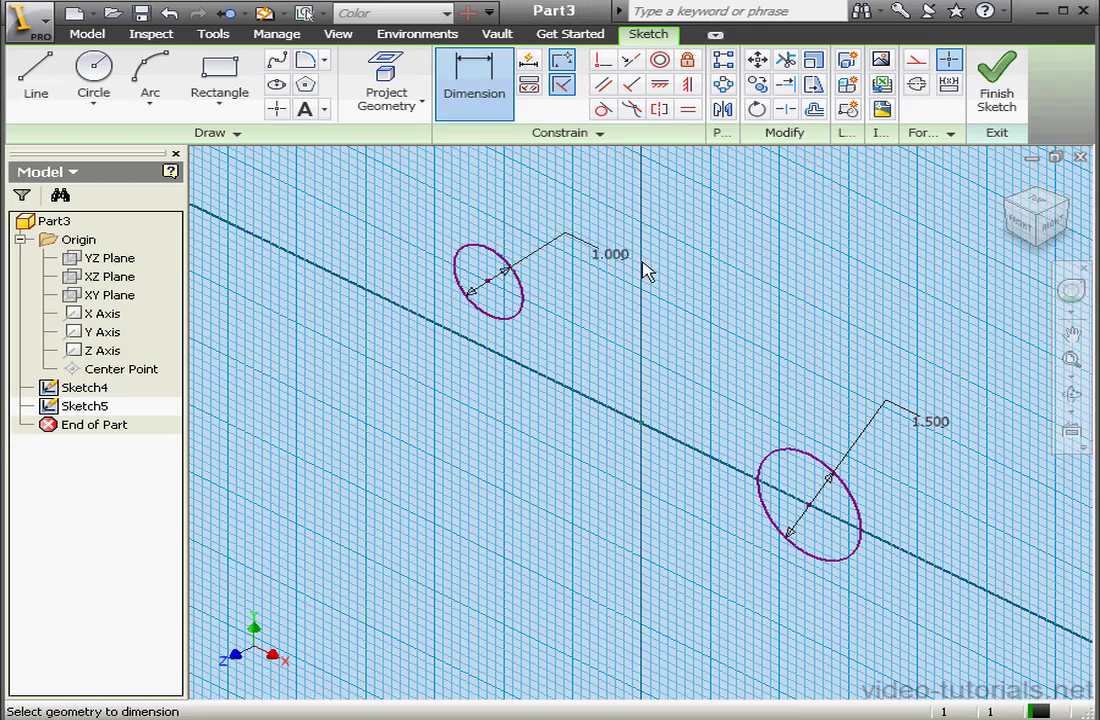
Constrain the circle's centre horizontally to the line and finish the sketch.
{"action": "left_click", "coordinate": [665, 87]}
{"action": "left_click", "coordinate": [488, 284]}
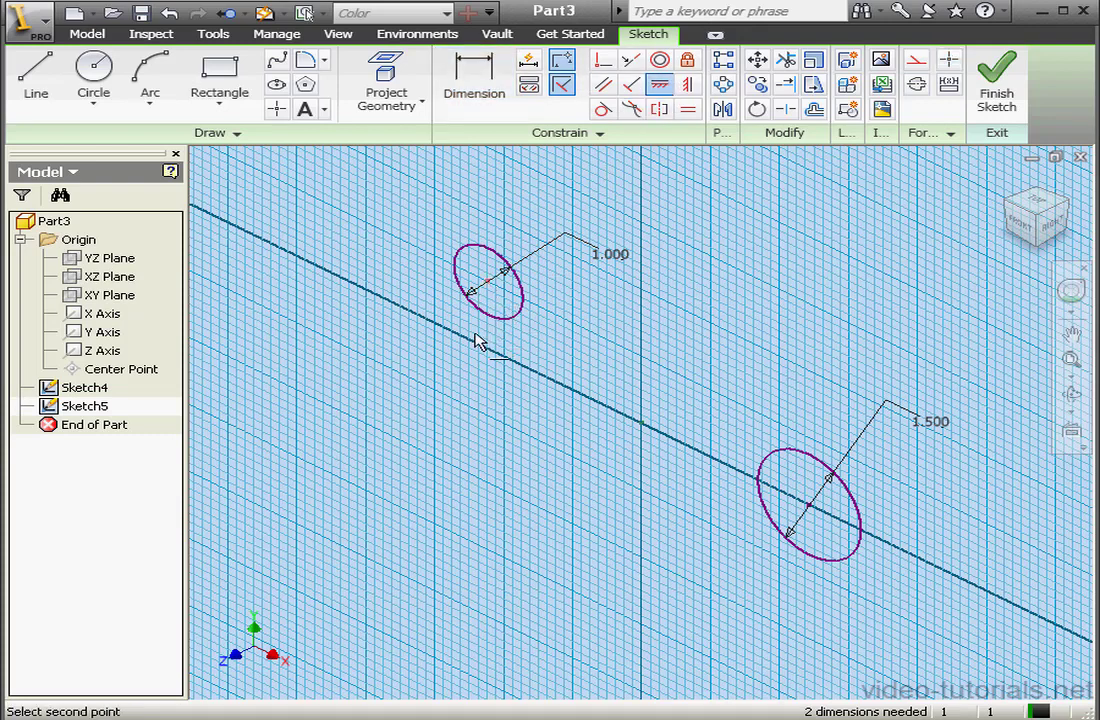
{"action": "left_click", "coordinate": [640, 425]}
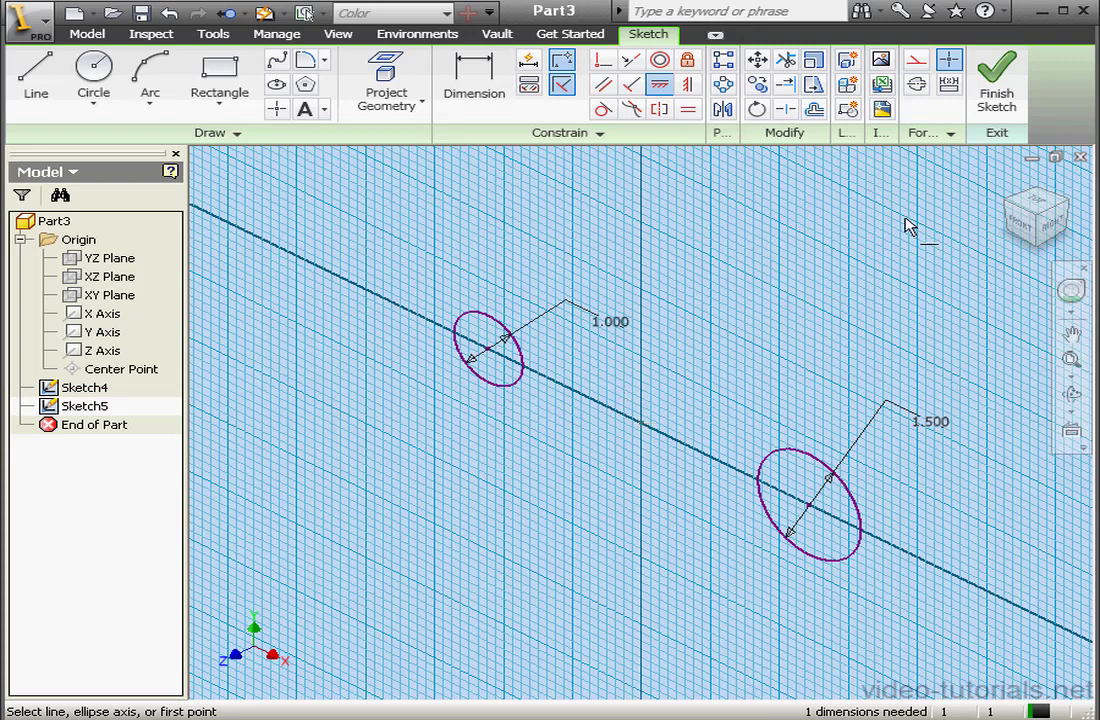
{"action": "left_click", "coordinate": [996, 82]}
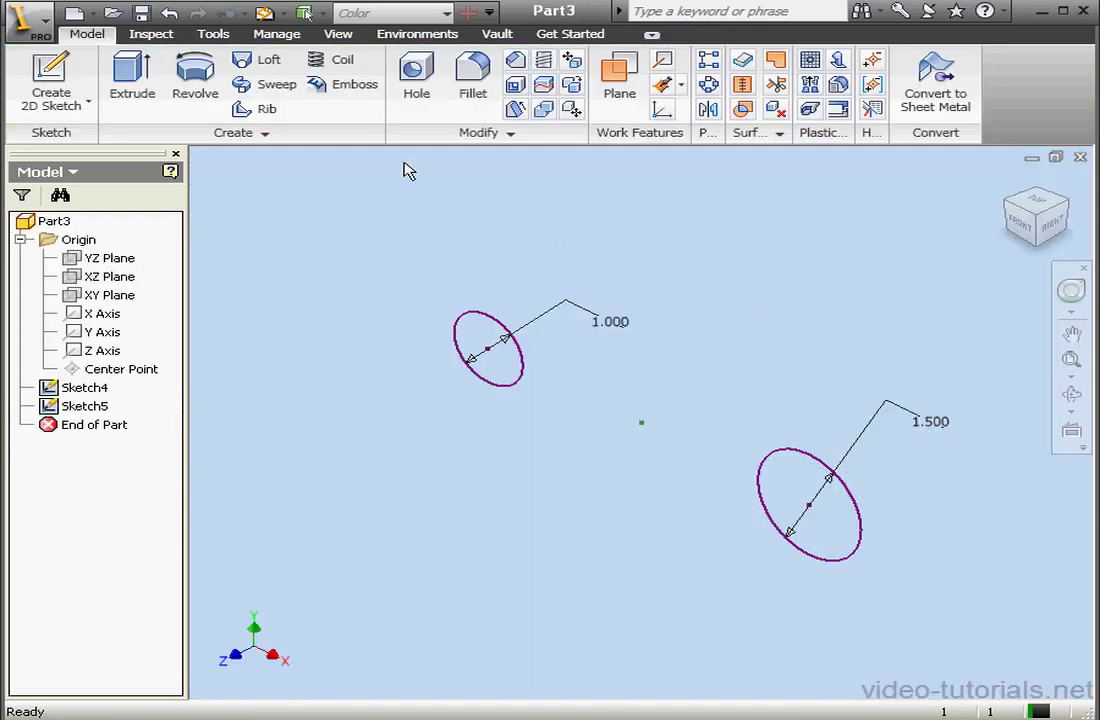
{"action": "left_click", "coordinate": [265, 61]}
{"action": "left_click", "coordinate": [803, 458]}
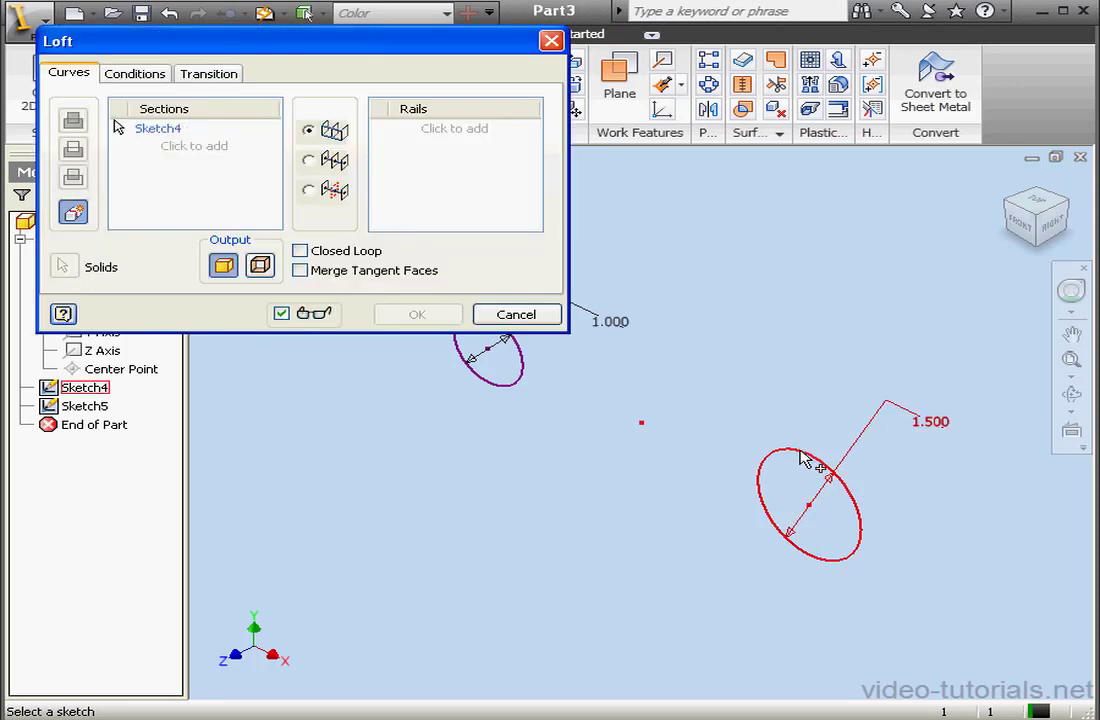
{"action": "left_click", "coordinate": [515, 380]}
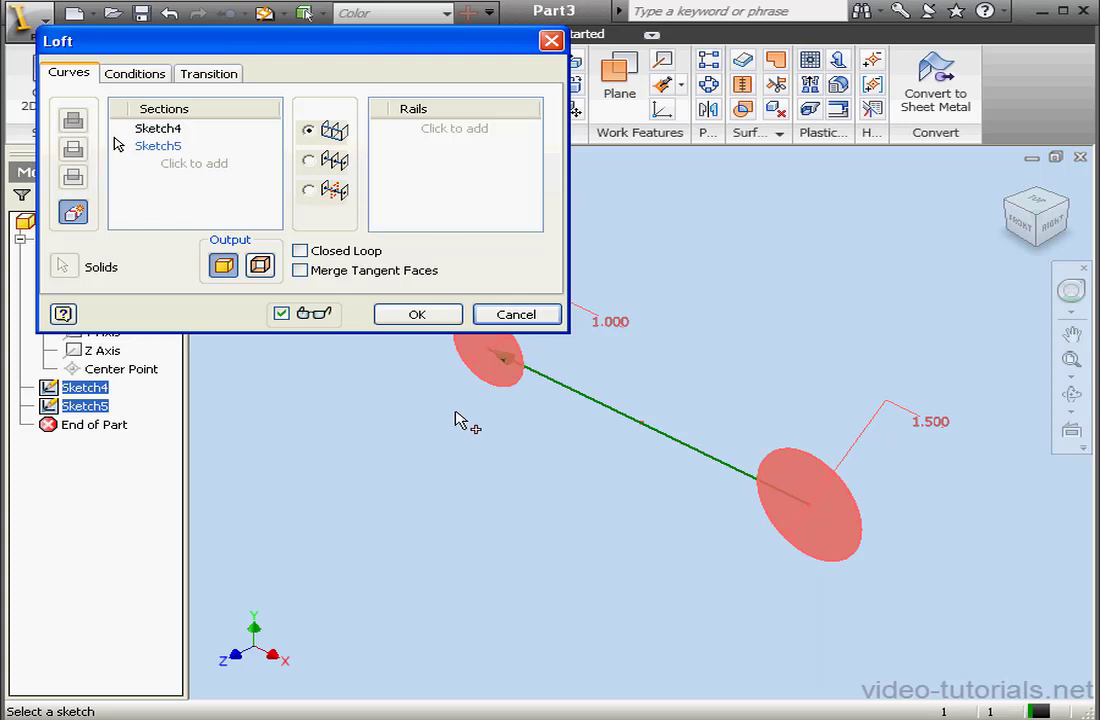
{"action": "left_click", "coordinate": [417, 316]}
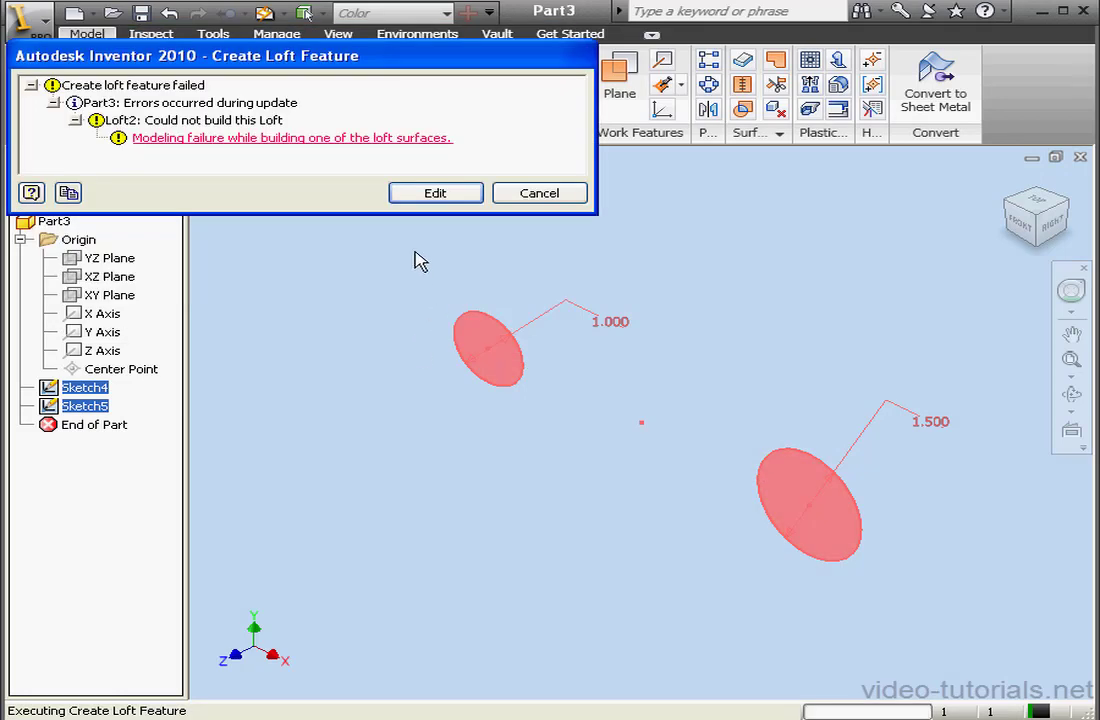
{"action": "left_click", "coordinate": [560, 197]}
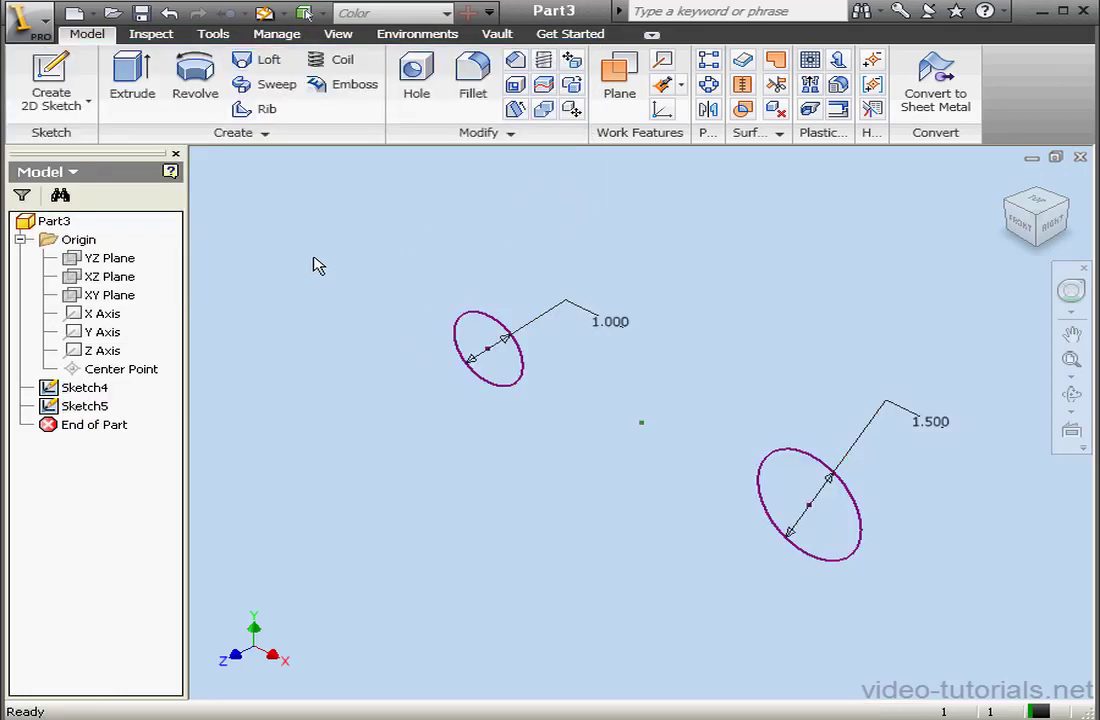
{"action": "left_click", "coordinate": [50, 78]}
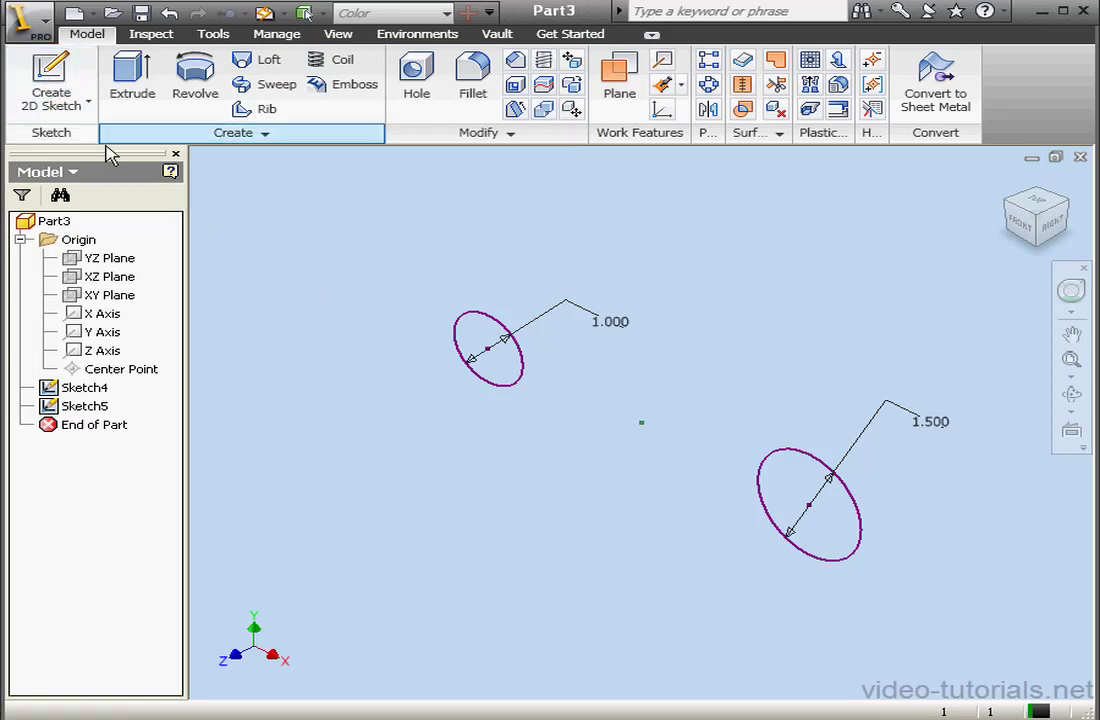
On a new XZ Plane sketch, project geometry and draw an arc joining both circle centres.
{"action": "left_click", "coordinate": [126, 281]}
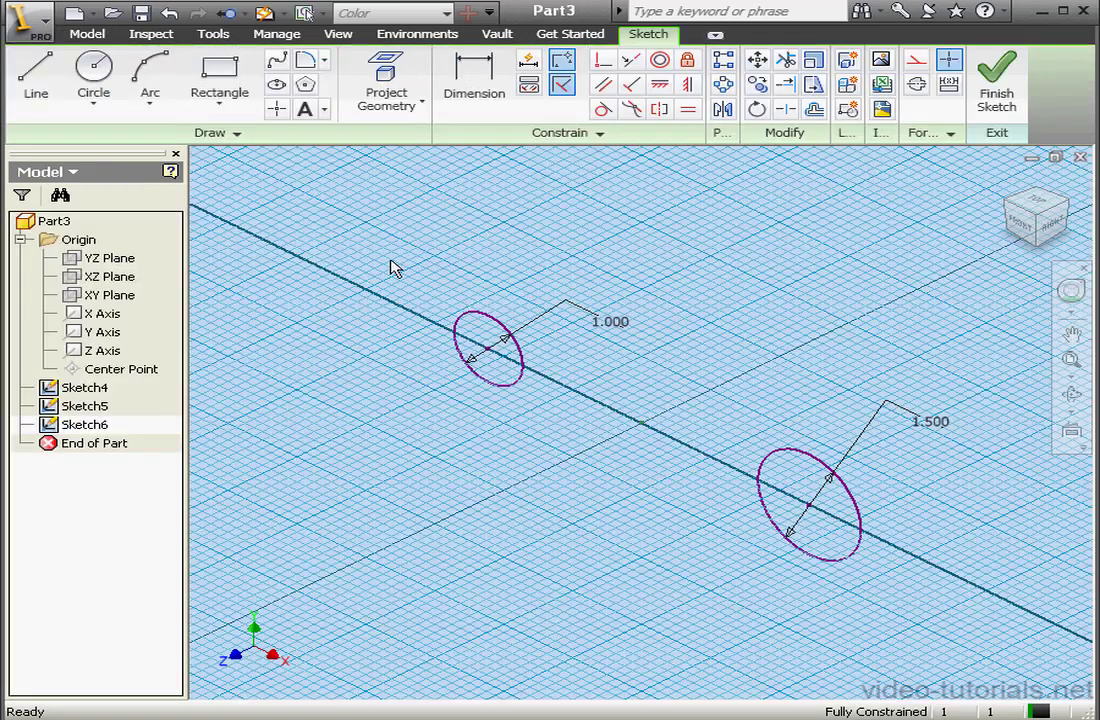
{"action": "left_click", "coordinate": [392, 92]}
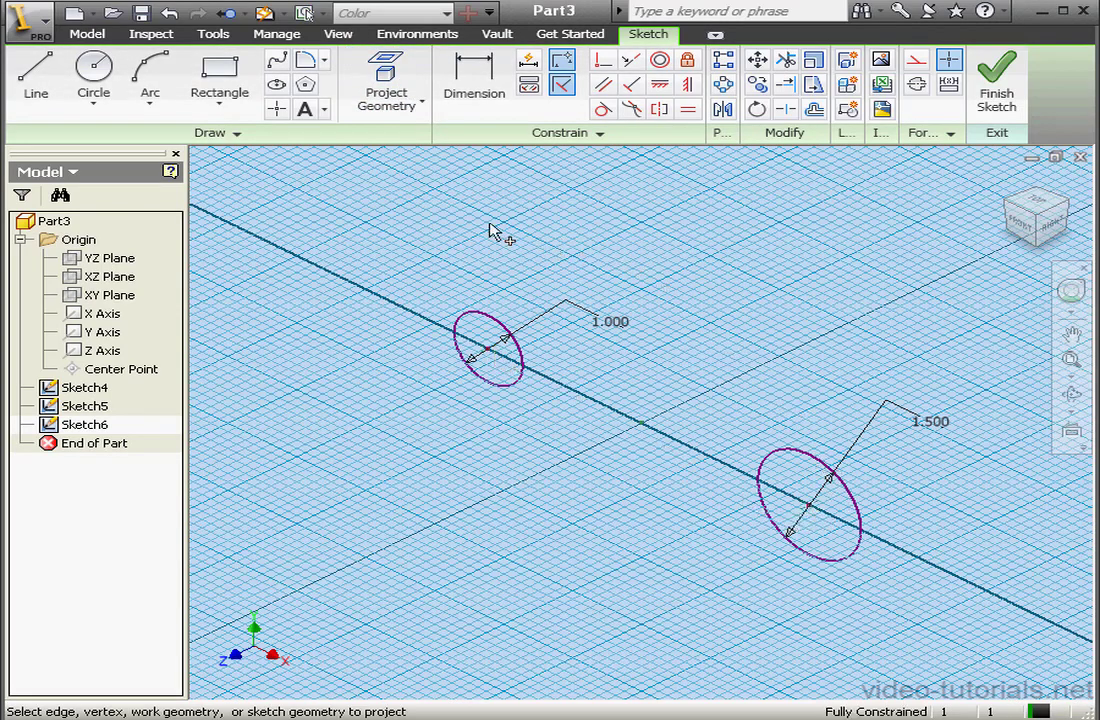
{"action": "left_click", "coordinate": [148, 75]}
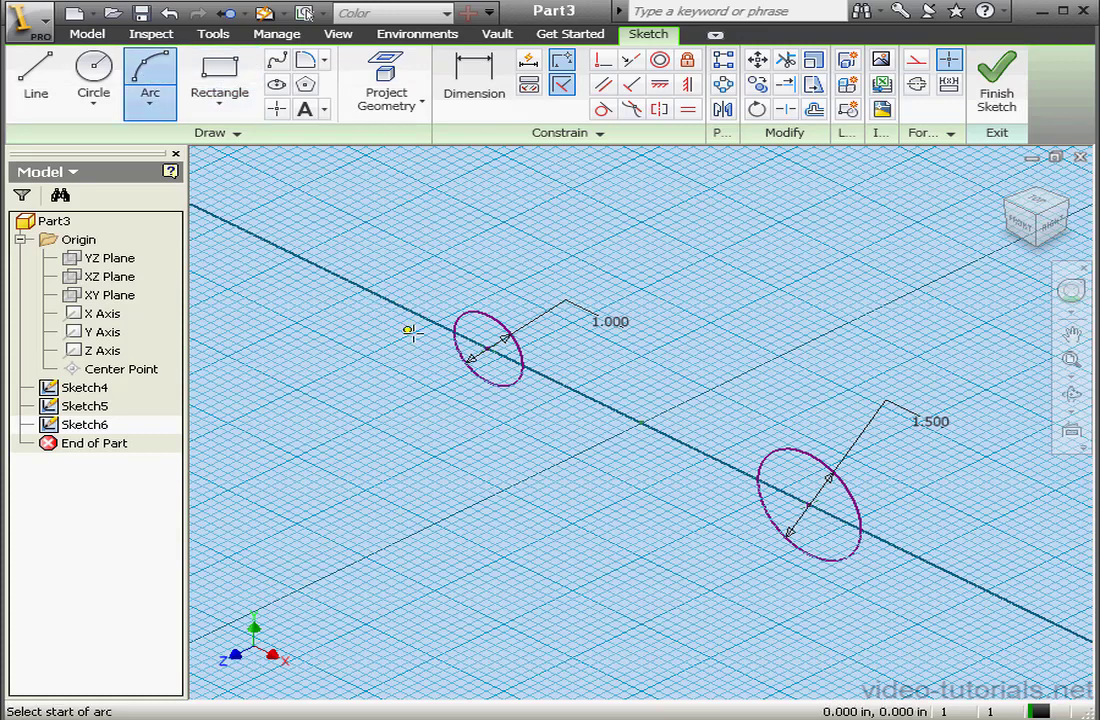
{"action": "left_click", "coordinate": [489, 349]}
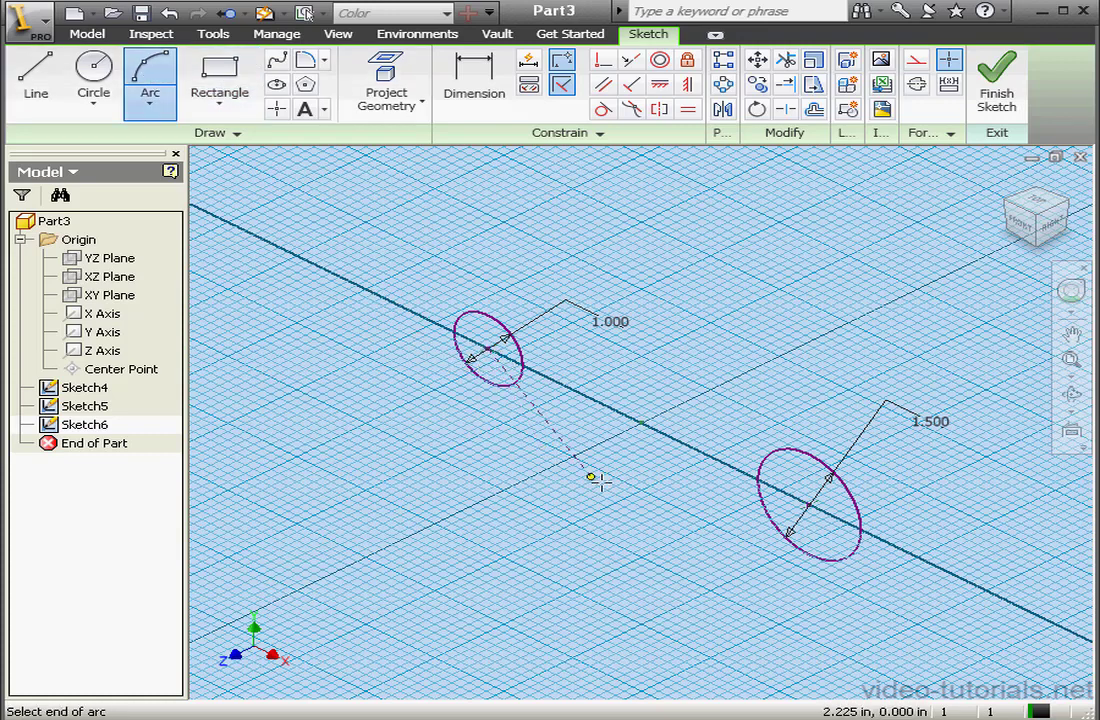
{"action": "left_click", "coordinate": [809, 503]}
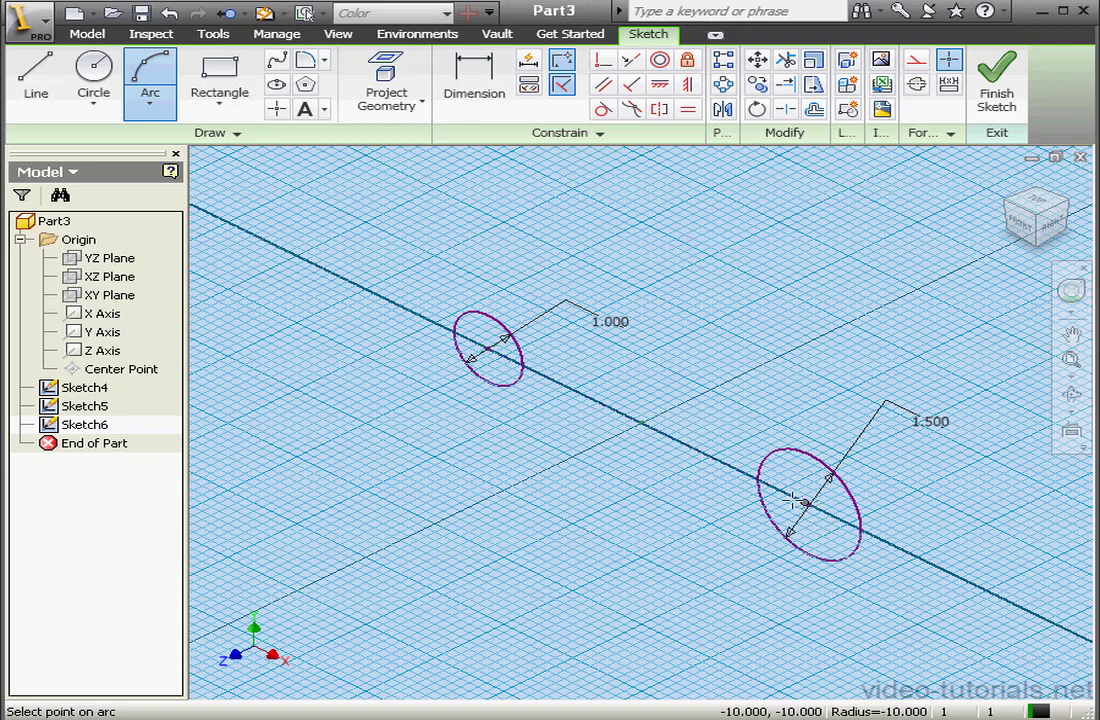
{"action": "left_click", "coordinate": [449, 490]}
{"action": "right_click", "coordinate": [525, 425]}
{"action": "left_click", "coordinate": [604, 454]}
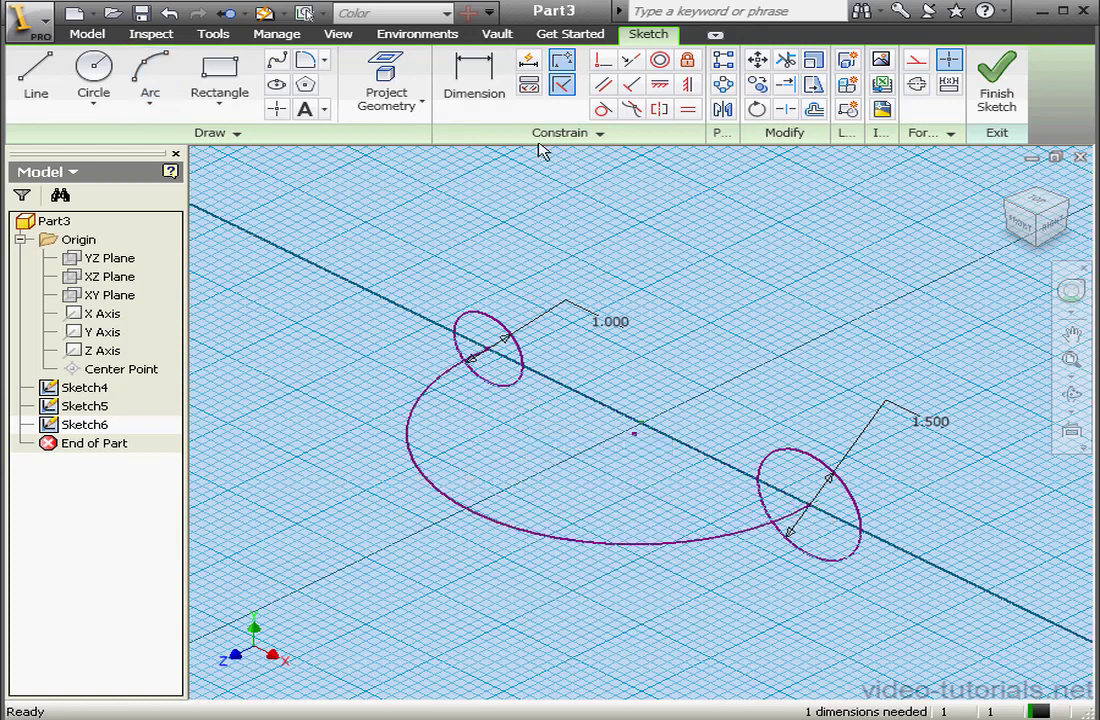
Dimension the arc's radius to 2.5 and finish the sketch.
{"action": "left_click", "coordinate": [482, 75]}
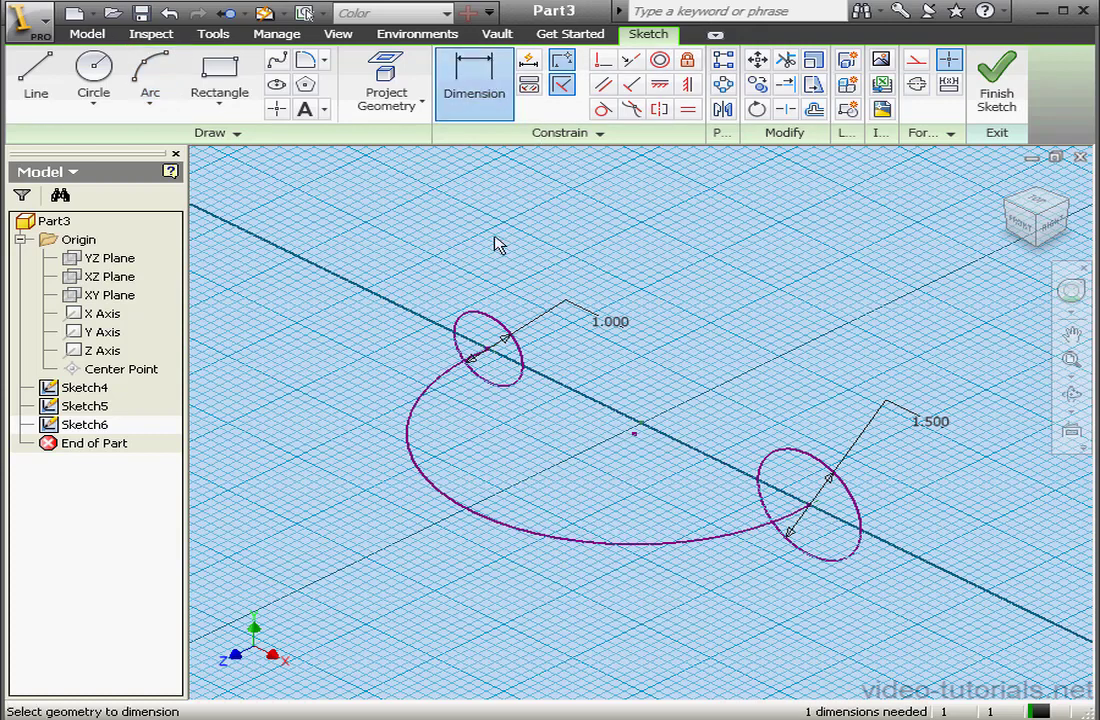
{"action": "left_click", "coordinate": [503, 528]}
{"action": "left_click", "coordinate": [388, 590]}
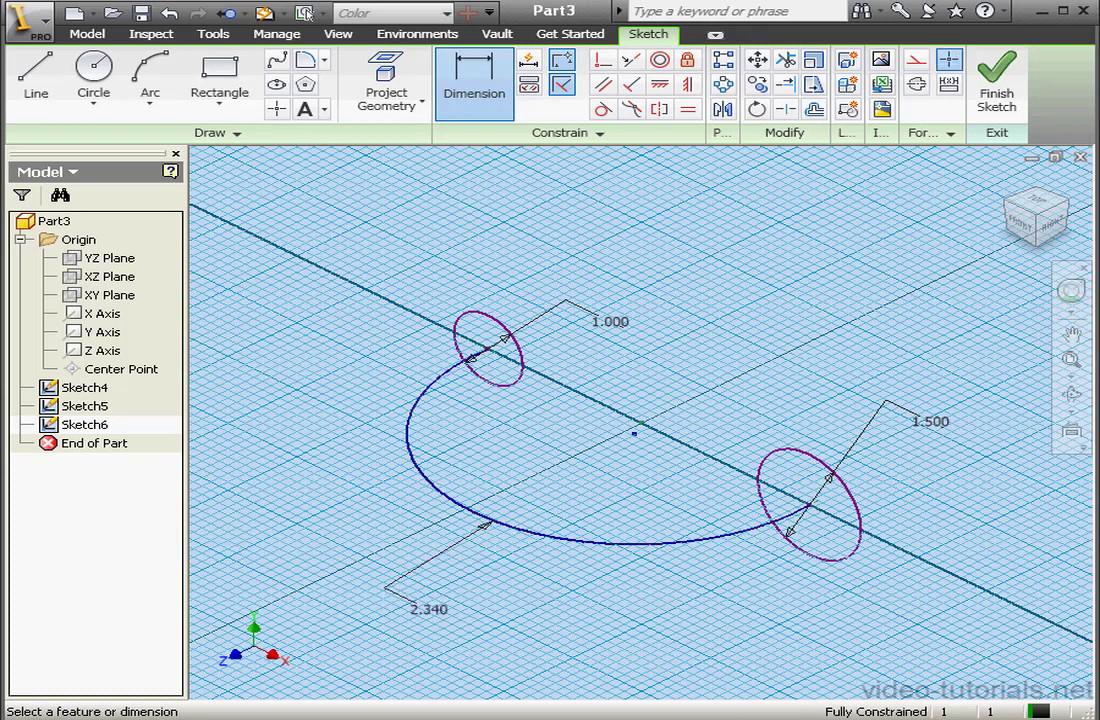
{"action": "left_click_drag", "start_coordinate": [650, 358], "coordinate": [568, 356]}
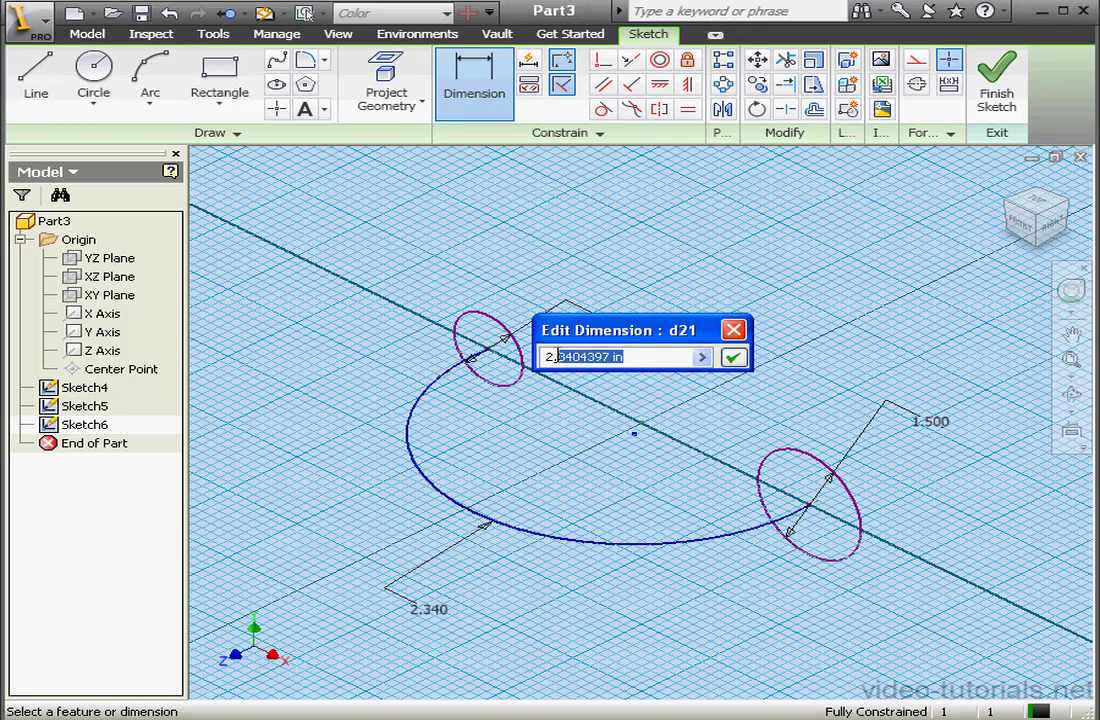
{"action": "type", "text": "5"}
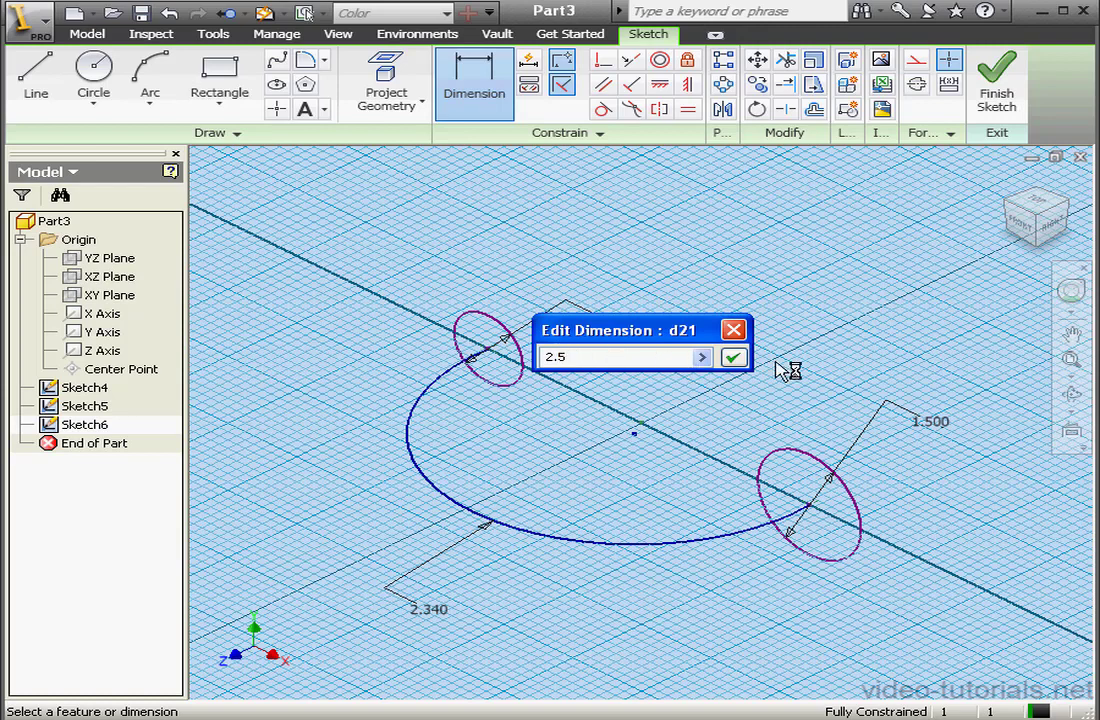
{"action": "left_click", "coordinate": [733, 357]}
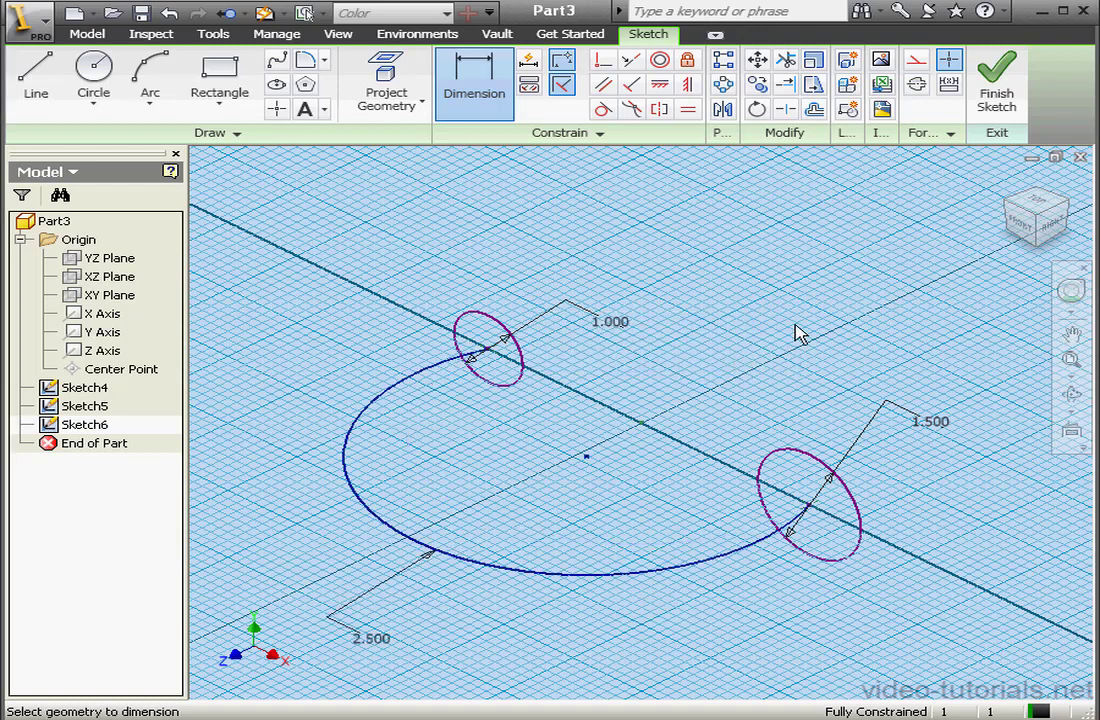
{"action": "left_click", "coordinate": [1000, 92]}
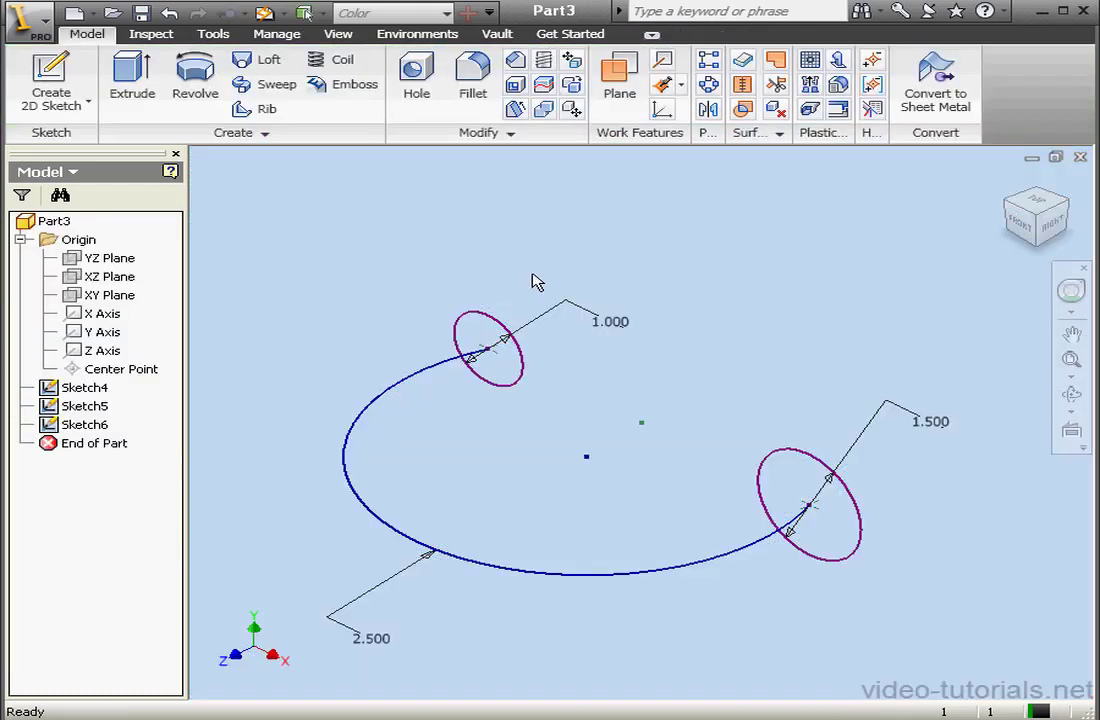
{"action": "left_click", "coordinate": [264, 61]}
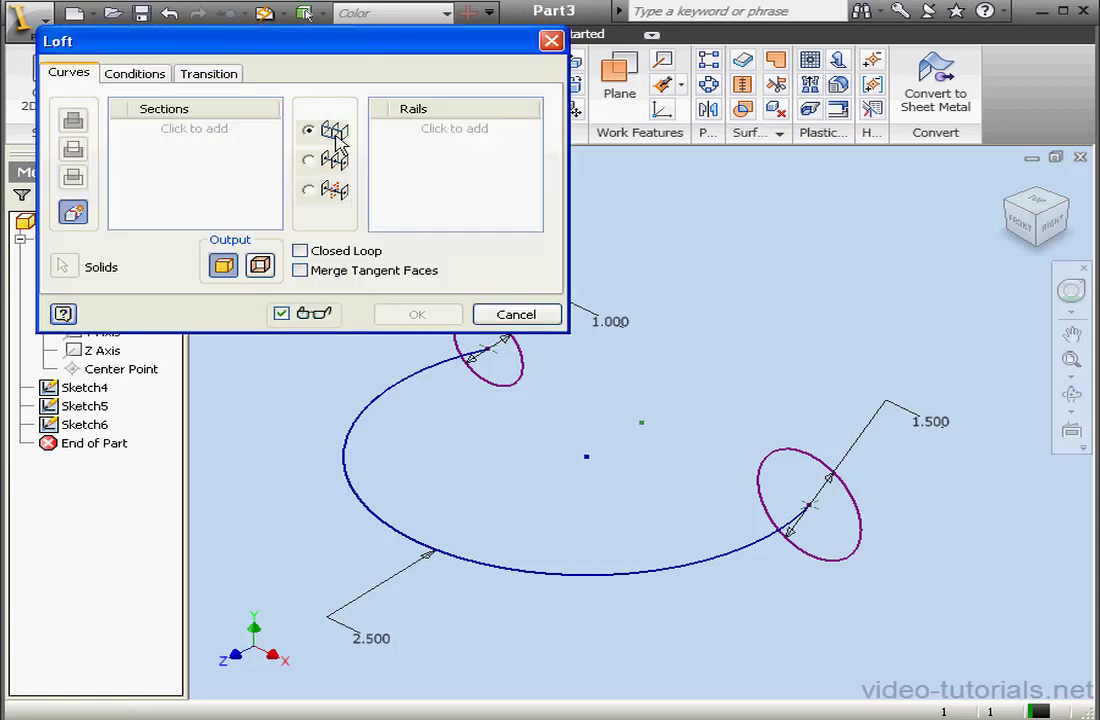
Loft from the 1.000 circle to the 1.500 circle using the arc as center line.
{"action": "left_click_drag", "start_coordinate": [357, 55], "coordinate": [333, 33]}
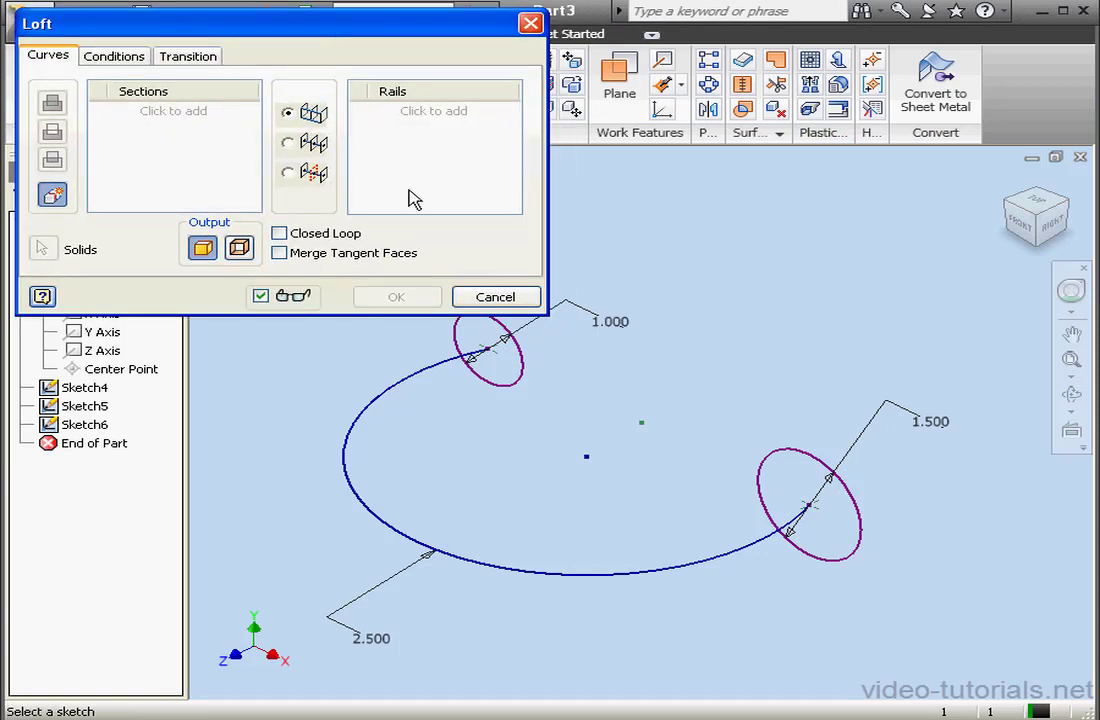
{"action": "left_click", "coordinate": [460, 322]}
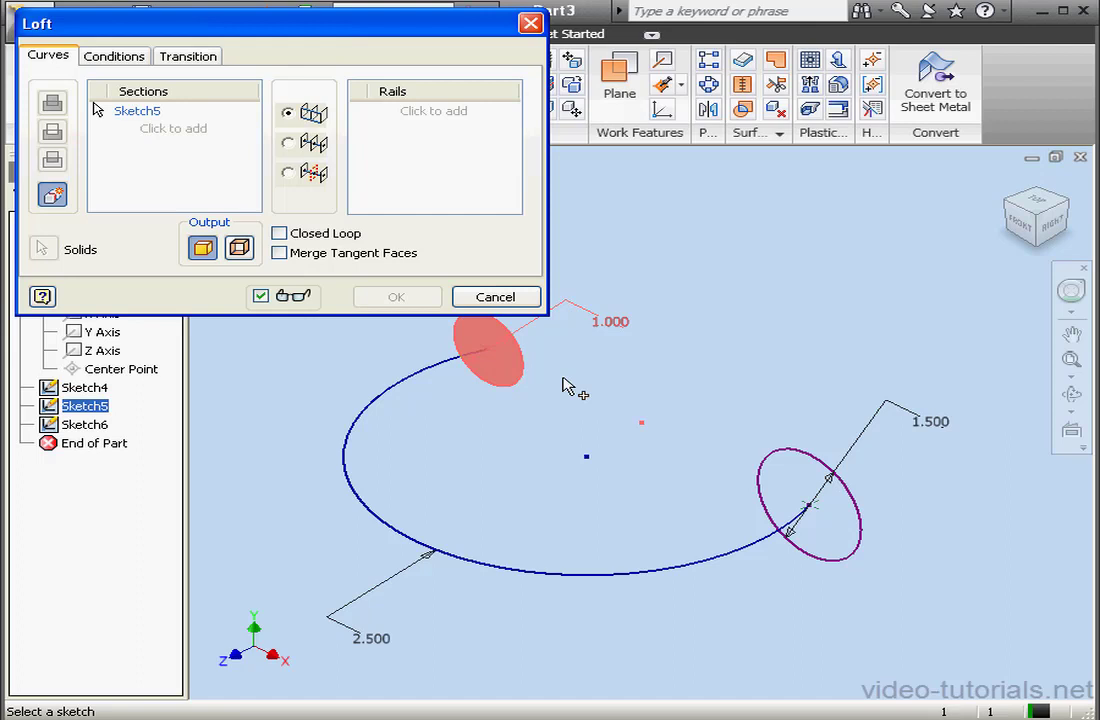
{"action": "left_click", "coordinate": [786, 460]}
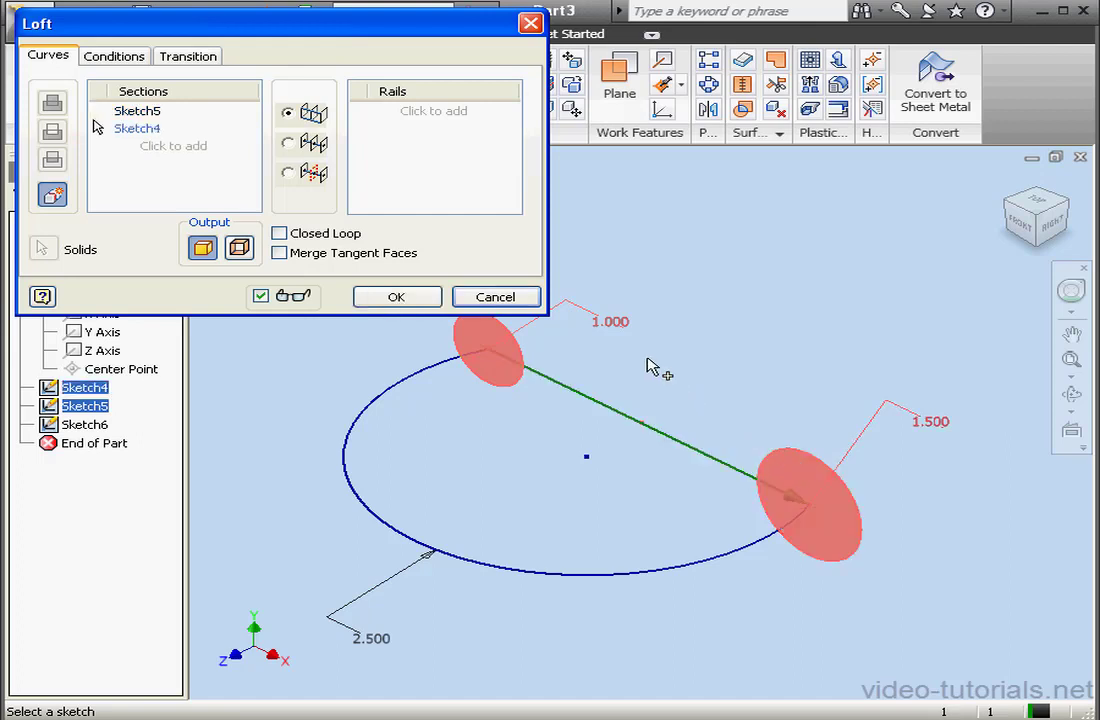
{"action": "left_click", "coordinate": [287, 142]}
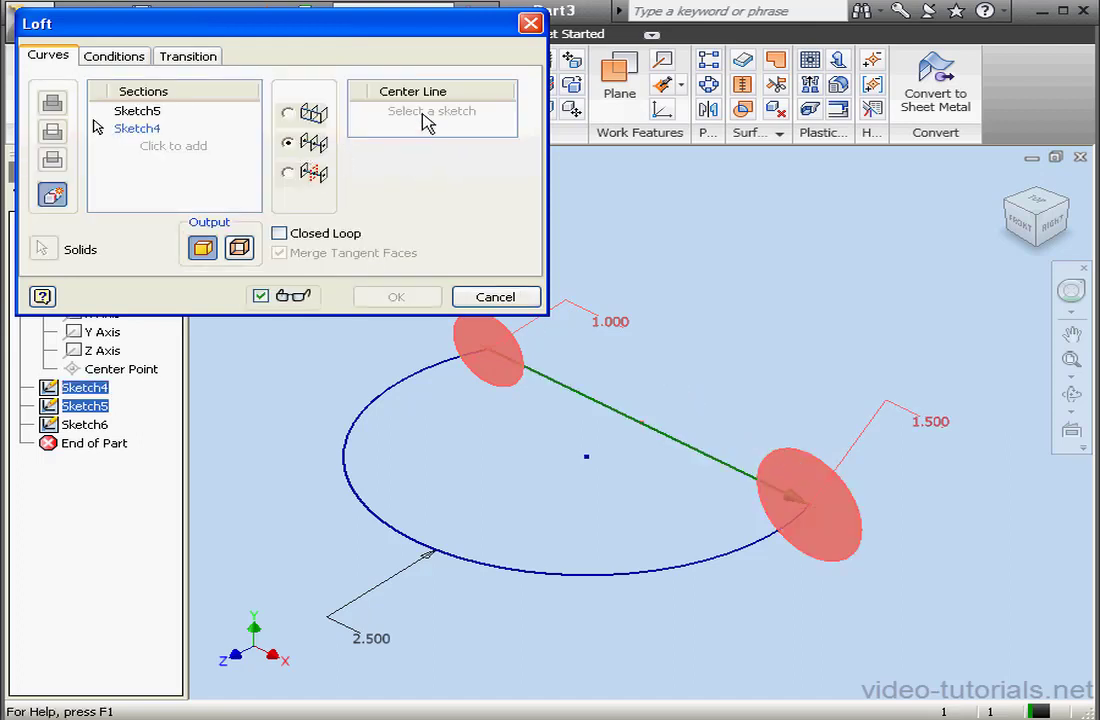
{"action": "left_click", "coordinate": [430, 375]}
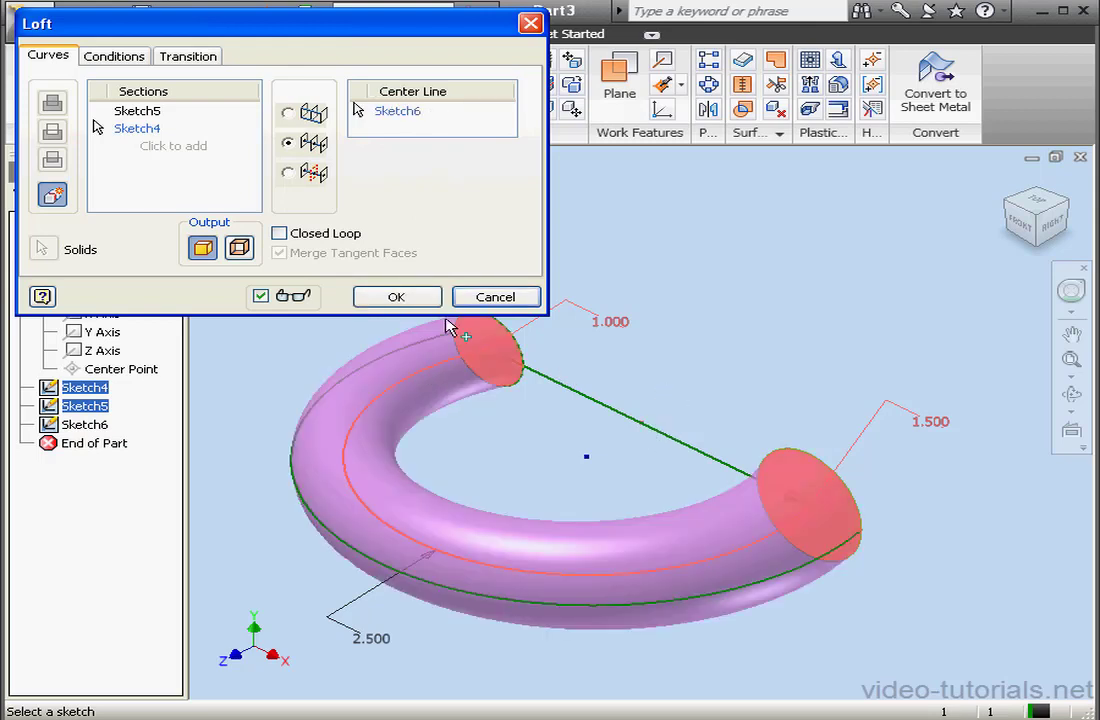
{"action": "left_click", "coordinate": [398, 297]}
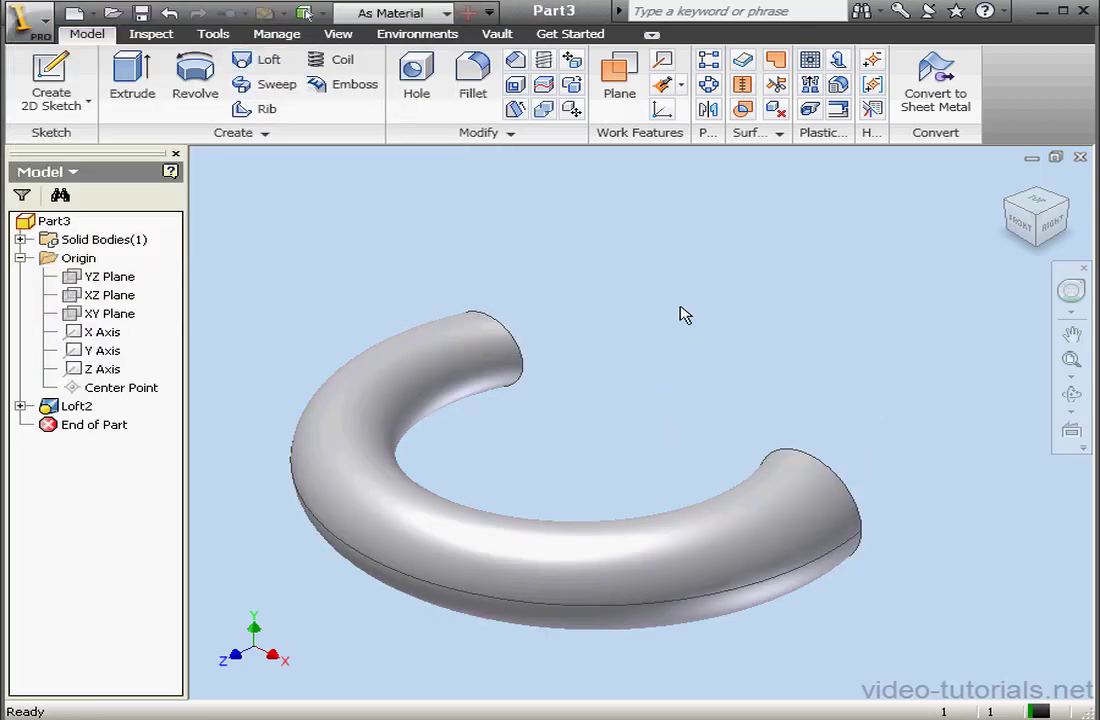